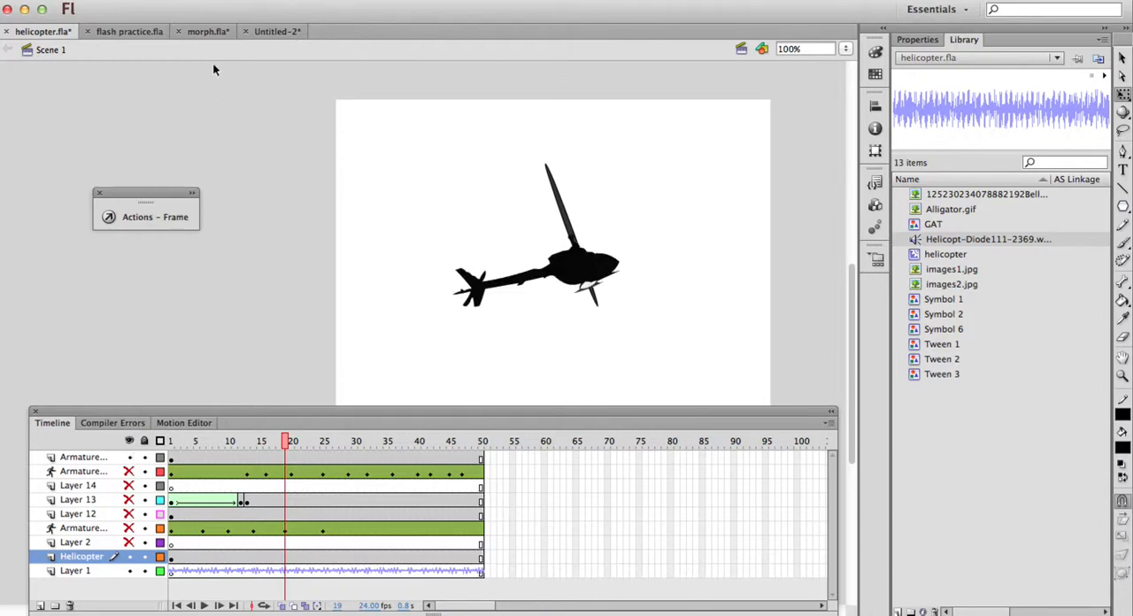
In the Untitled-2 document, place the helicopter-silhouette bitmap from the library onto the stage in the Helicopter layer
click(277, 31)
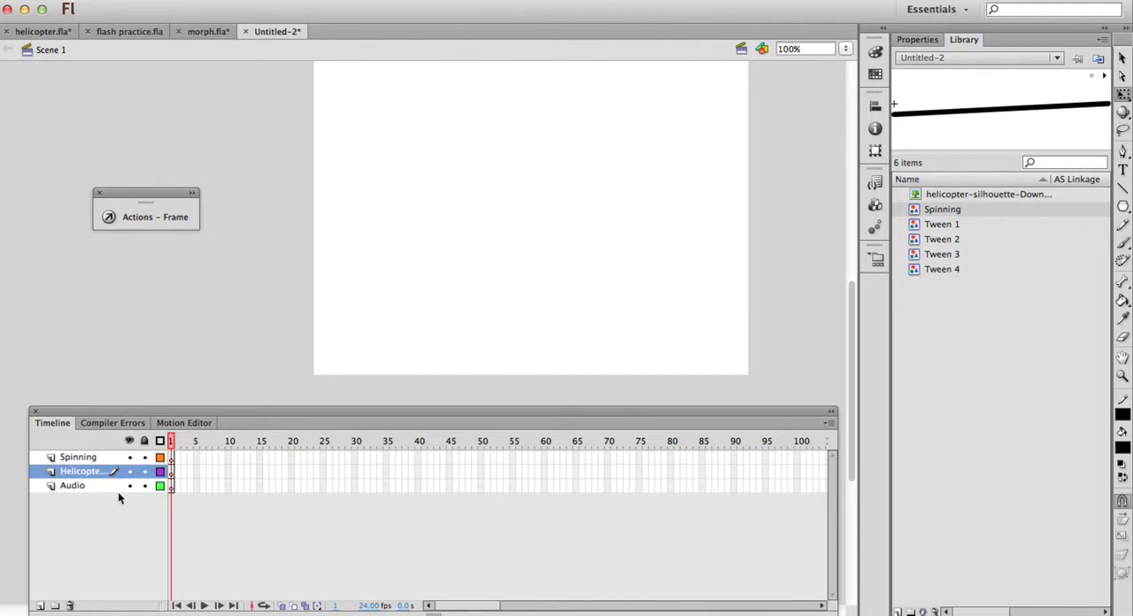
click(964, 343)
click(965, 193)
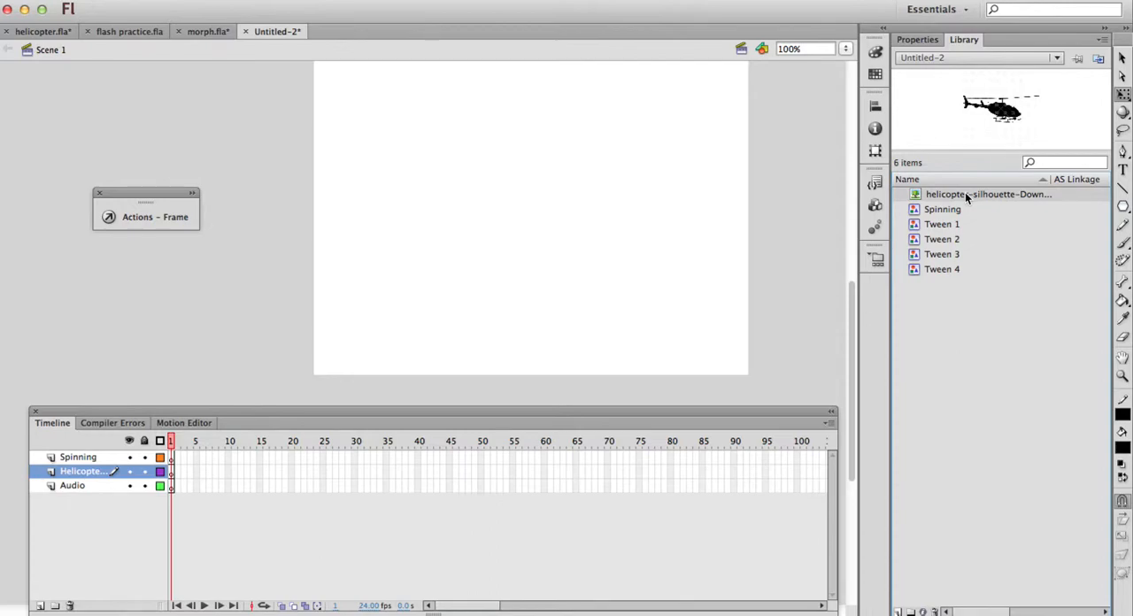
drag(964, 192, 488, 210)
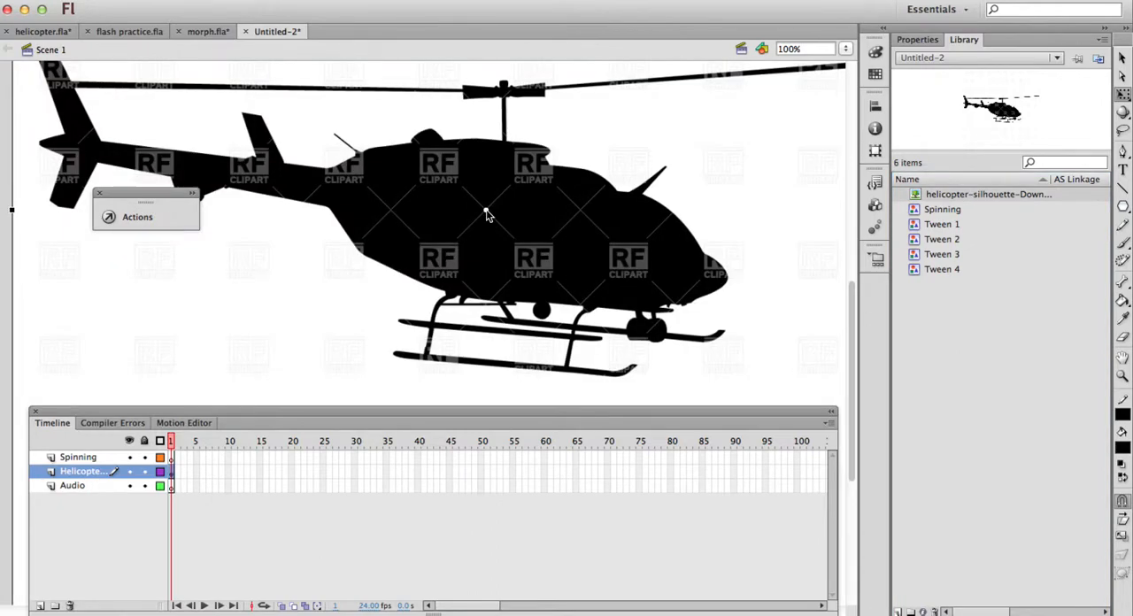
Scale the helicopter bitmap down to a little over half its size and reposition it over the stage
key(super+minus)
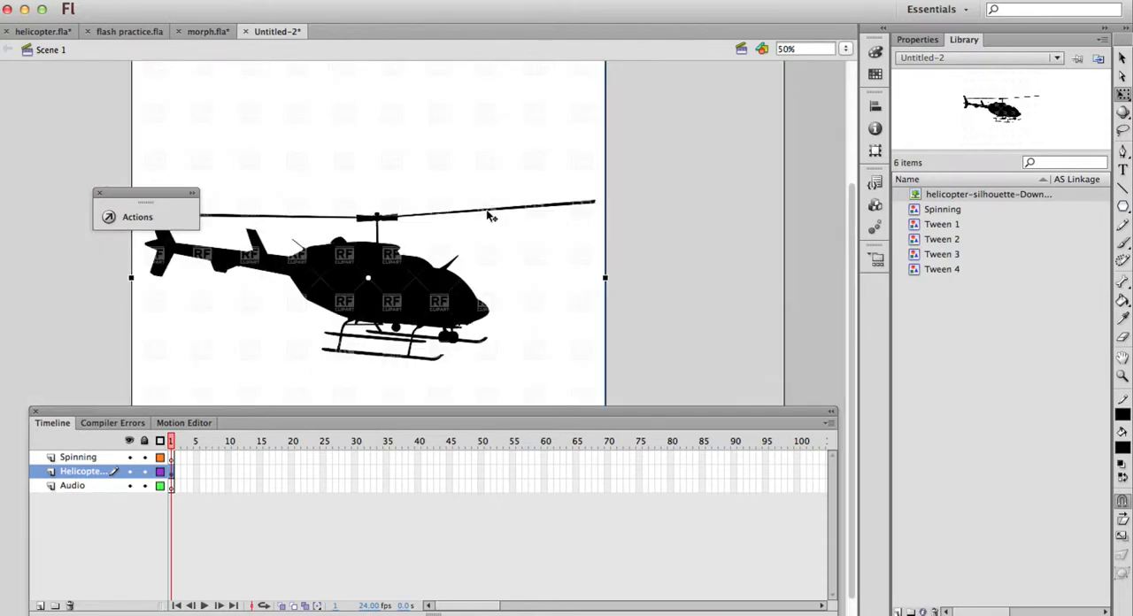
drag(571, 179, 567, 248)
drag(606, 111, 518, 211)
drag(483, 272, 506, 238)
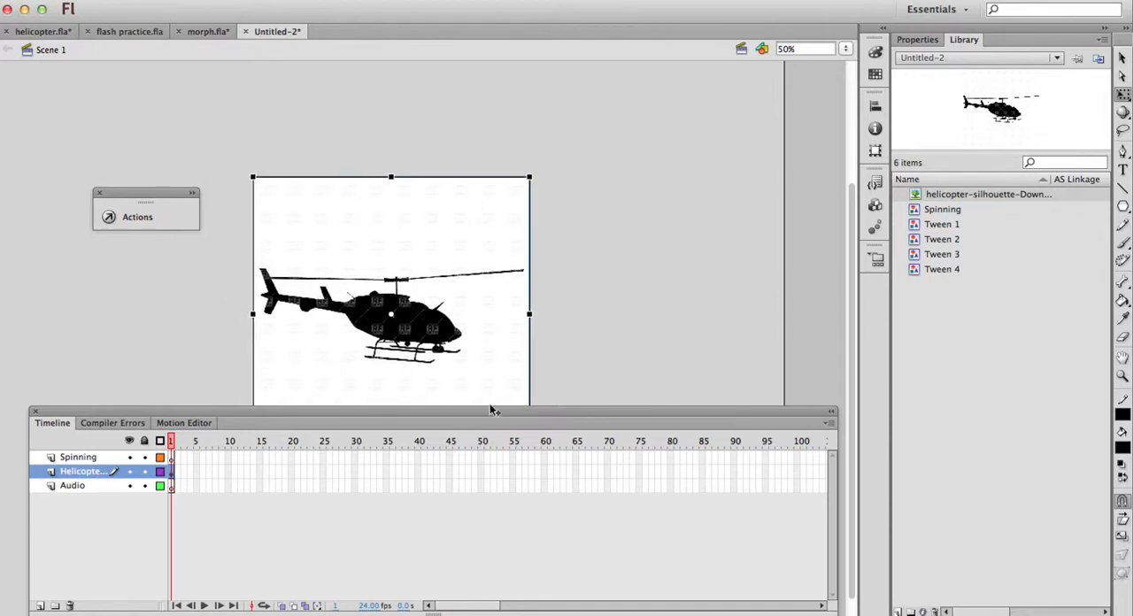
key(super+equal)
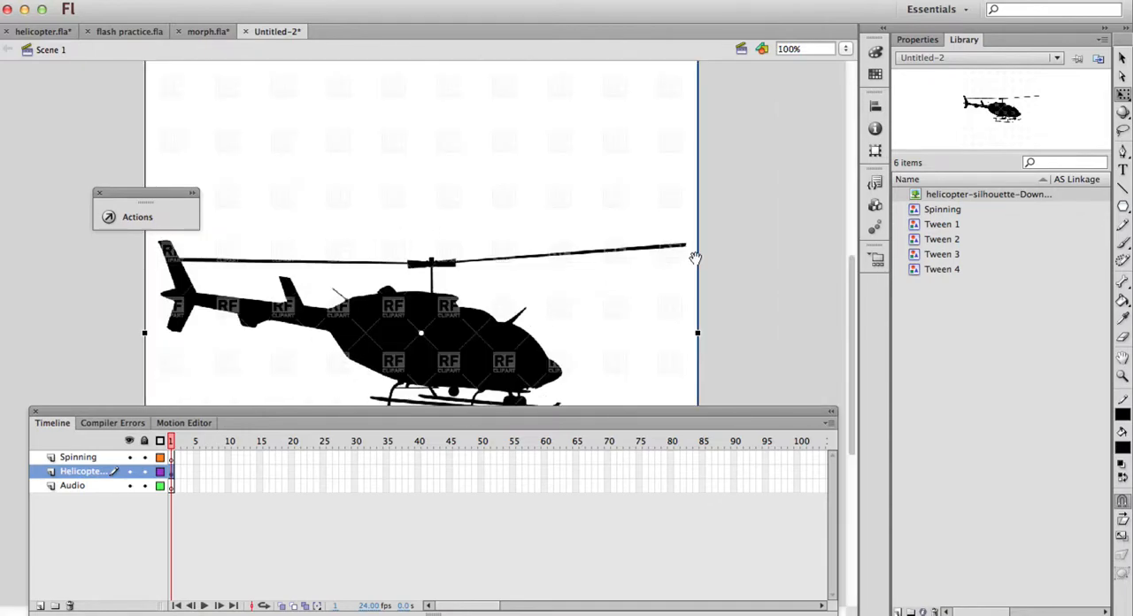
drag(696, 256, 746, 198)
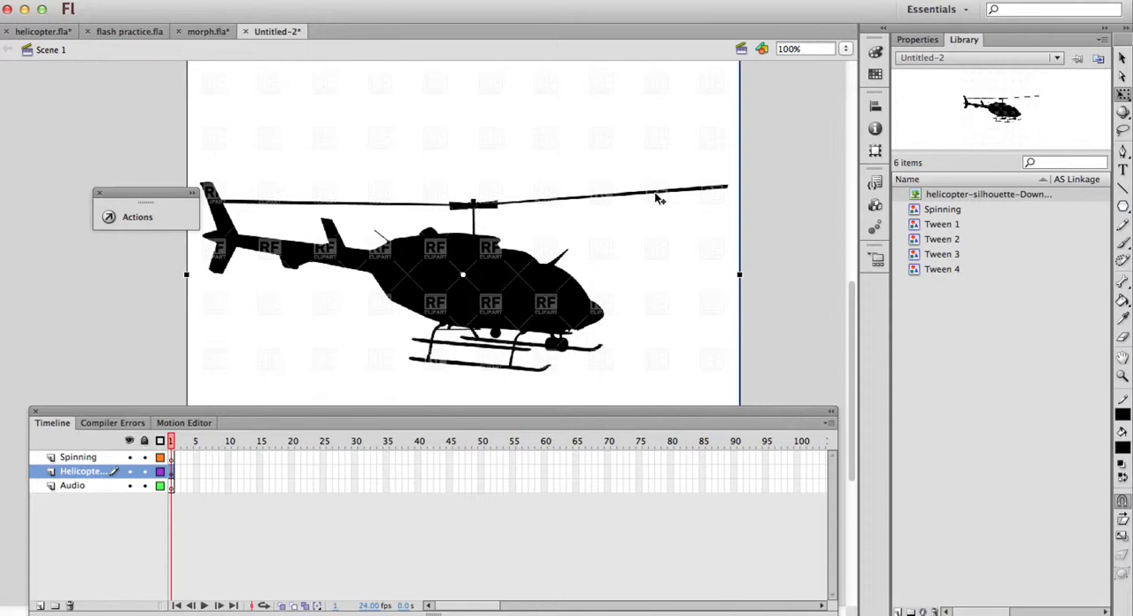
Trace the helicopter bitmap with color threshold 100, minimum area 8 pixels, and Normal corner threshold and curve fit
click(249, 0)
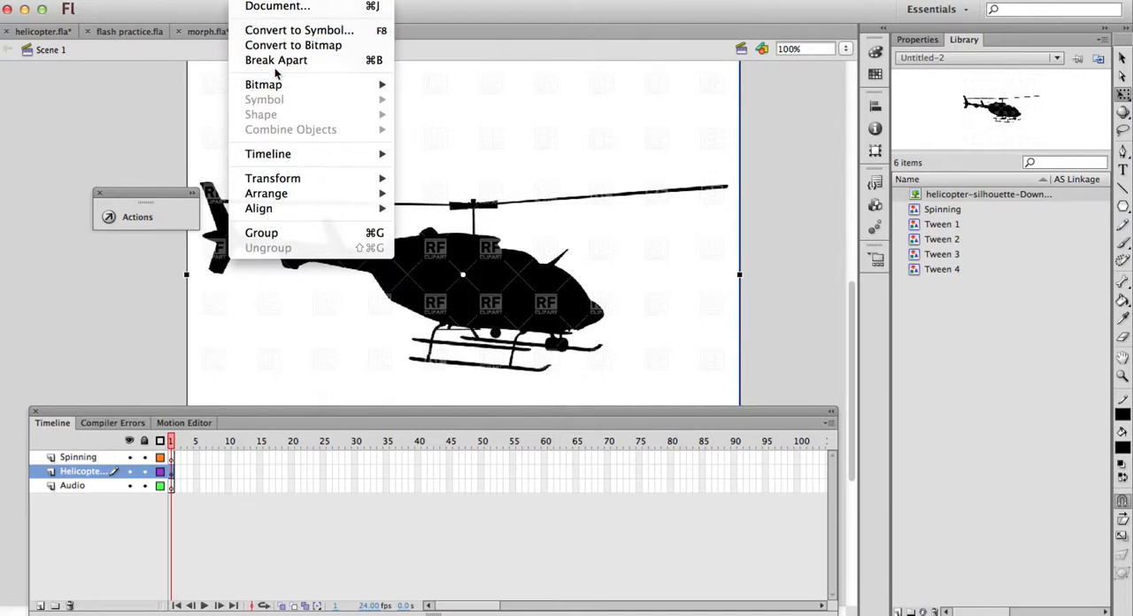
mouse_move(278, 85)
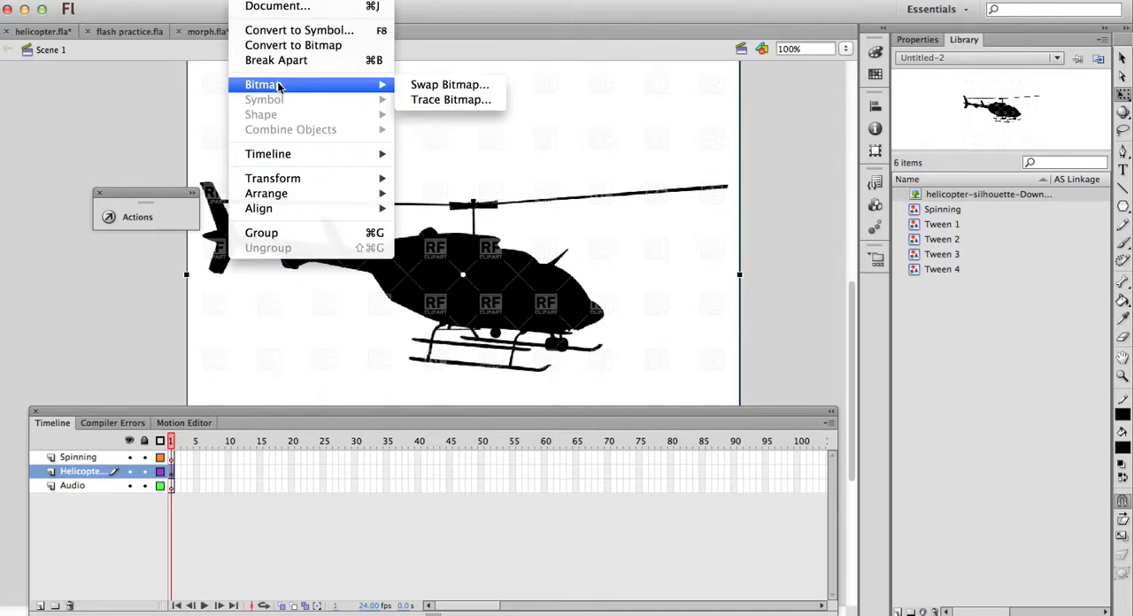
click(438, 100)
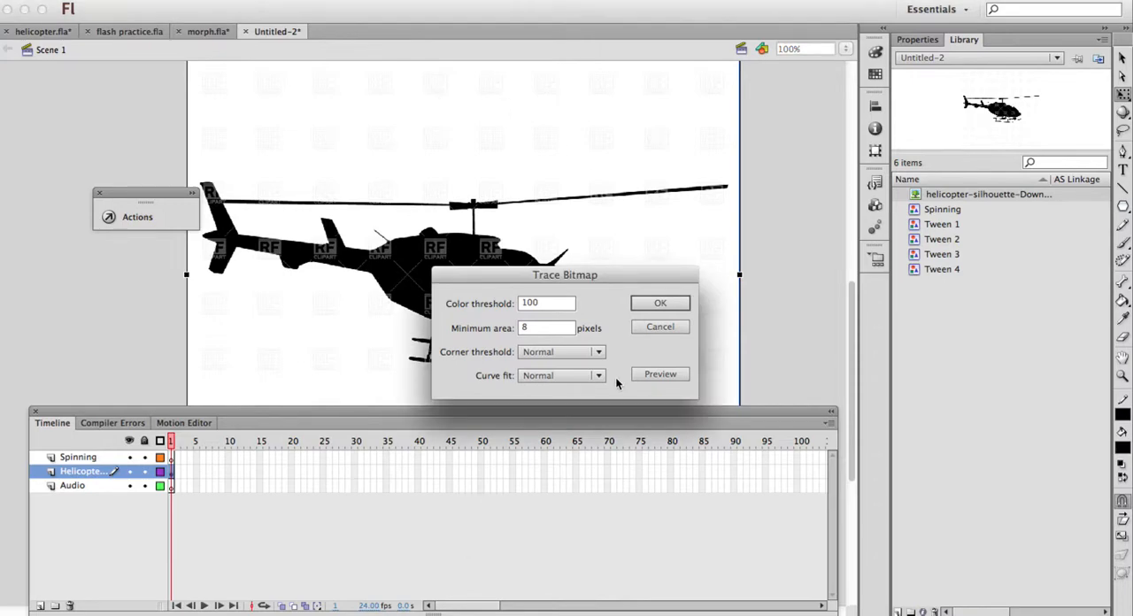
click(657, 303)
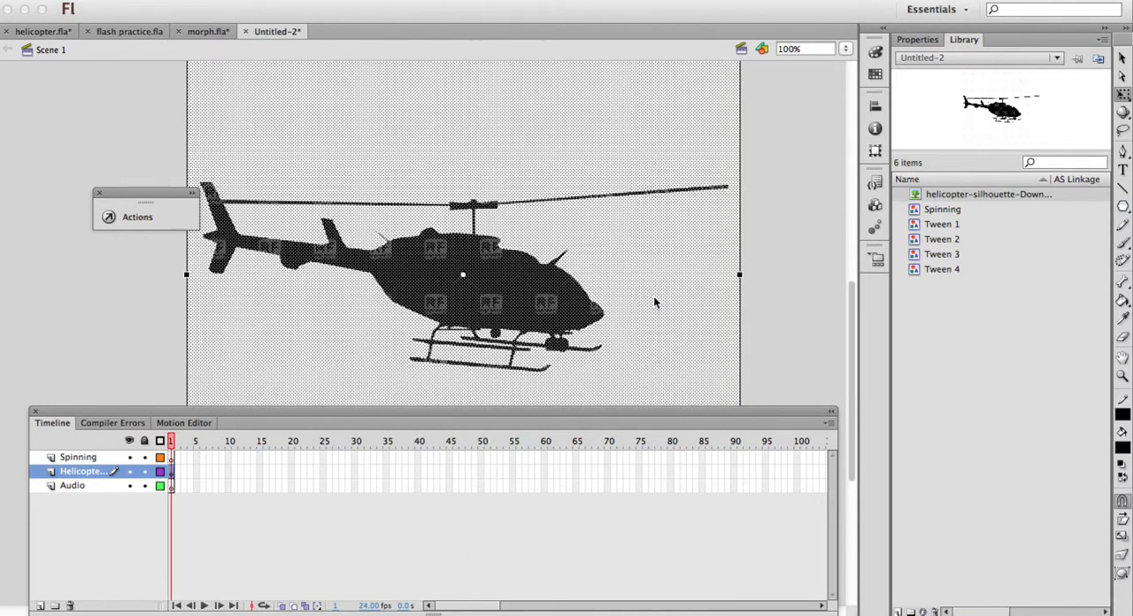
click(810, 146)
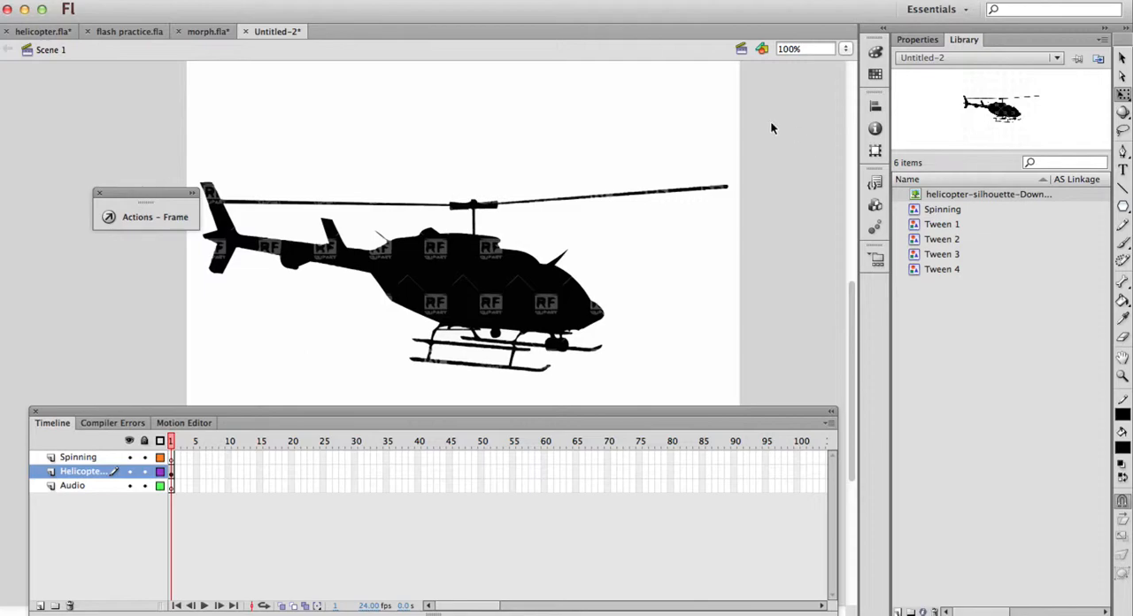
Delete the traced white background areas around the helicopter silhouette
click(527, 121)
key(Delete)
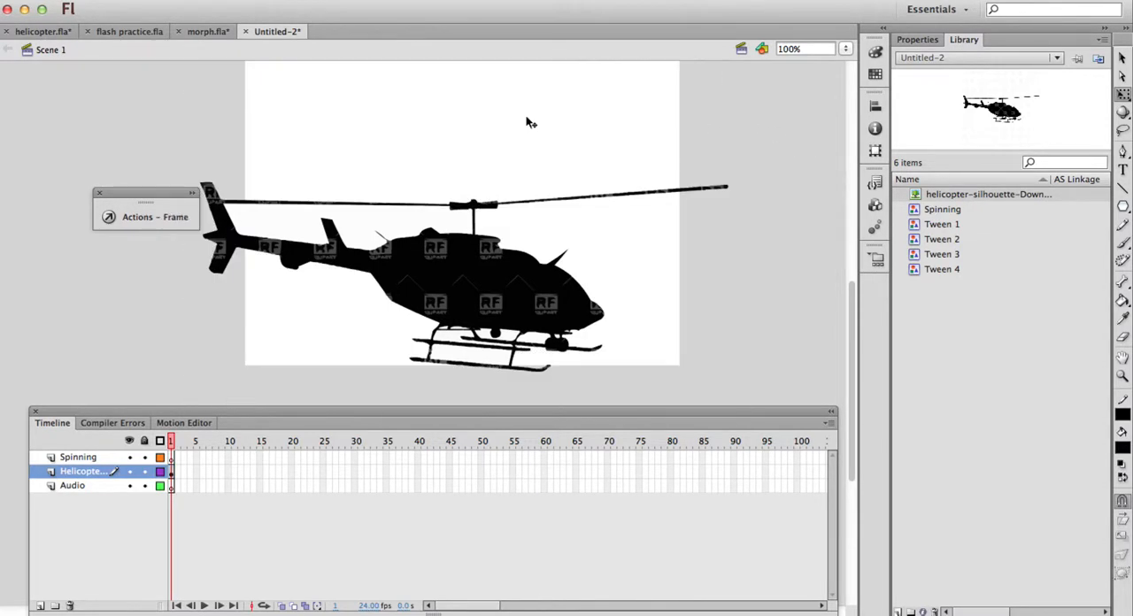
click(362, 239)
key(Delete)
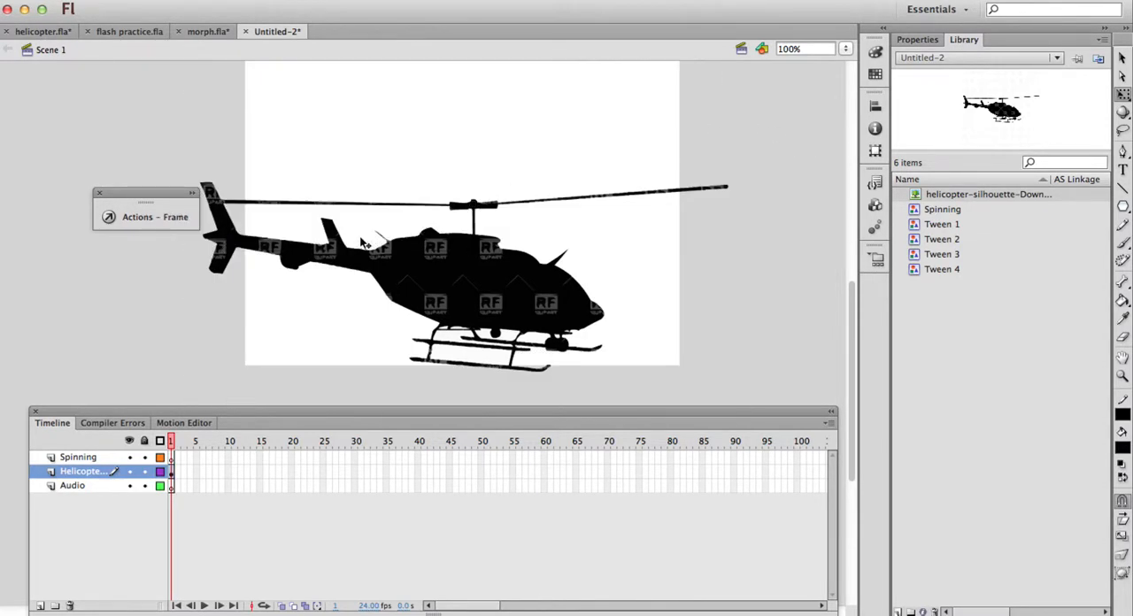
Remove the helicopter's main rotor blades, erasing the leftover piece of blade above the tail
drag(758, 178, 365, 217)
key(Delete)
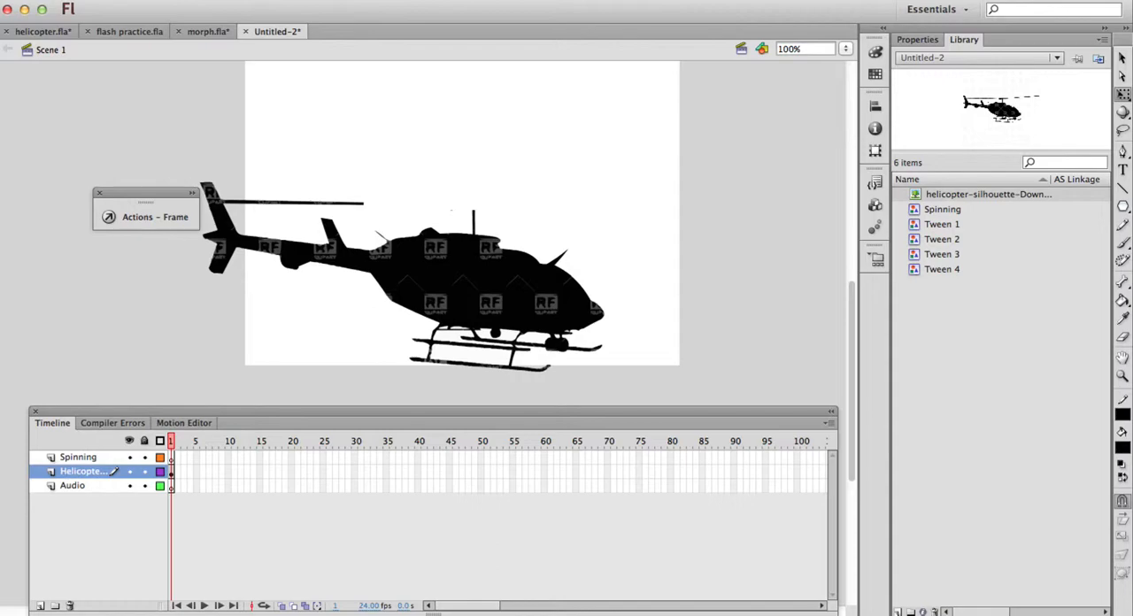
click(1122, 337)
mouse_move(376, 202)
mouse_down()
mouse_move(230, 198)
mouse_move(274, 205)
mouse_up()
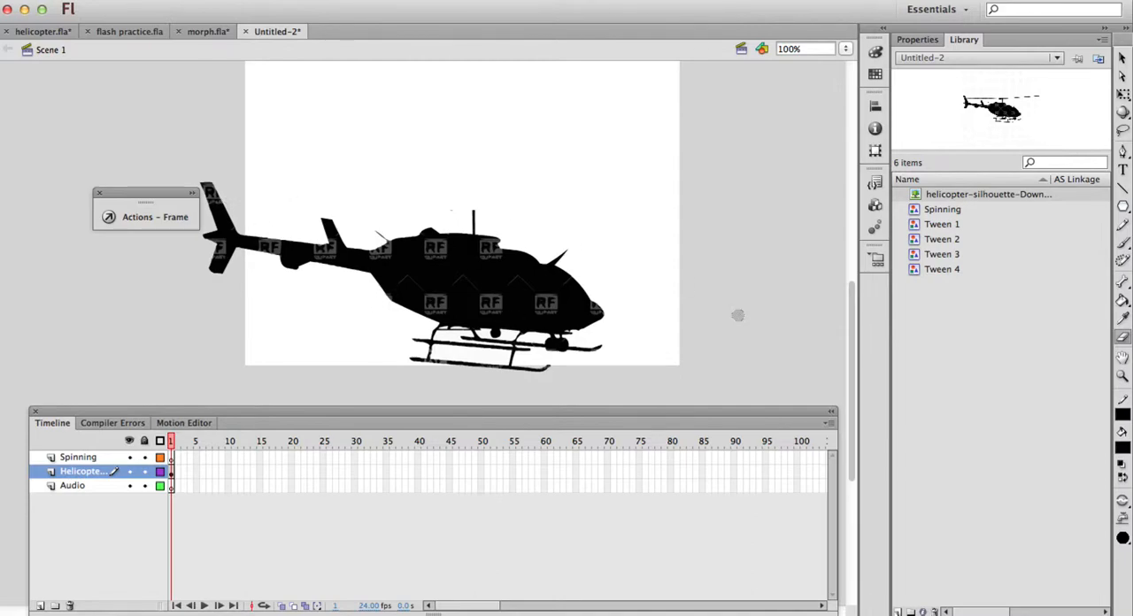
Paint over the RF watermark in the middle of the helicopter's lower body with the black Brush
click(1124, 242)
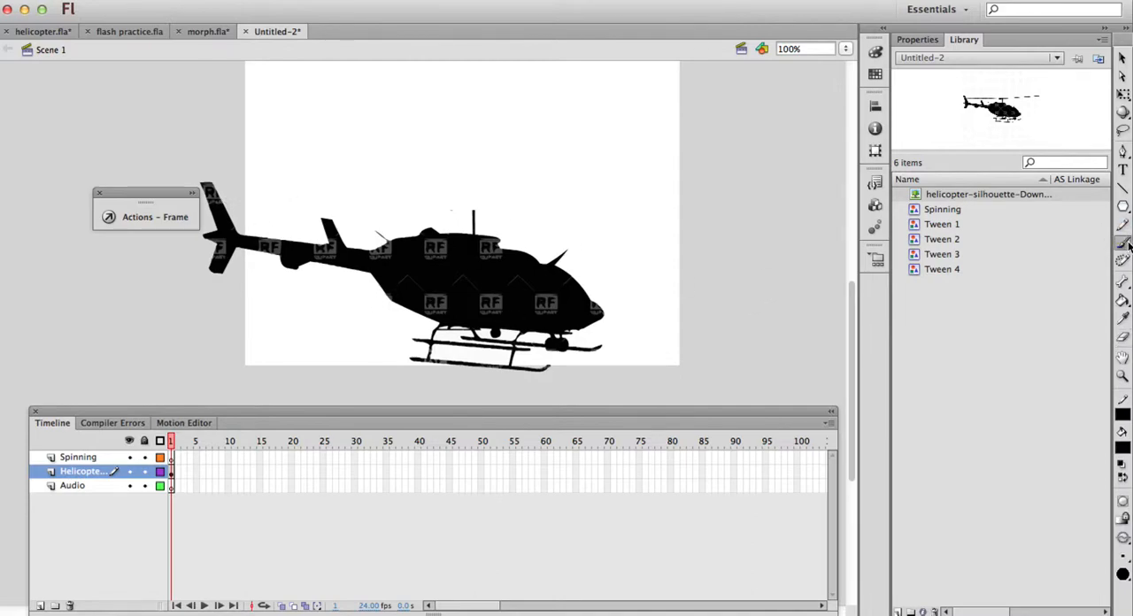
click(917, 39)
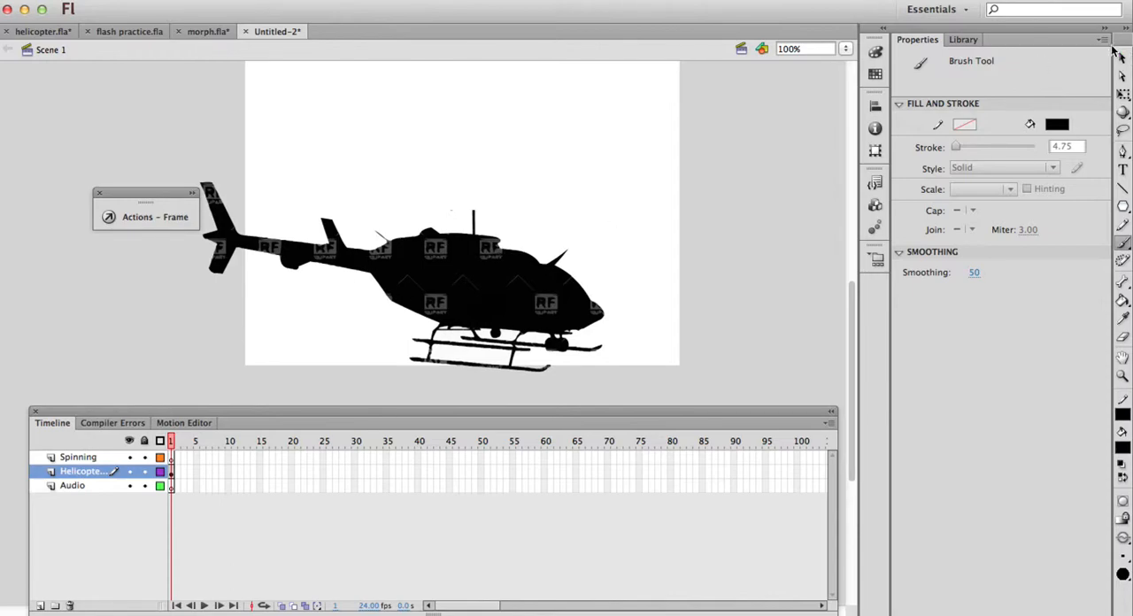
click(1121, 57)
click(434, 294)
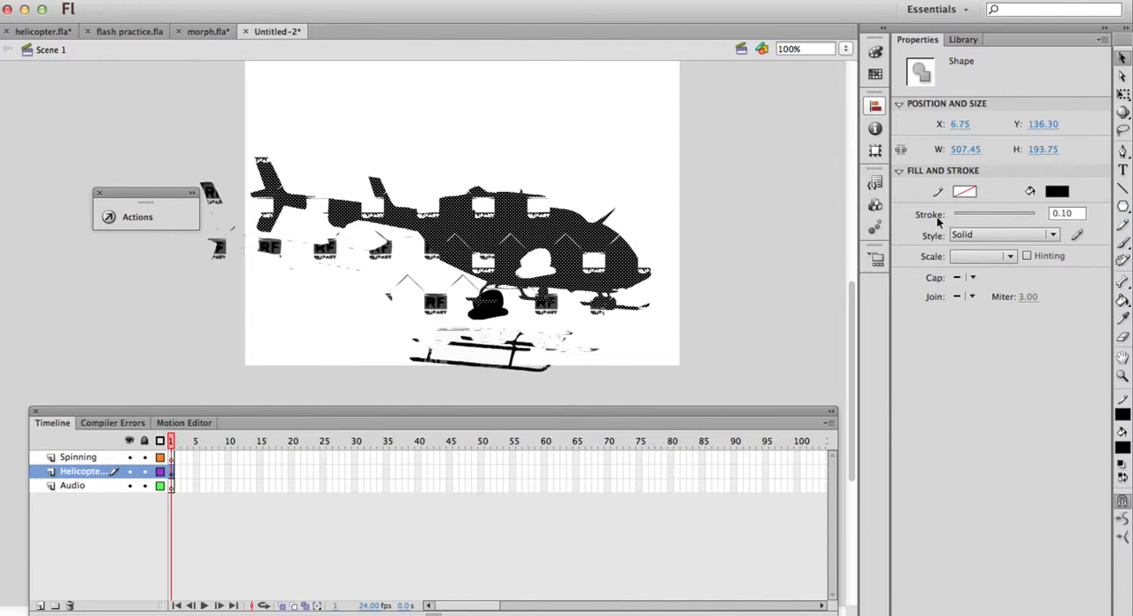
key(super+z)
click(754, 219)
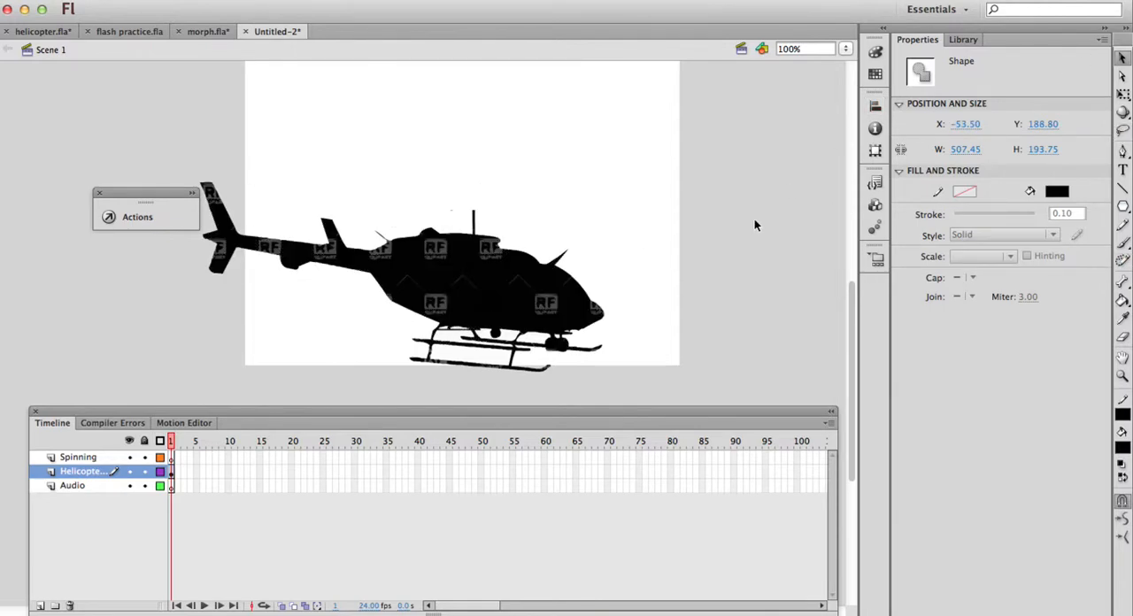
Scale the whole helicopter shape down with Free Transform and move it so it fits inside the white stage
drag(672, 376, 115, 144)
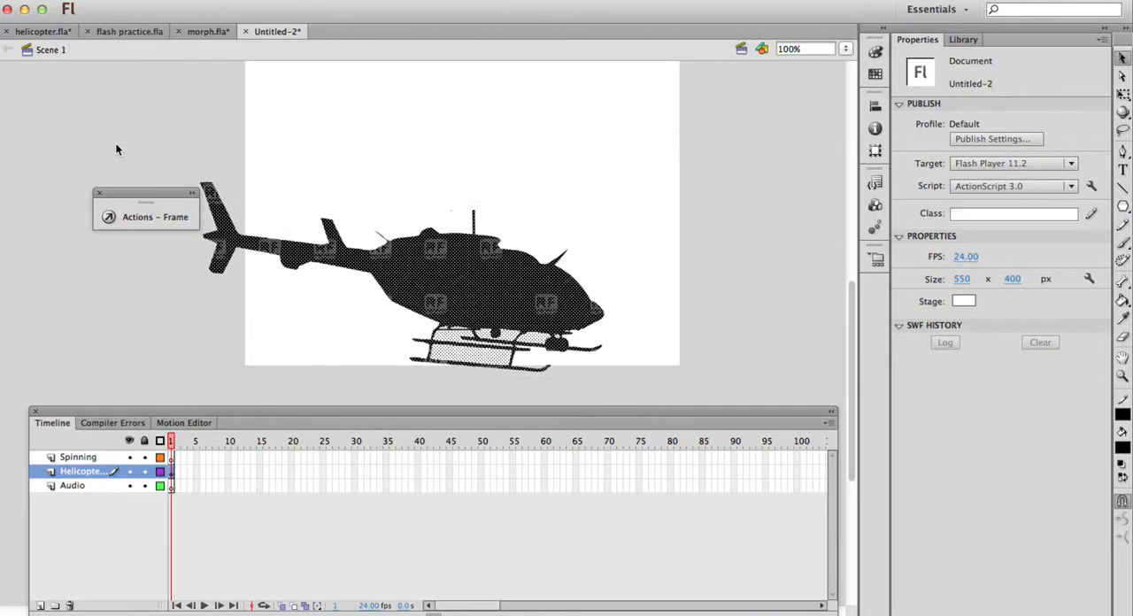
click(1122, 94)
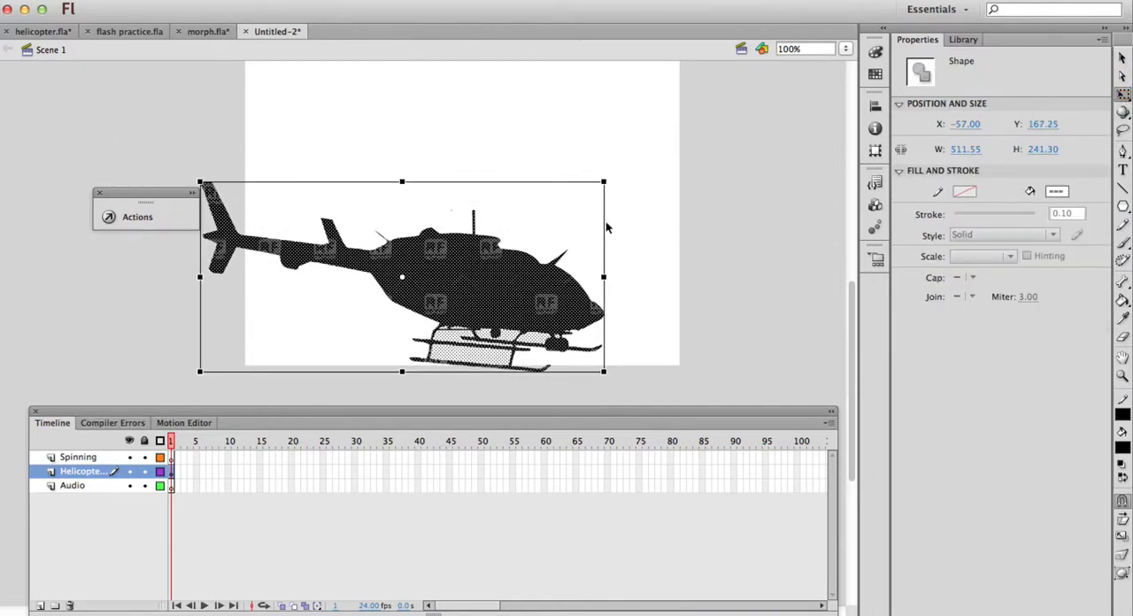
drag(605, 182, 483, 237)
drag(398, 292, 489, 212)
click(826, 223)
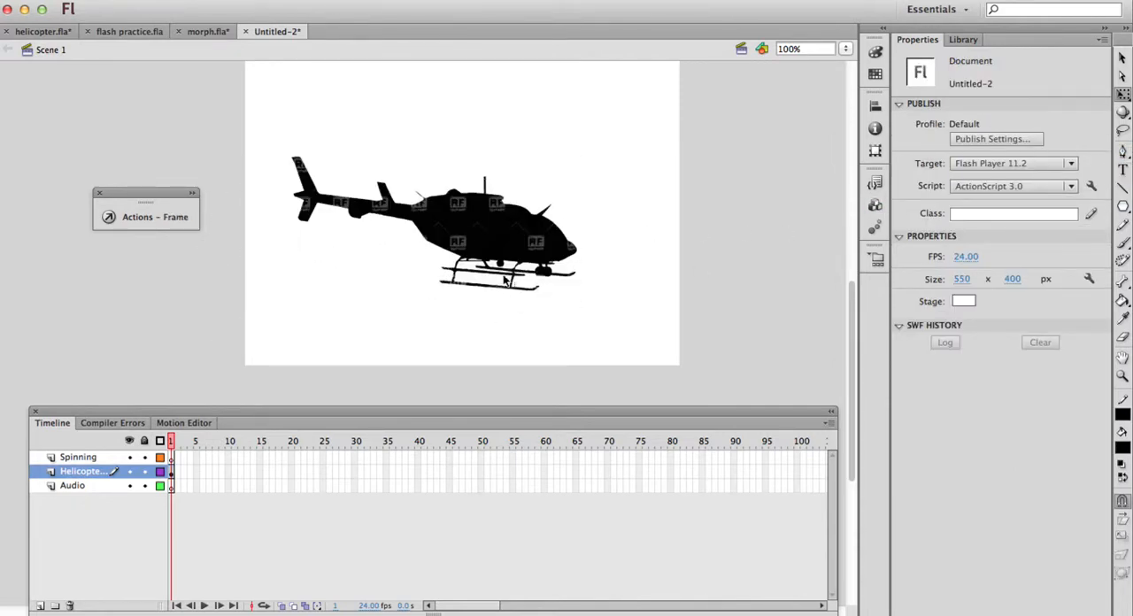
Delete the leftover white fills enclosed between the helicopter's landing skids and struts
click(1122, 57)
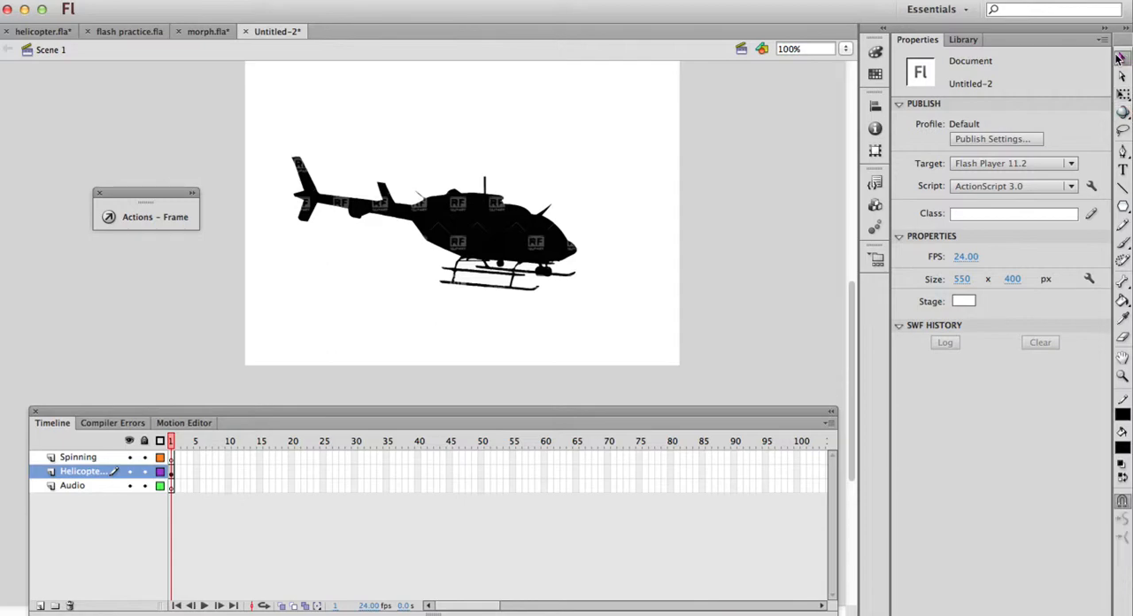
click(494, 284)
key(Delete)
click(470, 269)
key(Delete)
click(512, 267)
key(Delete)
click(533, 271)
key(Delete)
Extend the Helicopter layer to frame 50 by inserting a frame
click(482, 472)
right_click(480, 469)
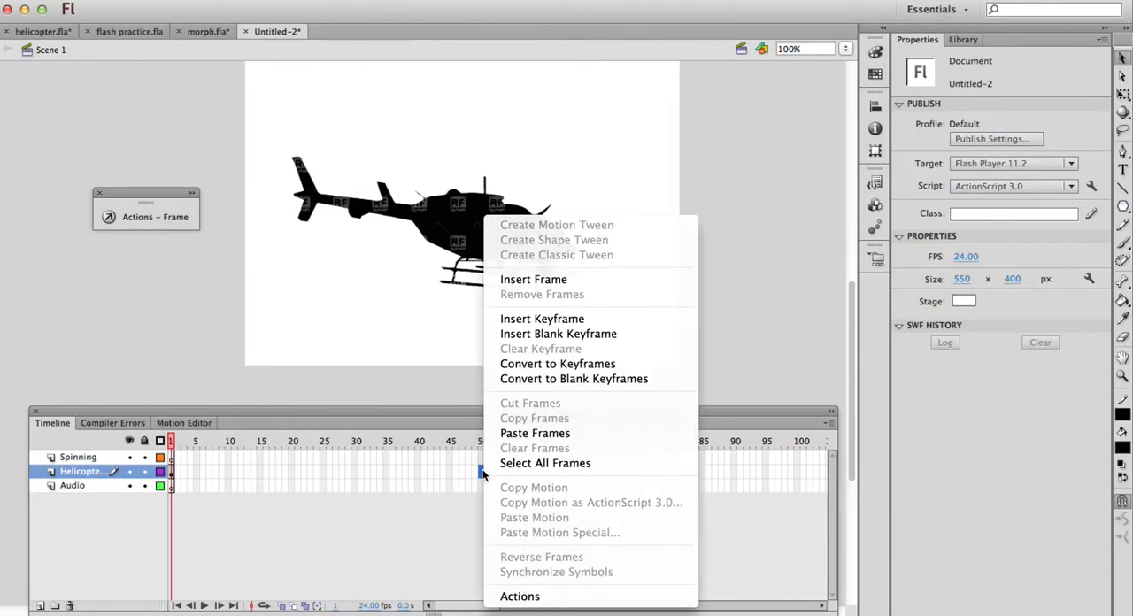
click(560, 279)
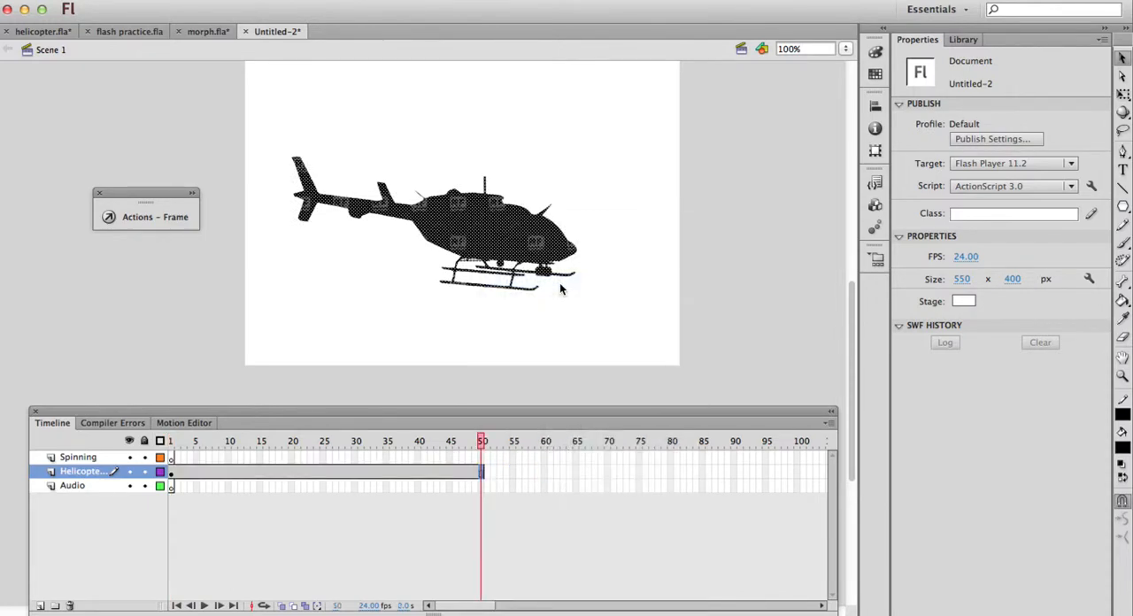
Return the playhead to frame 1 and lock the Helicopter layer
drag(484, 445, 89, 420)
drag(187, 384, 705, 313)
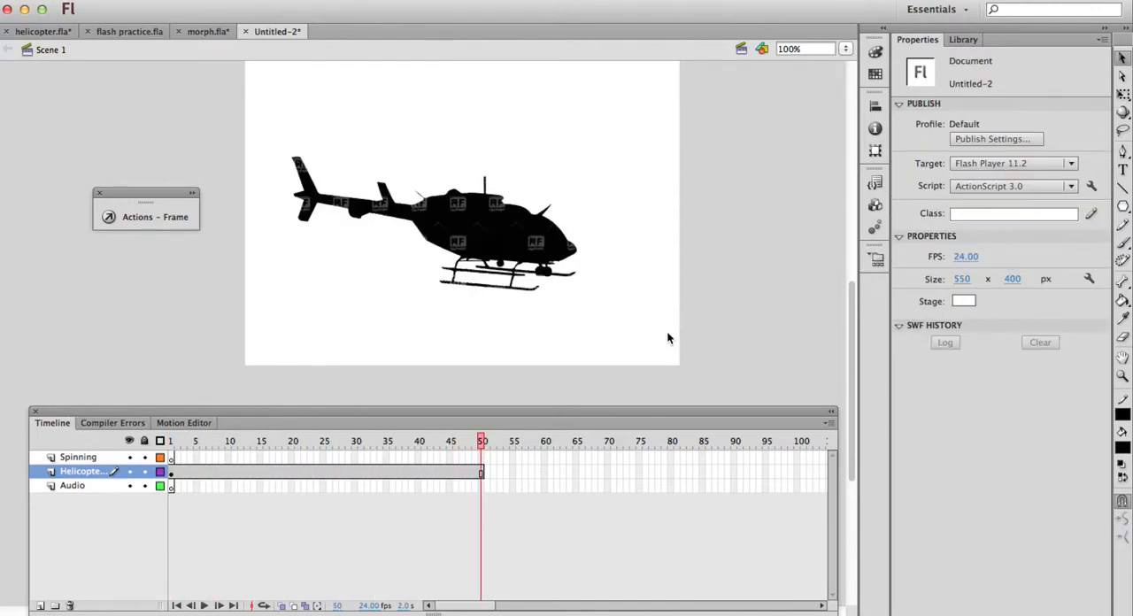
drag(593, 355, 161, 478)
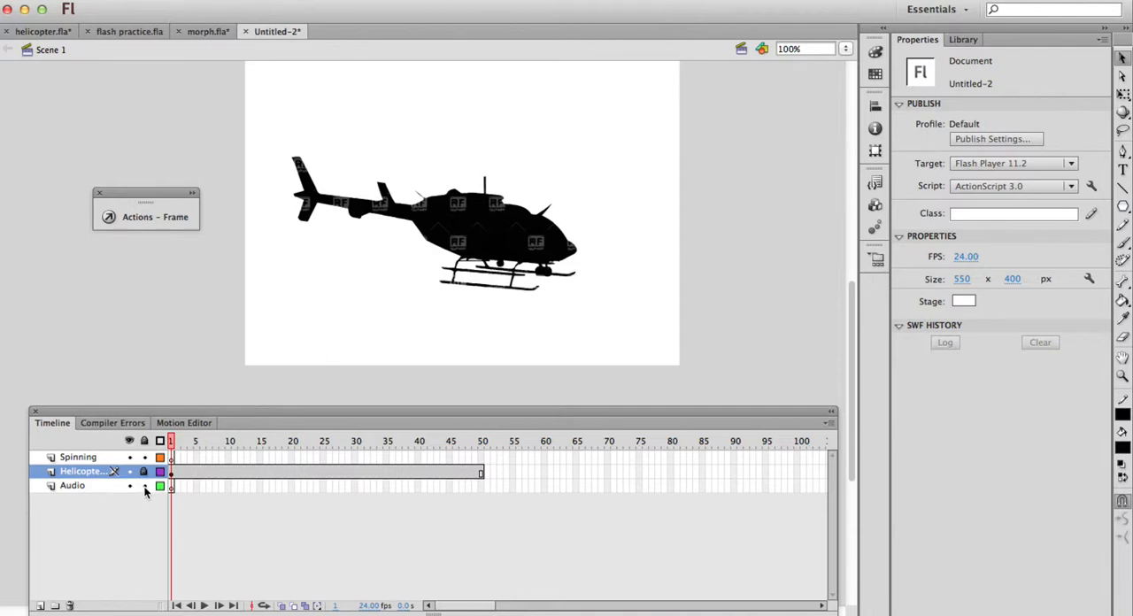
Switch to Safari and open the soundjay.com Helicopter Sound Effects page from the Google results
click(577, 613)
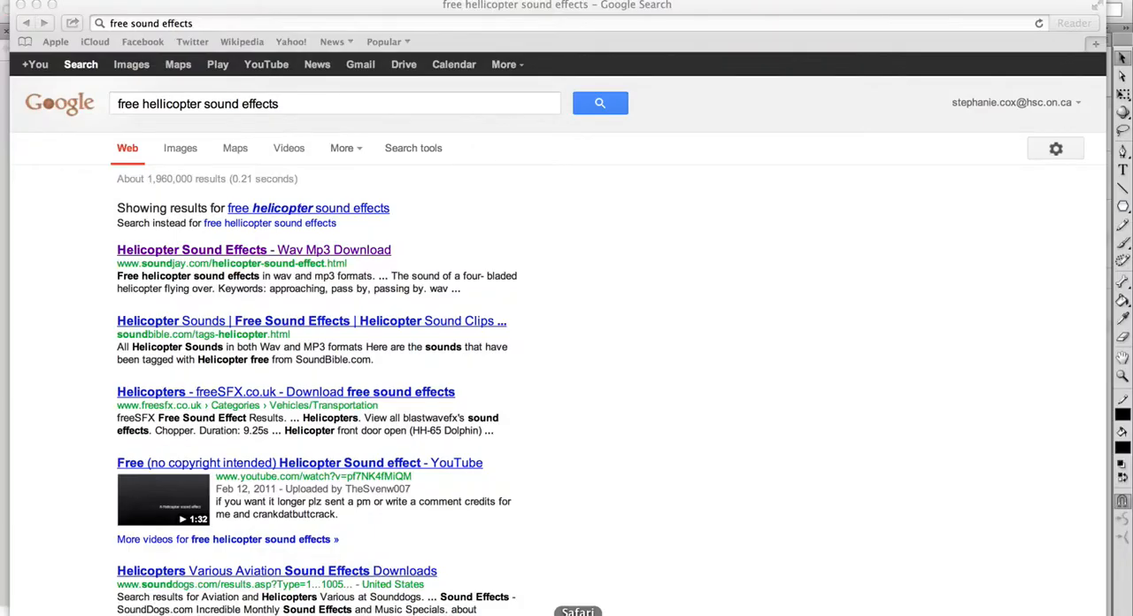
click(380, 102)
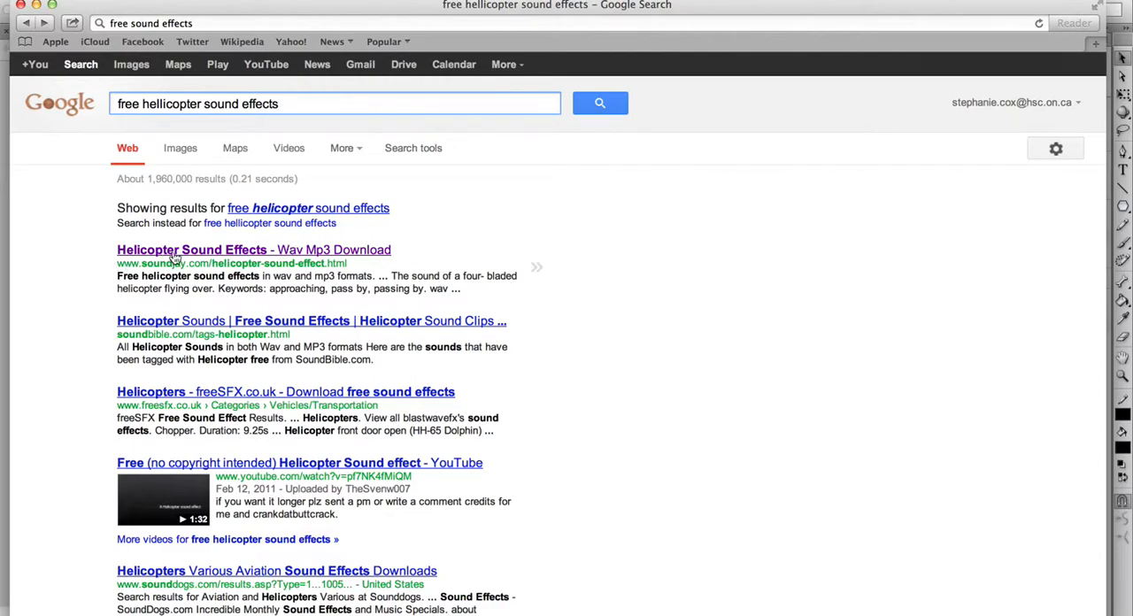
click(211, 250)
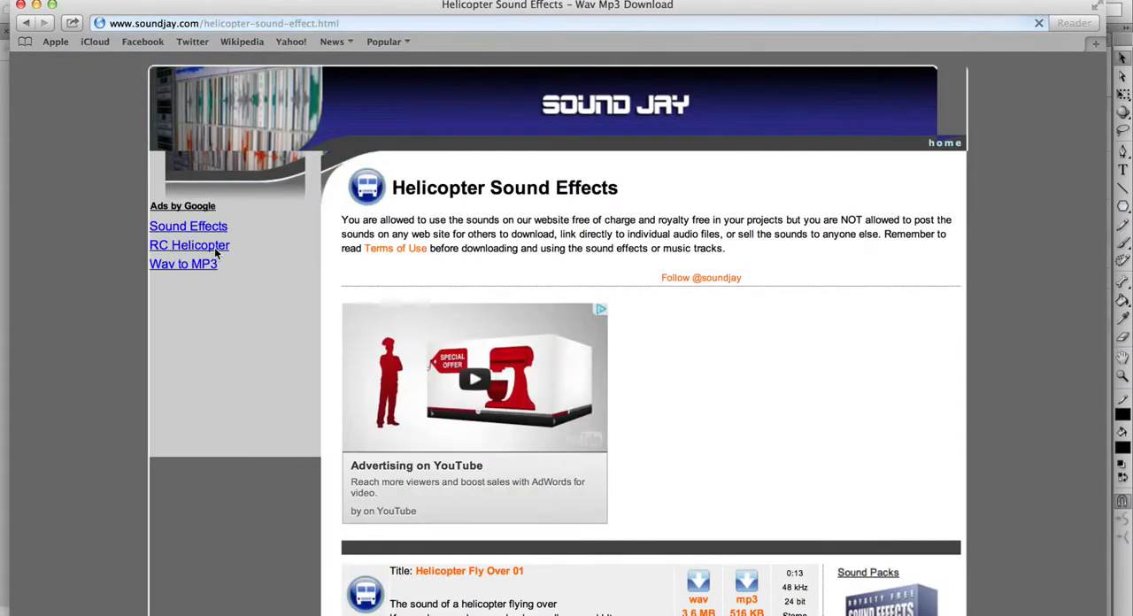
Preview the Helicopter Fly Over 02 and Helicopter Fly Over 01 sound effects
scroll(214, 254, down, 5)
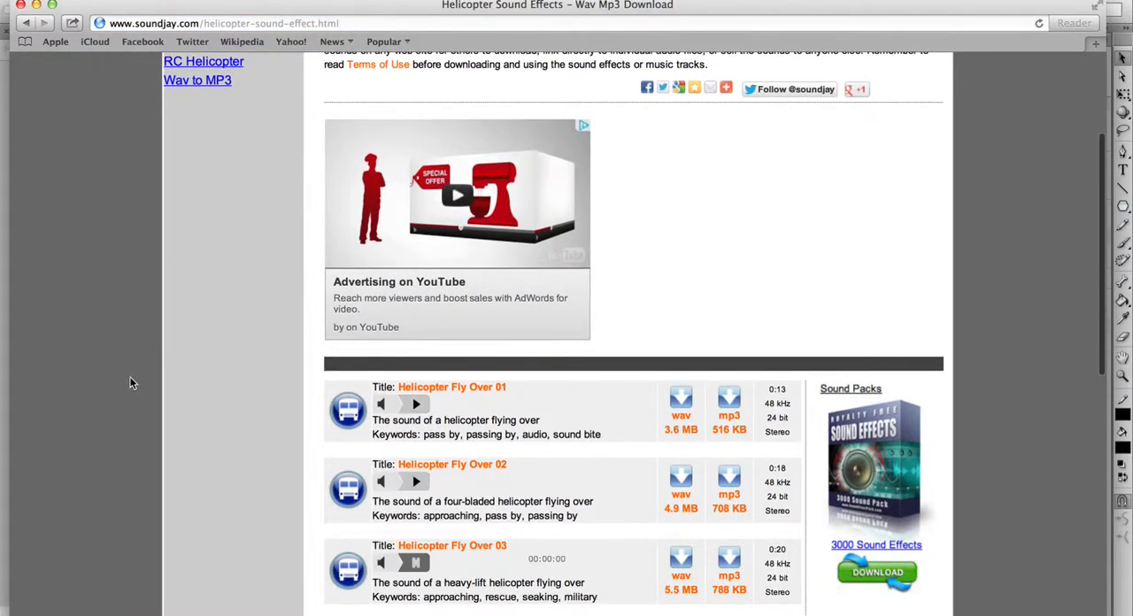
click(419, 486)
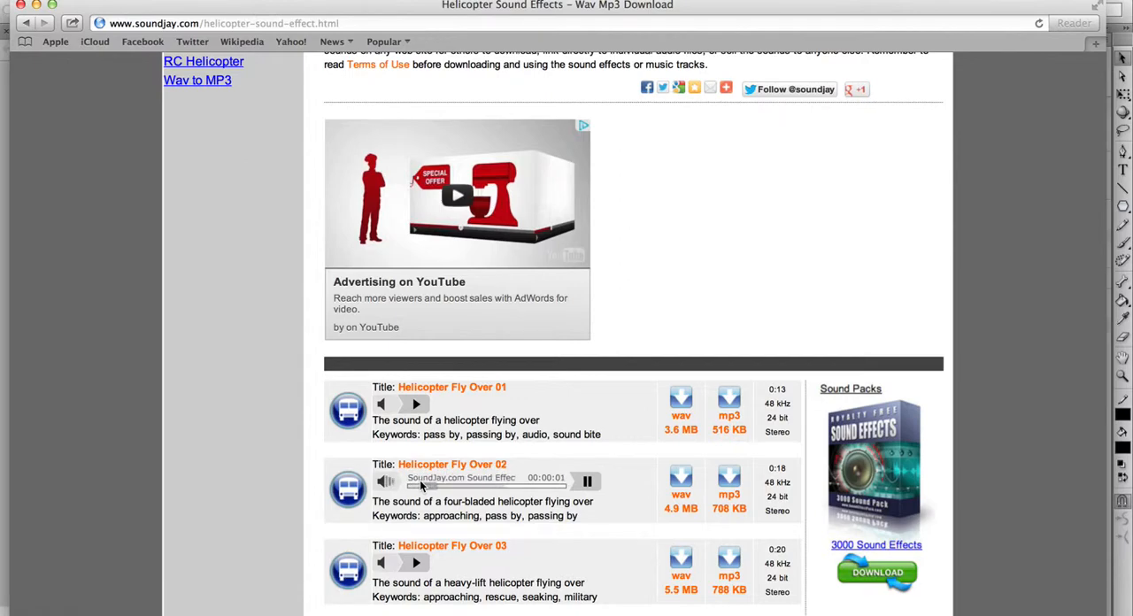
click(589, 483)
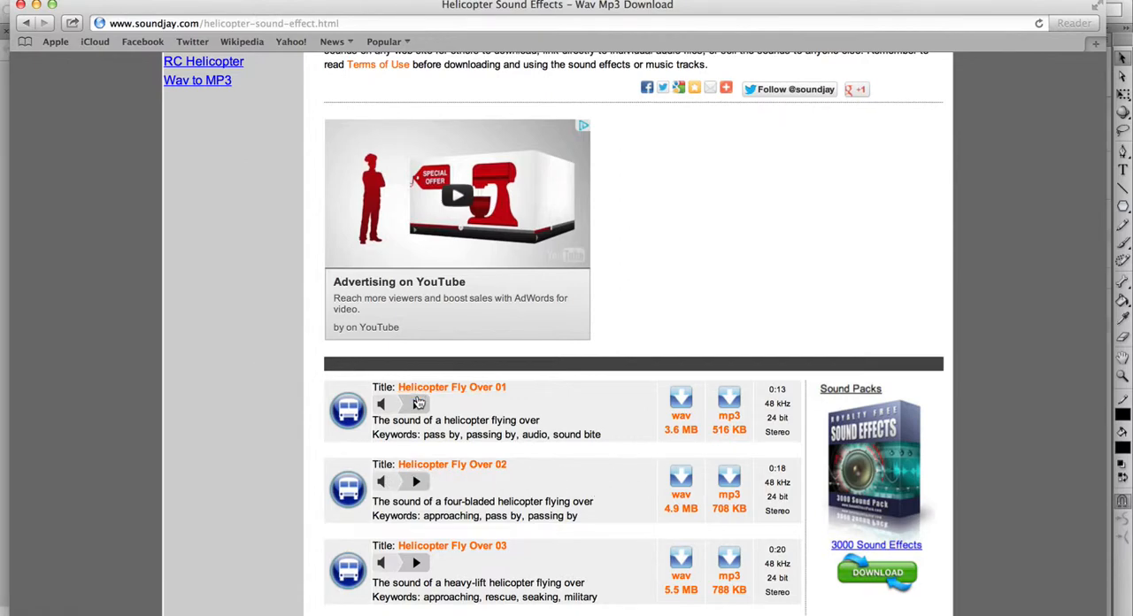
click(420, 404)
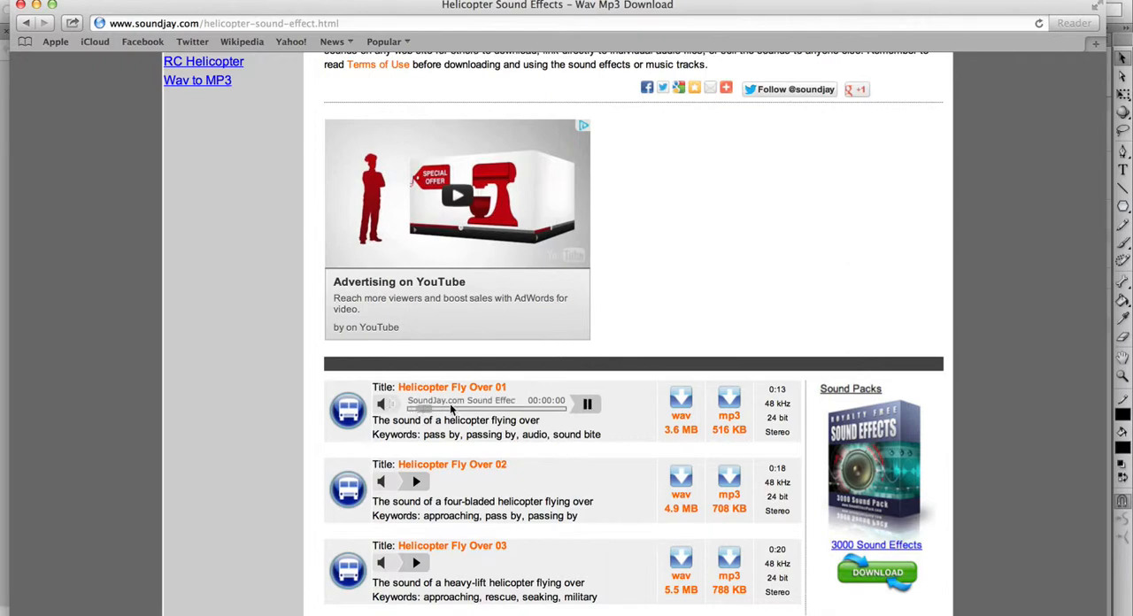
Stop the web preview, download Helicopter Fly Over 01 as an mp3, and pause and minimize its iTunes playback
click(586, 403)
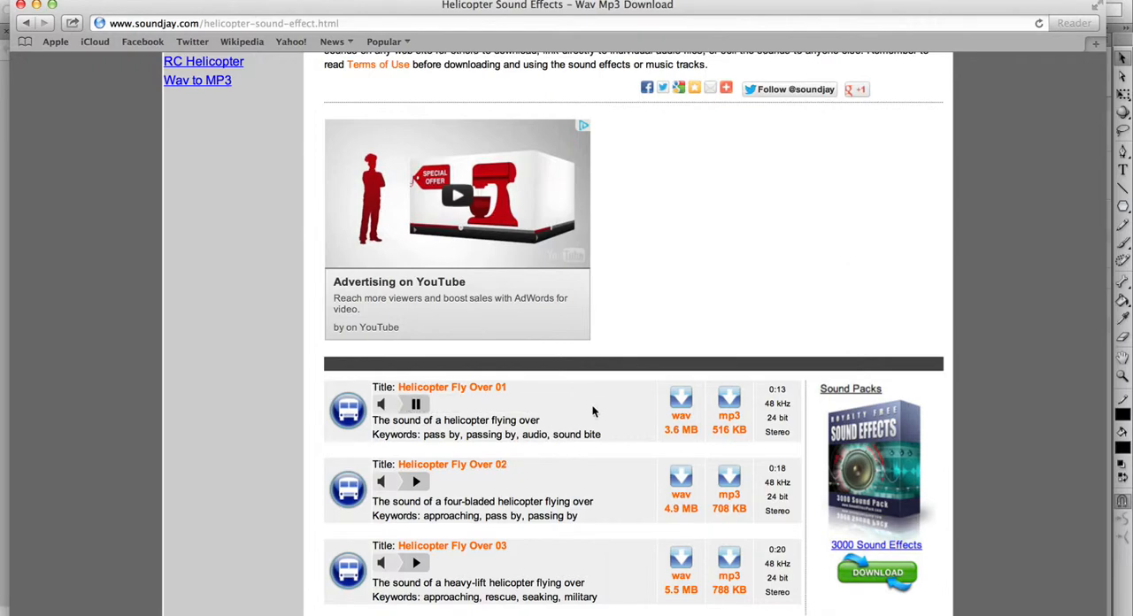
click(729, 413)
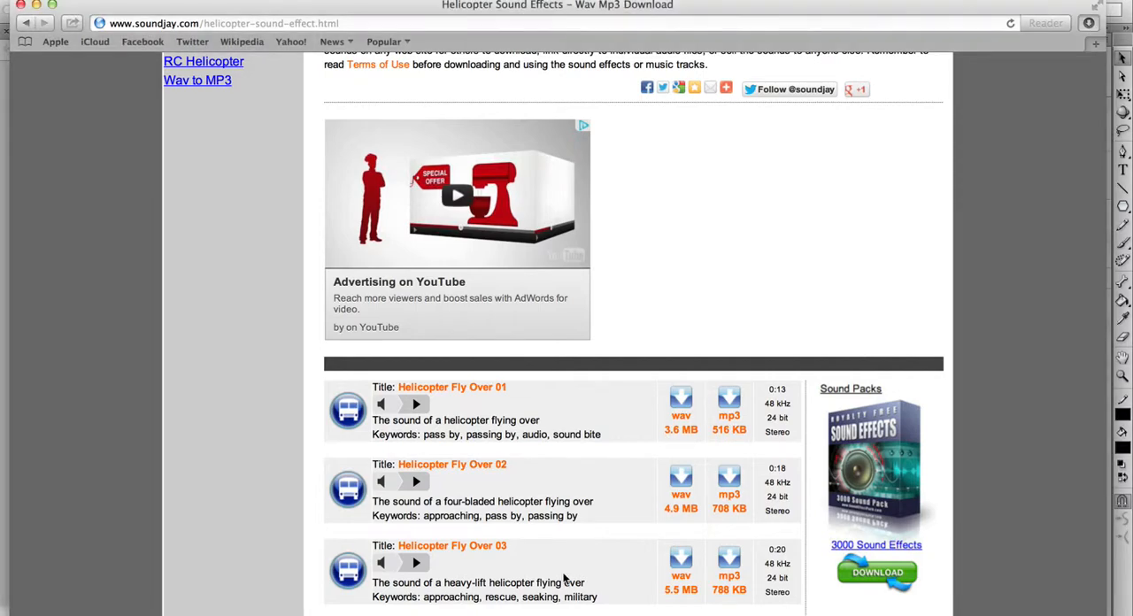
click(779, 615)
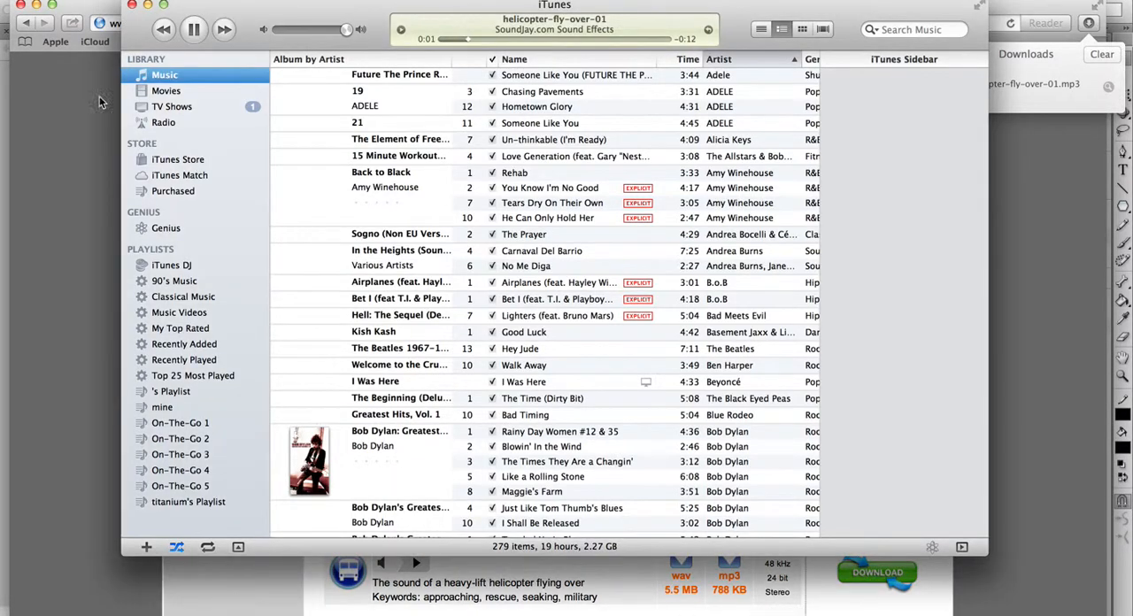
click(193, 29)
click(147, 5)
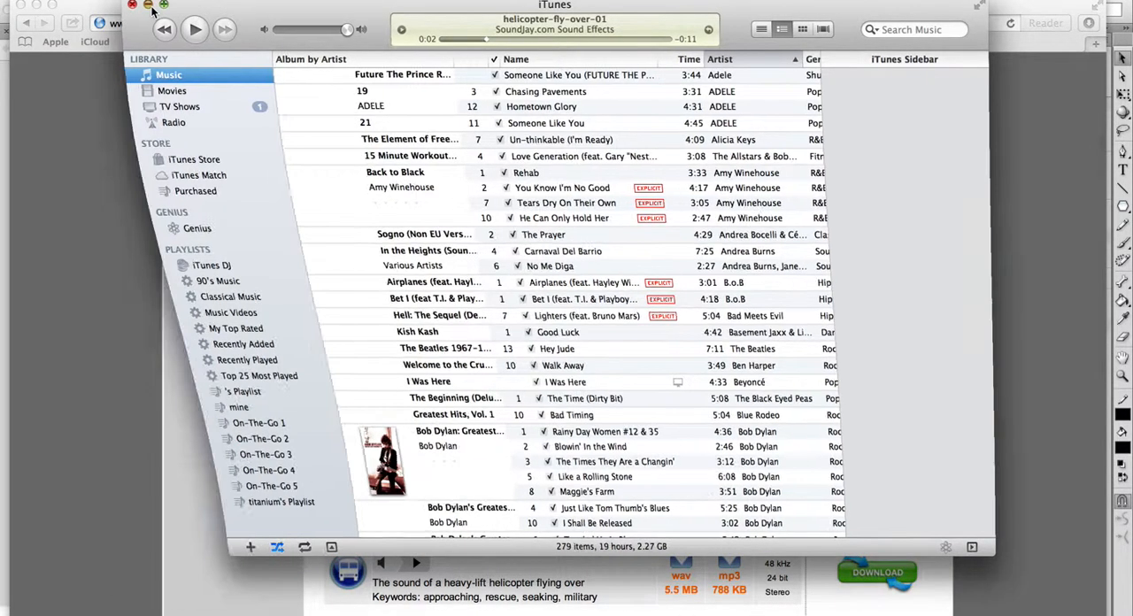
Reveal the downloaded helicopter-fly-over-01.mp3 in its Finder folder from Safari's download list, and return to Safari
click(1084, 26)
double_click(1032, 82)
click(1088, 23)
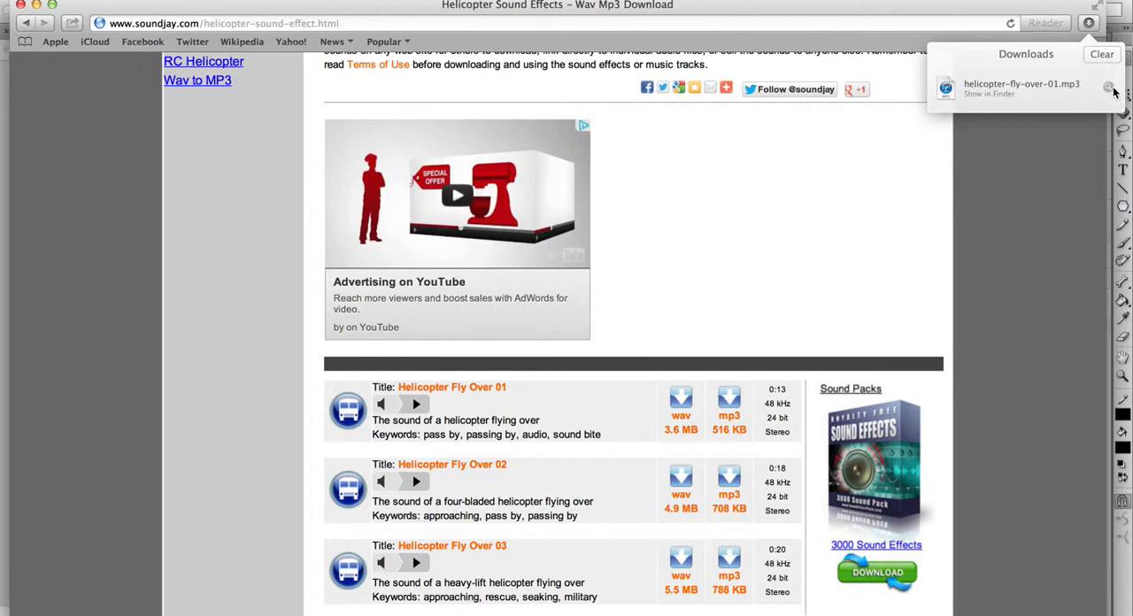
click(1109, 88)
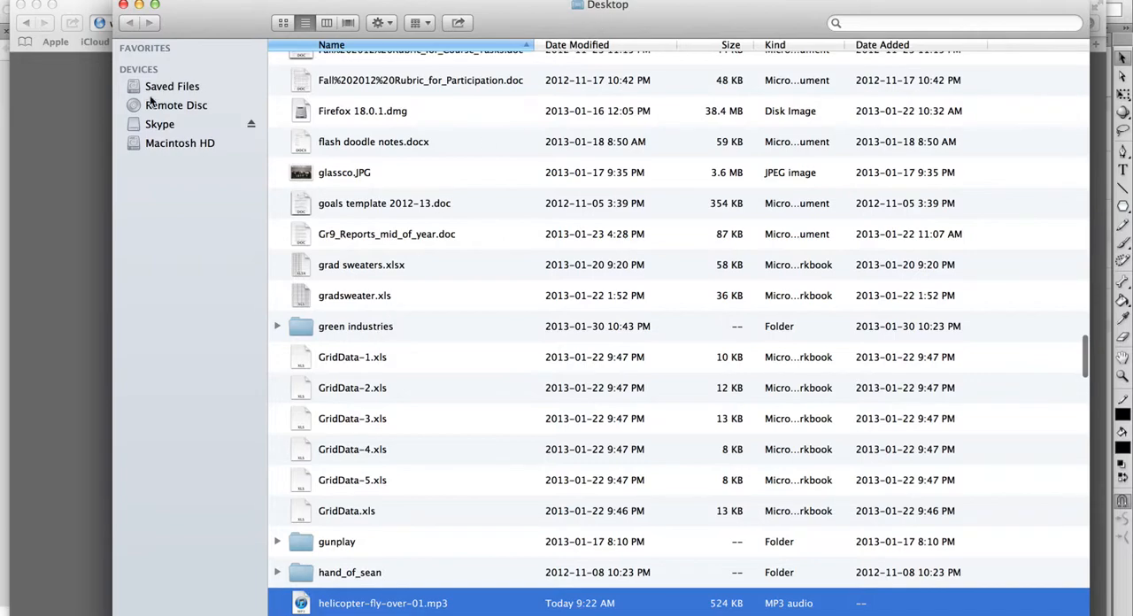
click(85, 56)
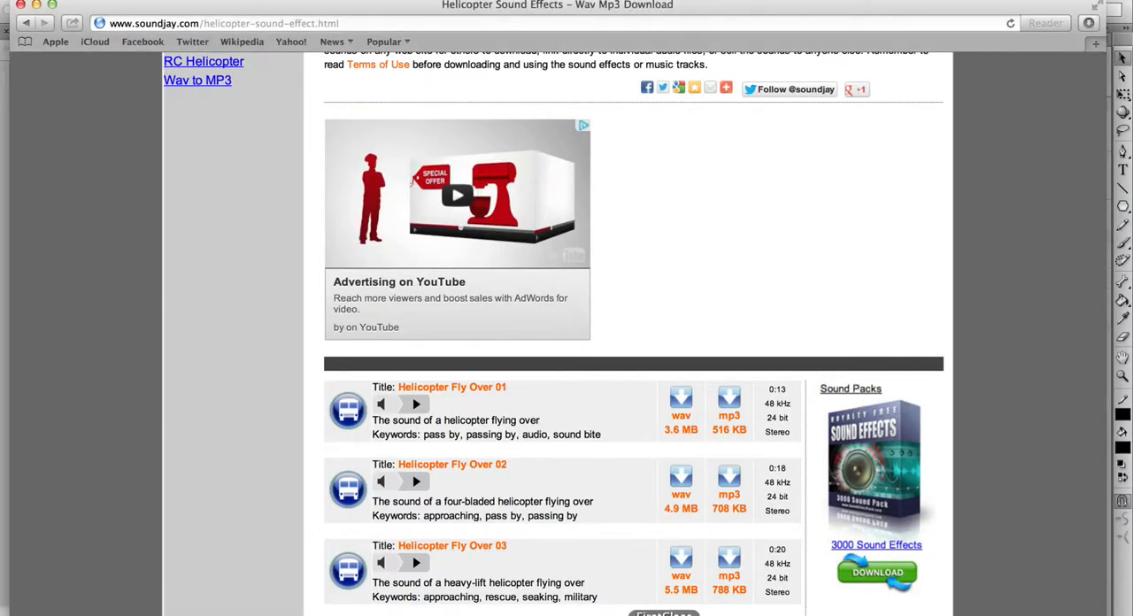
Switch to Flash and start an import to the library, browsing to the Desktop folder
click(620, 615)
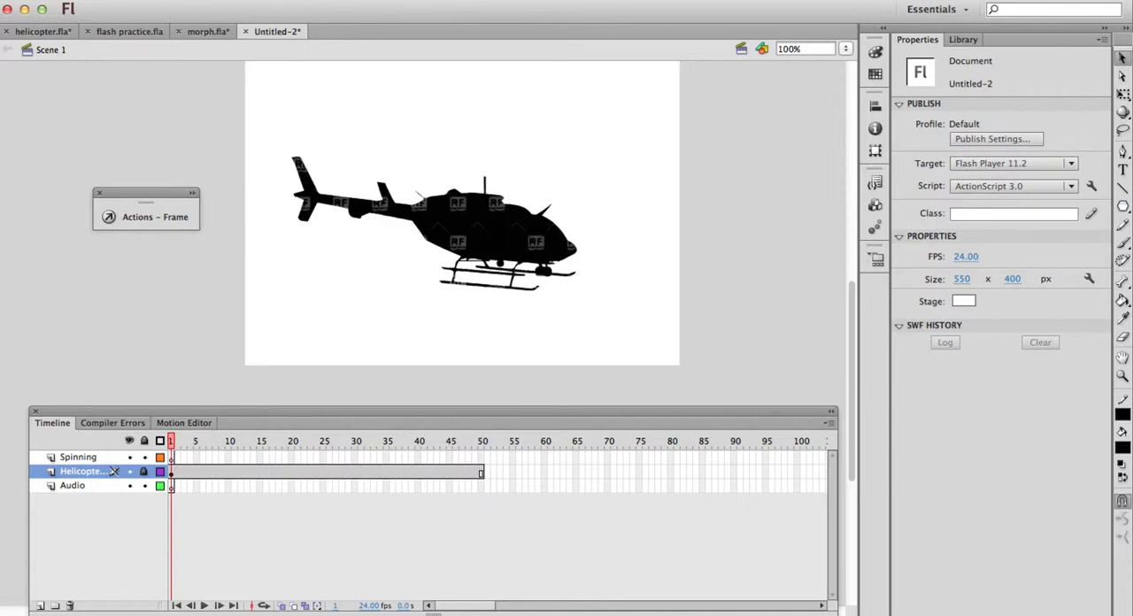
click(98, 1)
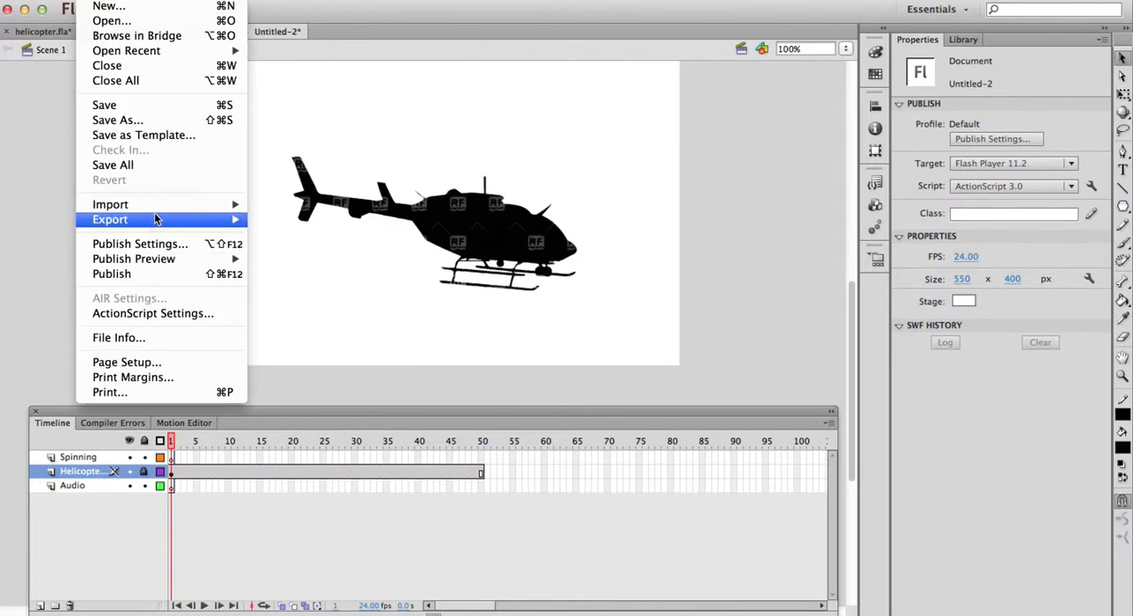
mouse_move(158, 208)
click(301, 219)
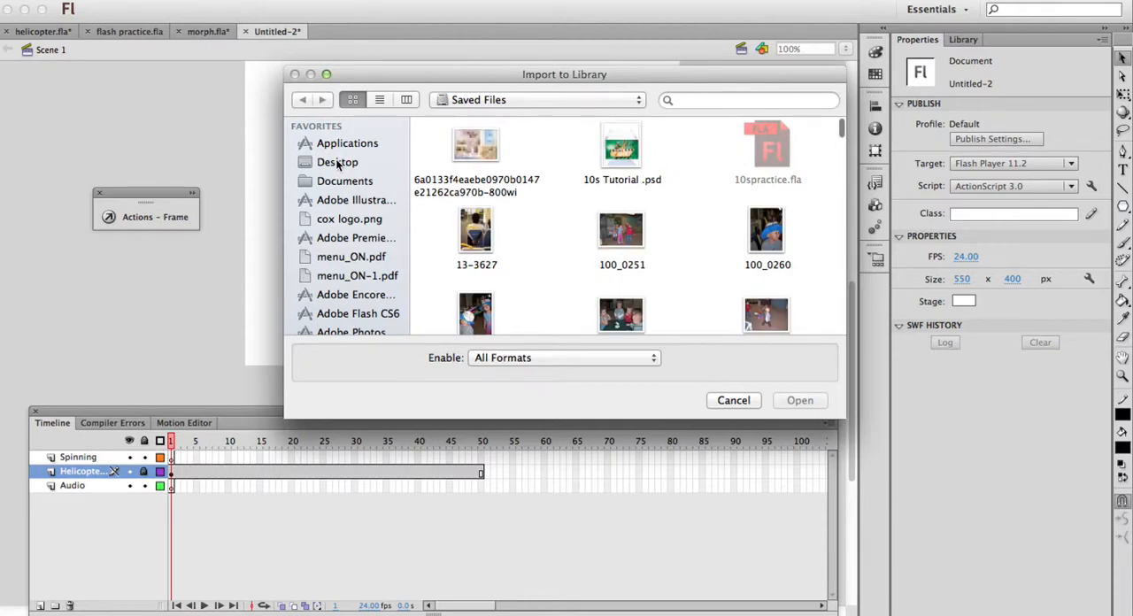
click(337, 162)
click(624, 167)
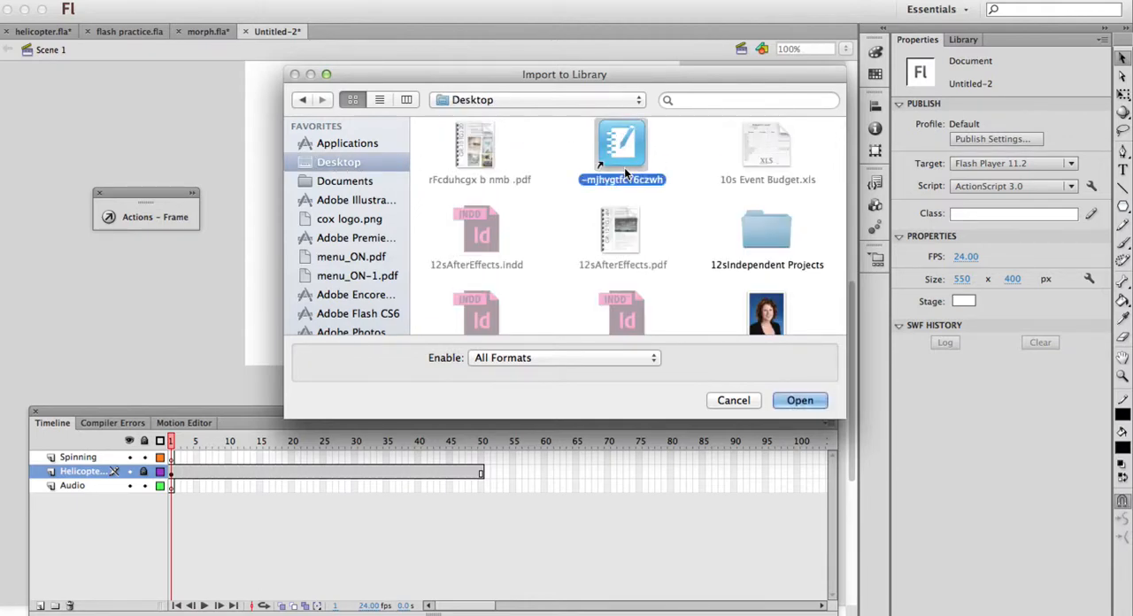
Search for "helli" across the Mac and on the Desktop in the import dialog, and clear the search
click(739, 100)
text(he)
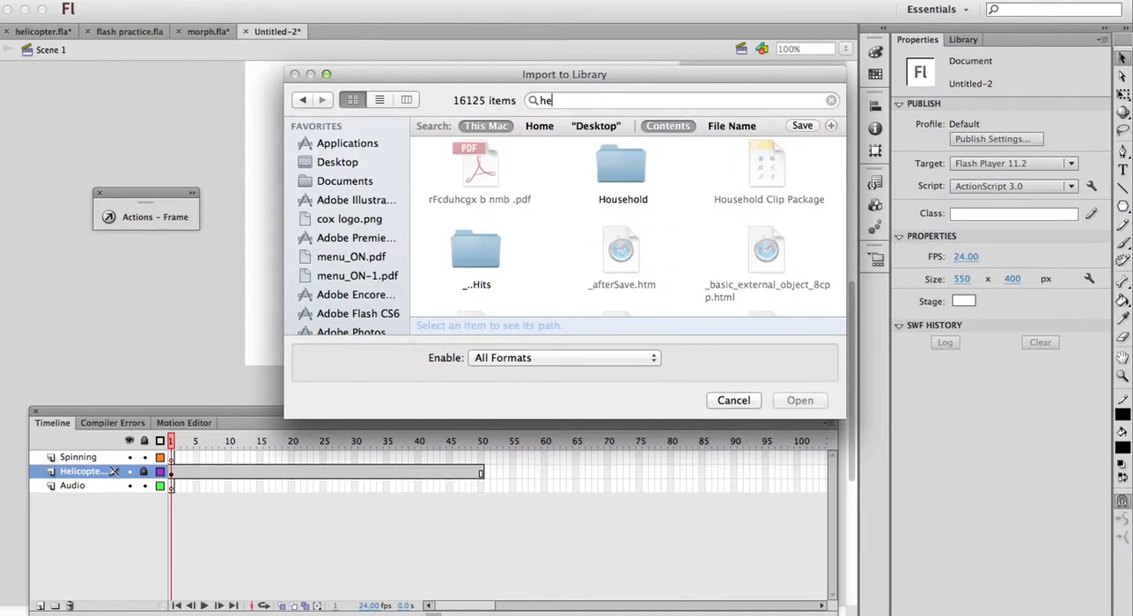
text(i)
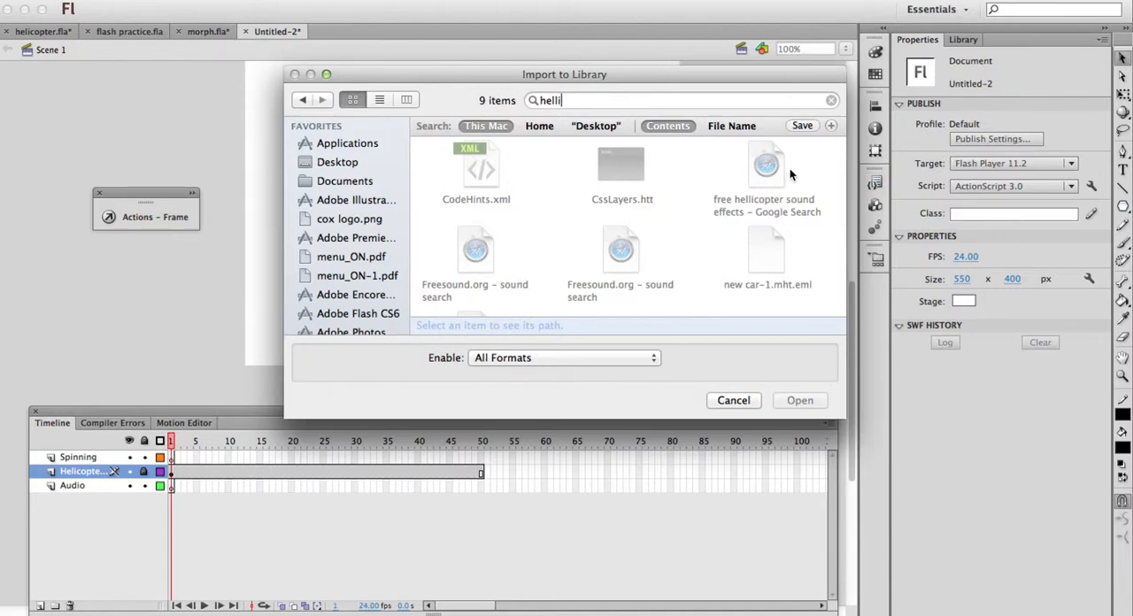
click(594, 125)
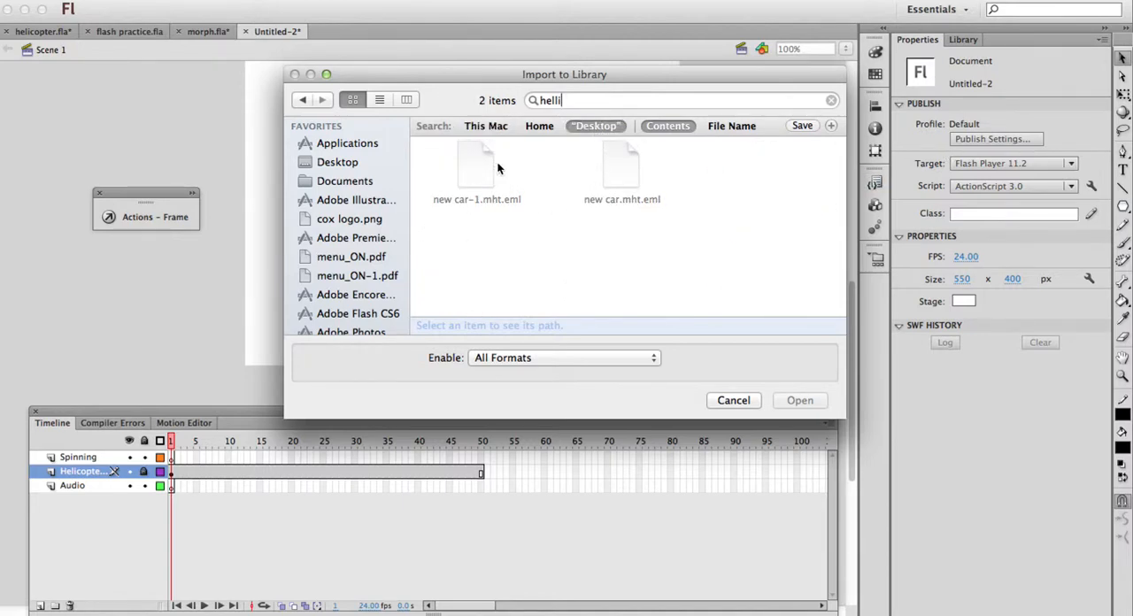
double_click(593, 99)
key(BackSpace)
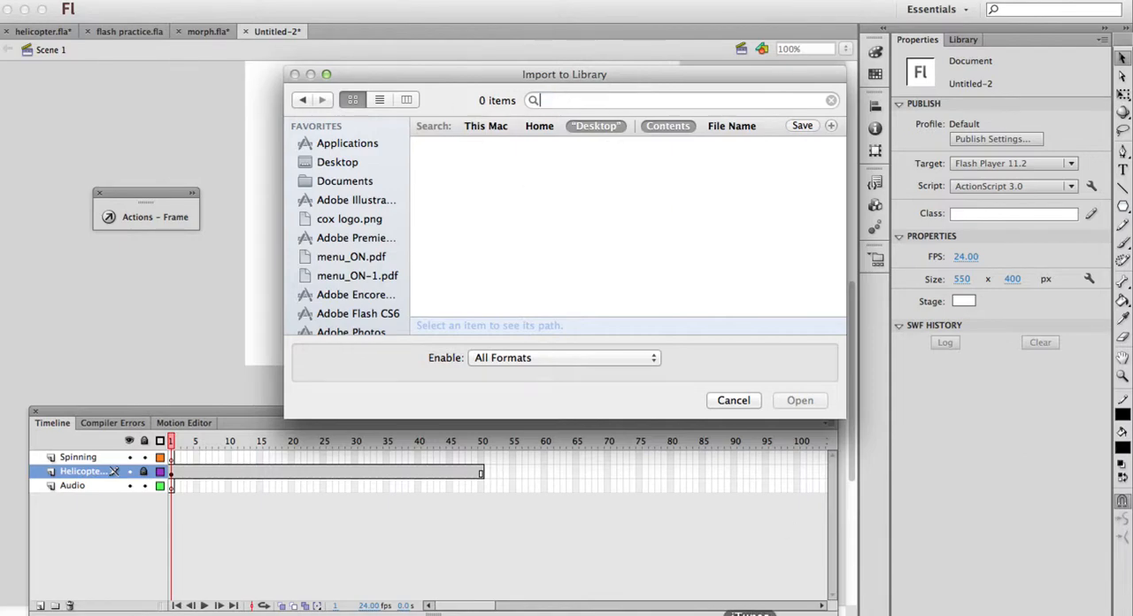
Switch to Safari to check the downloaded sound's file name, and return to the import dialog in Flash
click(534, 614)
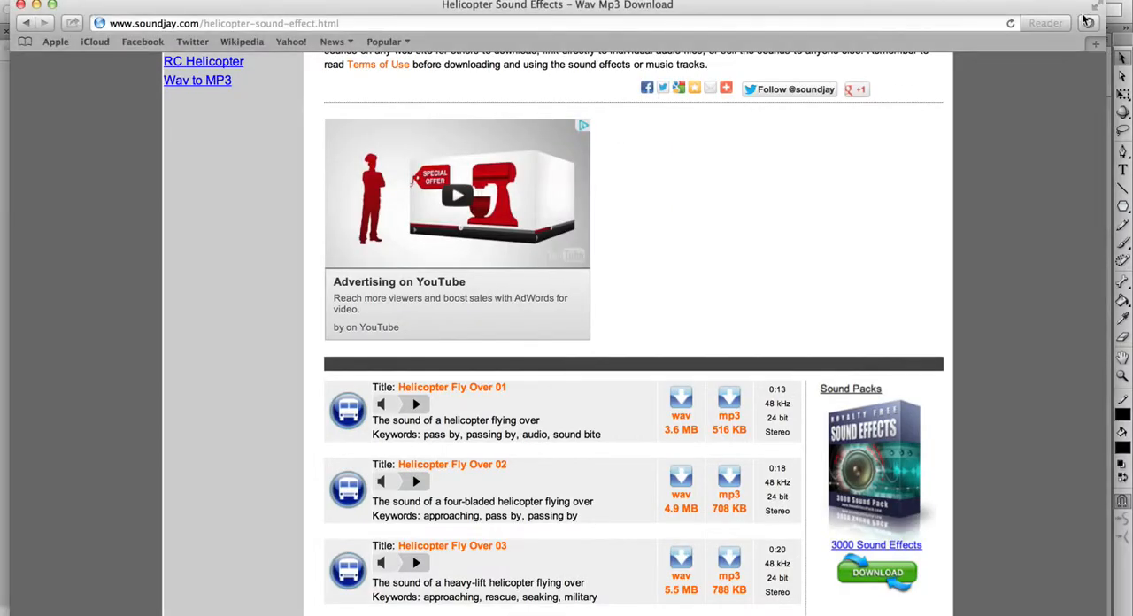
click(1089, 22)
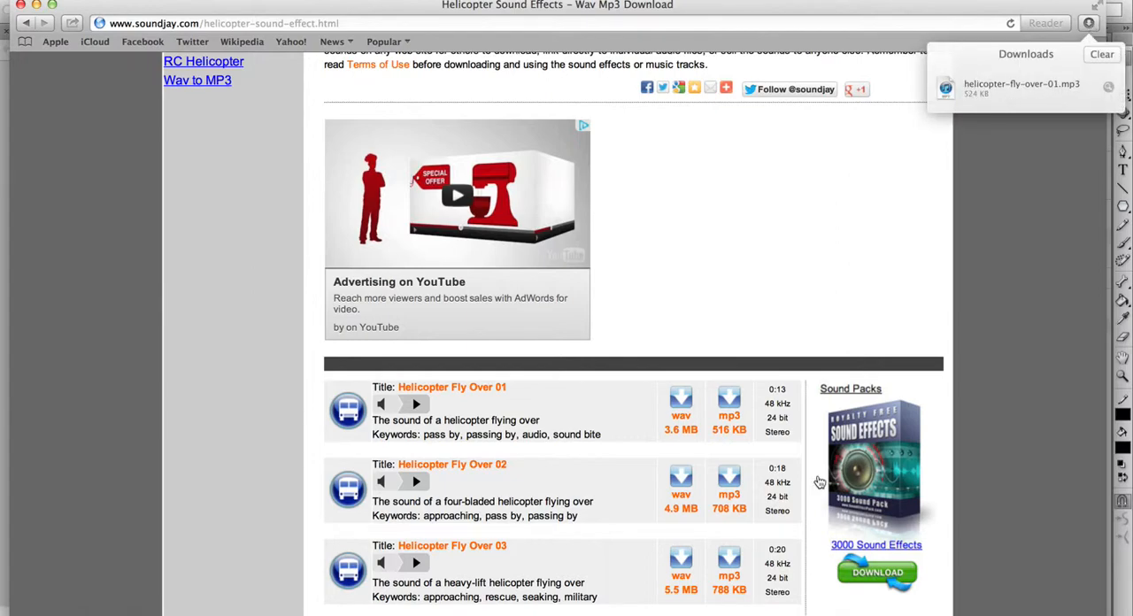
click(1031, 613)
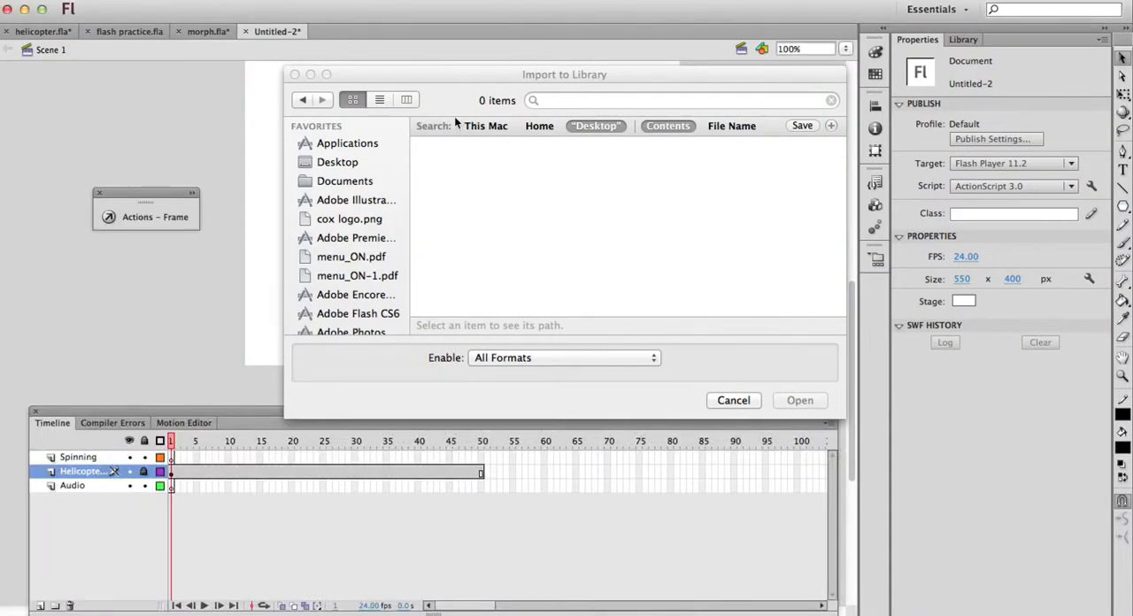
Search for "helicopter" on the Desktop, in Home and across the Mac, and select the helicopter silhouette JPEG
click(555, 101)
text(helicopter)
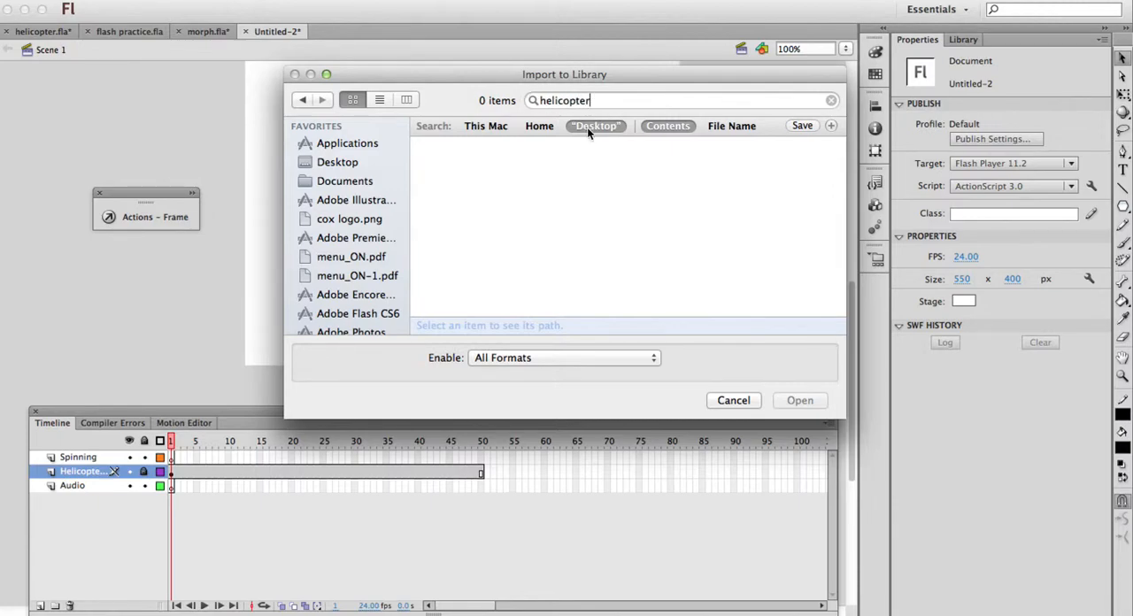
click(538, 126)
click(498, 125)
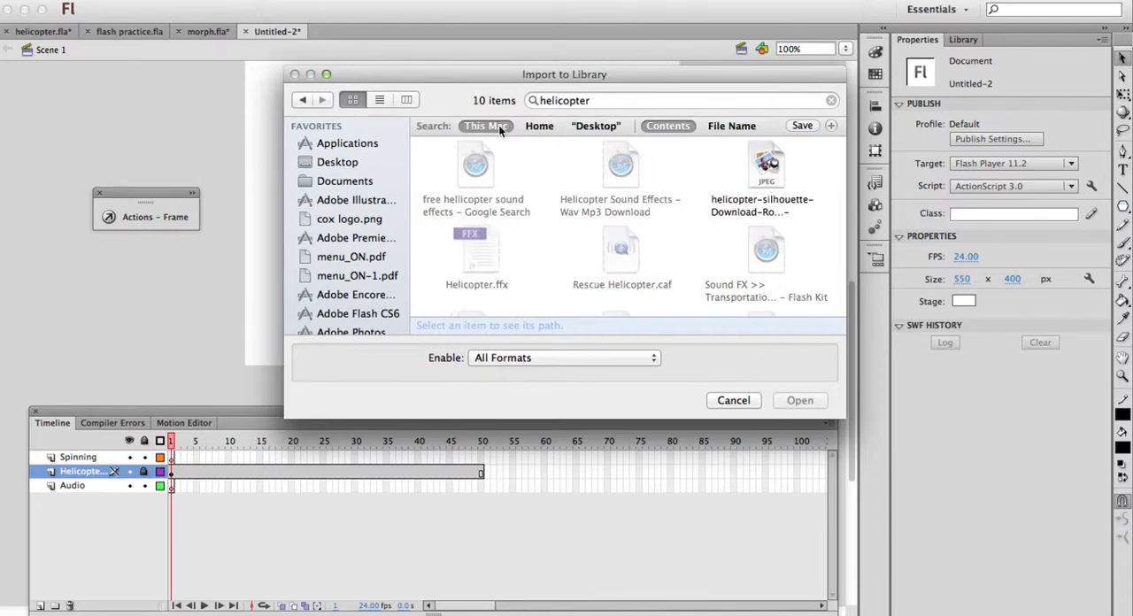
click(755, 173)
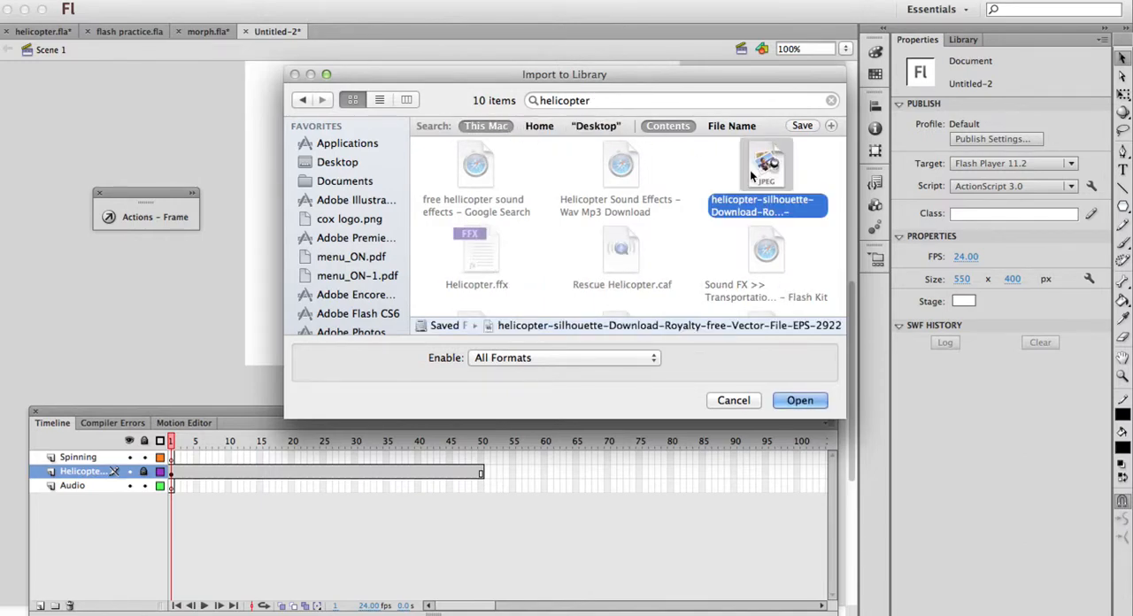
Import helicopter-fly-over-01.mp3 from the Desktop folder into the library
click(355, 164)
click(637, 154)
text(h)
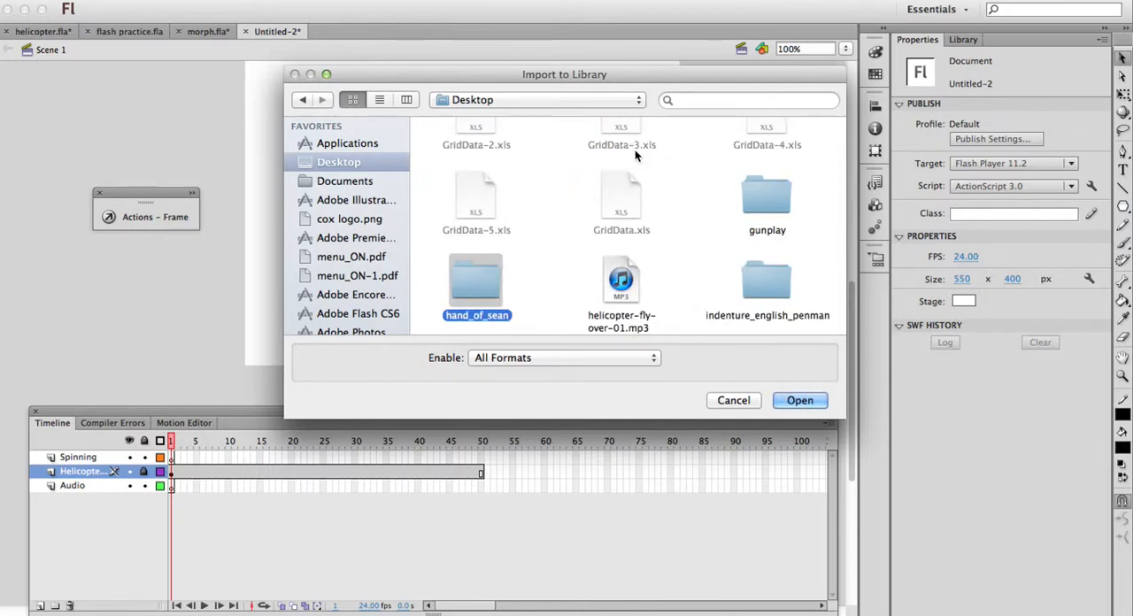
text(e)
key(Return)
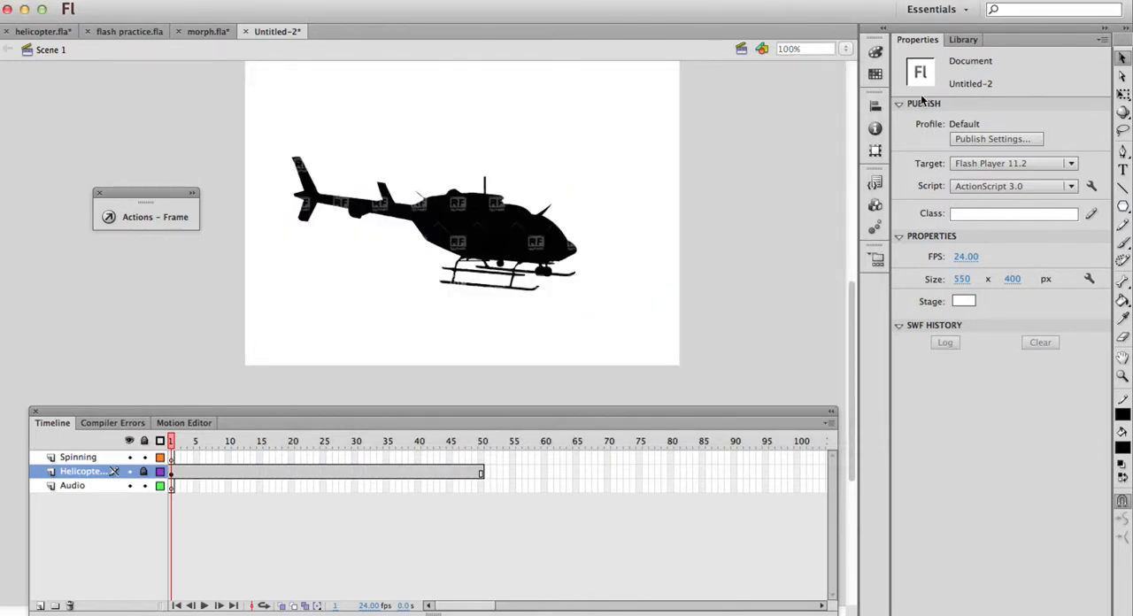
Place the helicopter-fly-over-01.mp3 sound from the library on frame 1 of the Audio layer
click(964, 39)
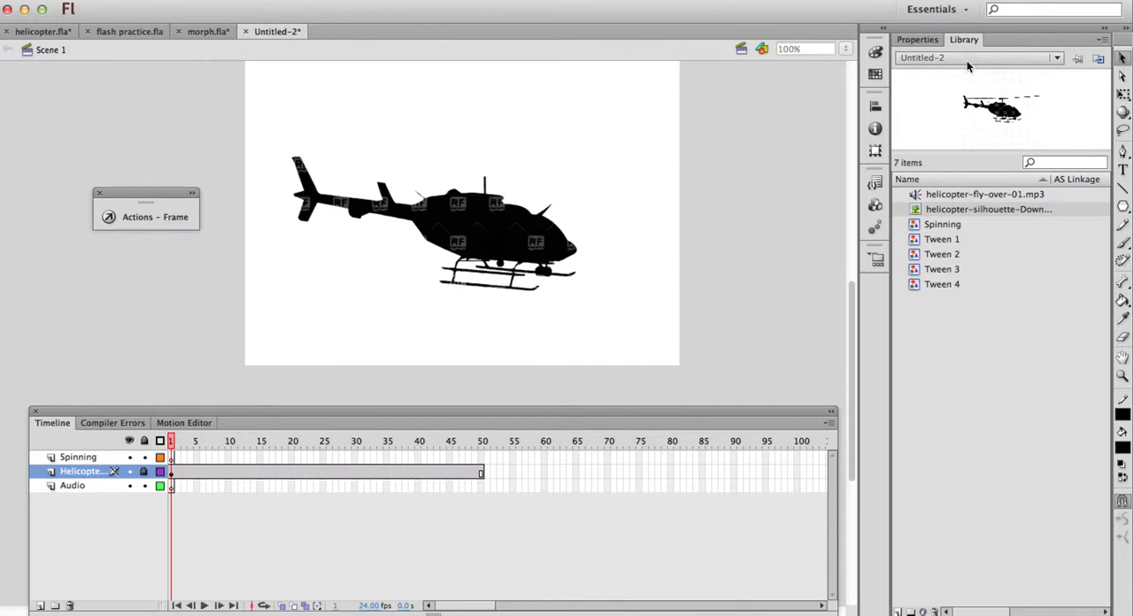
click(945, 200)
double_click(947, 198)
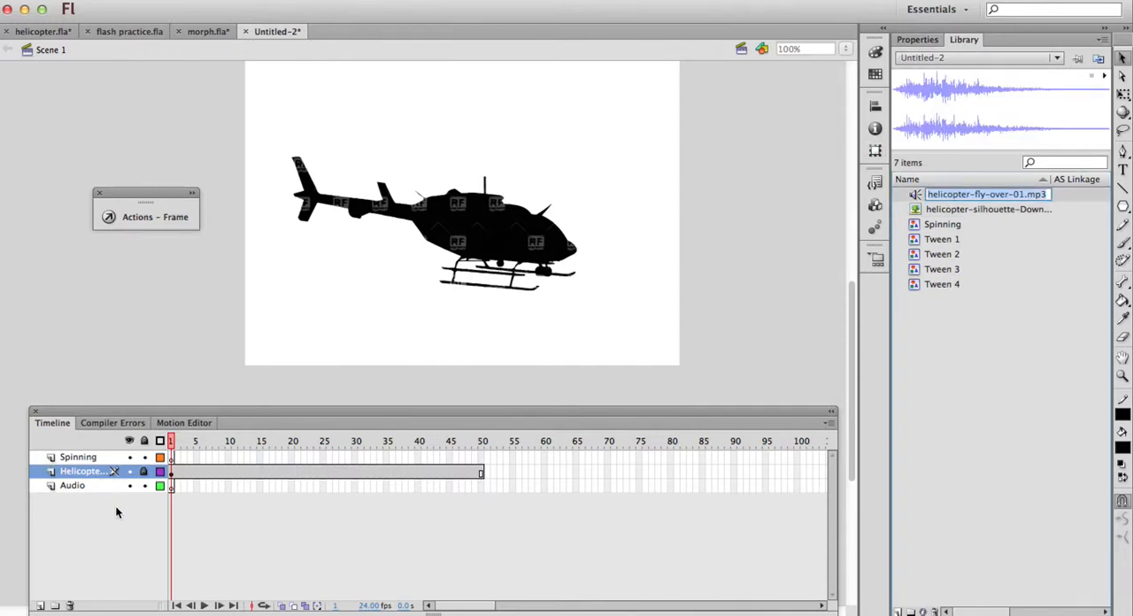
click(172, 488)
click(167, 487)
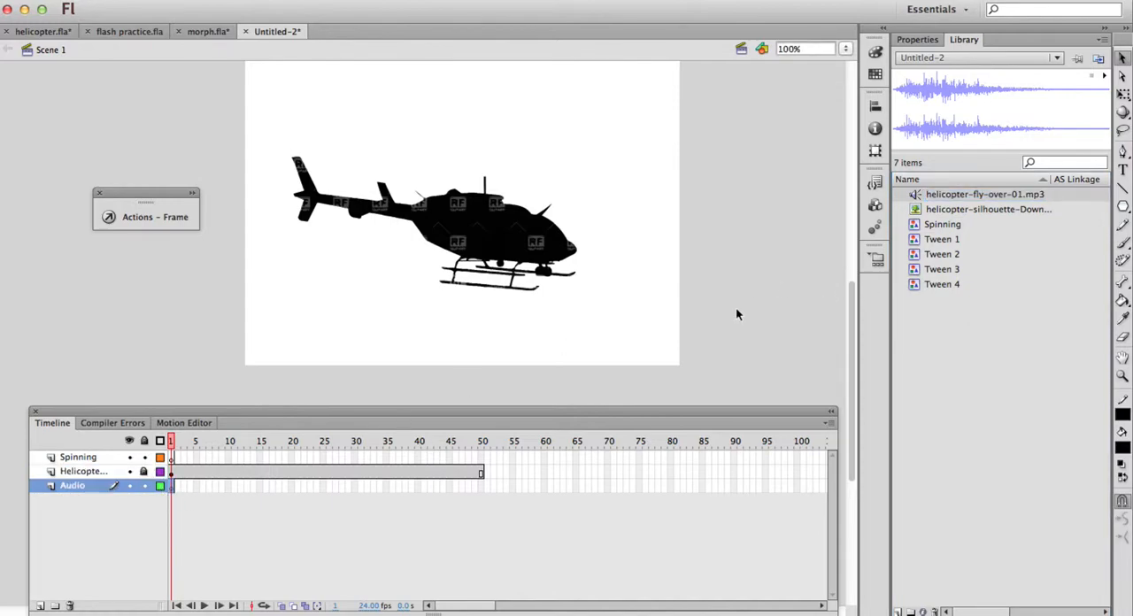
drag(951, 199, 175, 486)
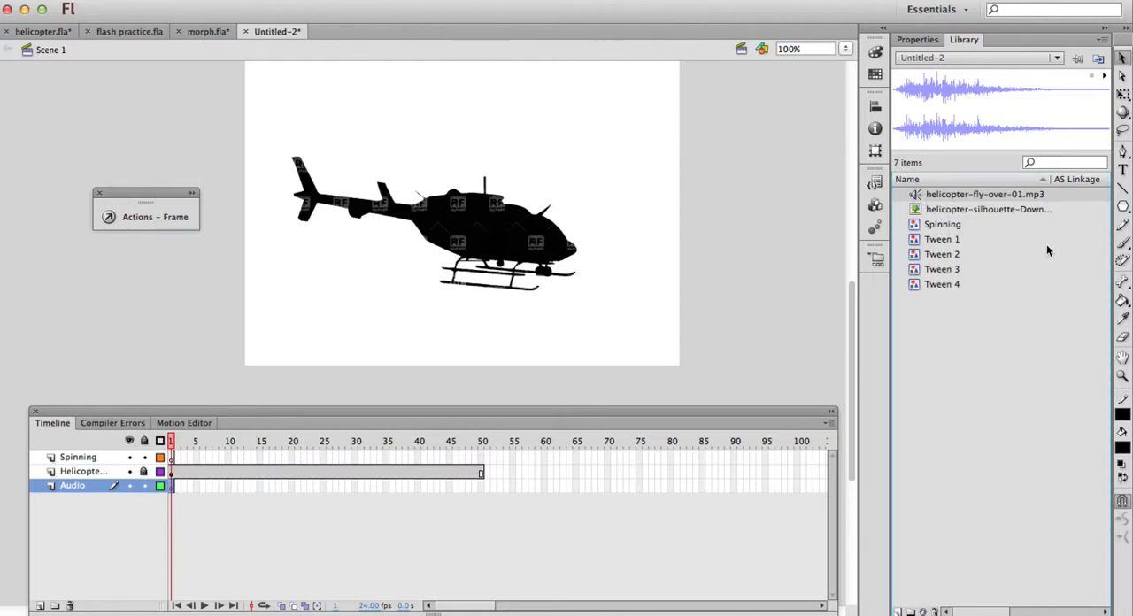
drag(968, 197, 658, 308)
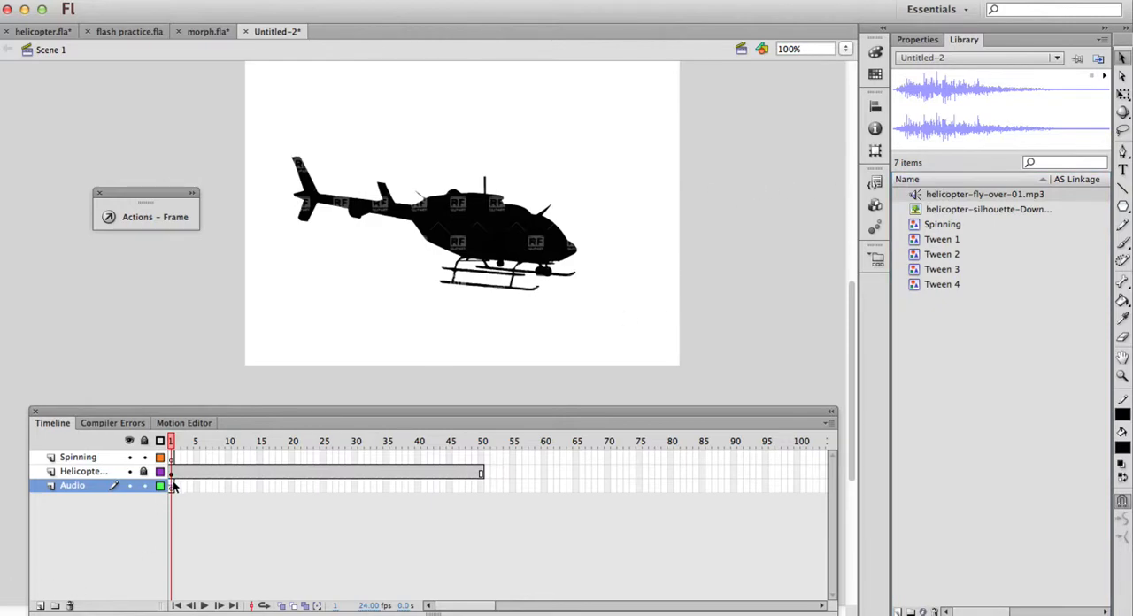
Extend the Audio layer to frame 50 by inserting a frame
click(481, 486)
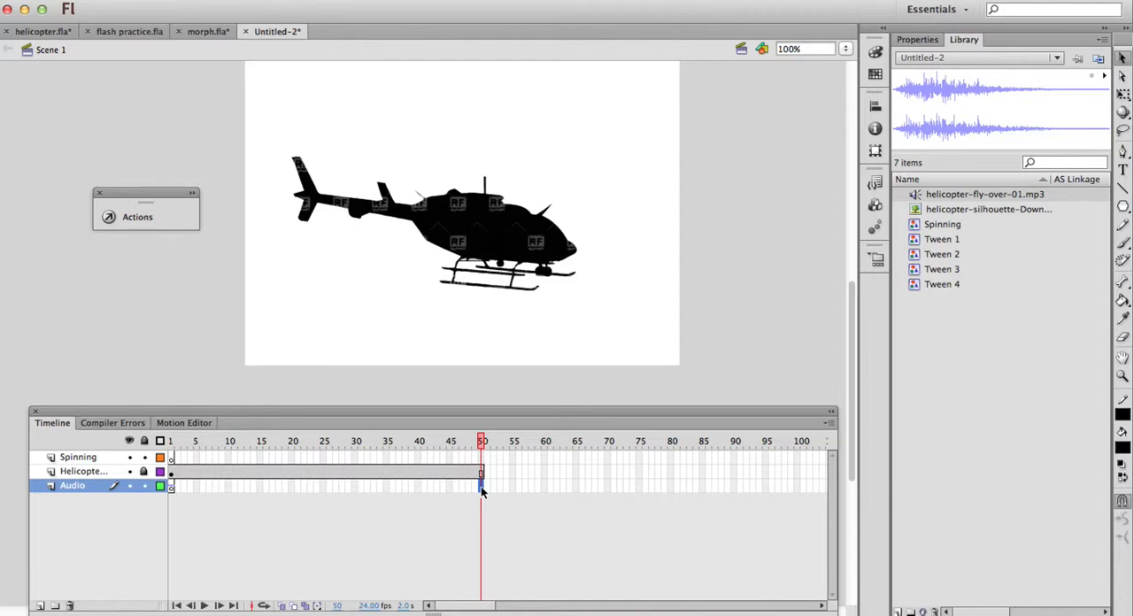
right_click(481, 486)
click(560, 282)
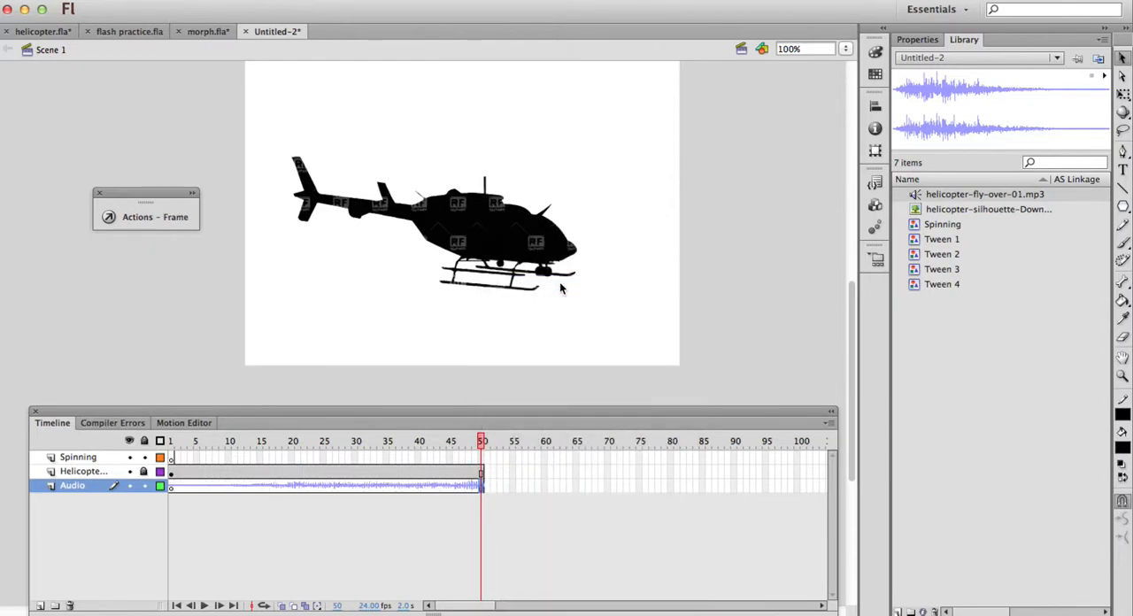
Return the playhead to frame 1 and play the timeline to listen to the helicopter sound
drag(481, 441, 132, 420)
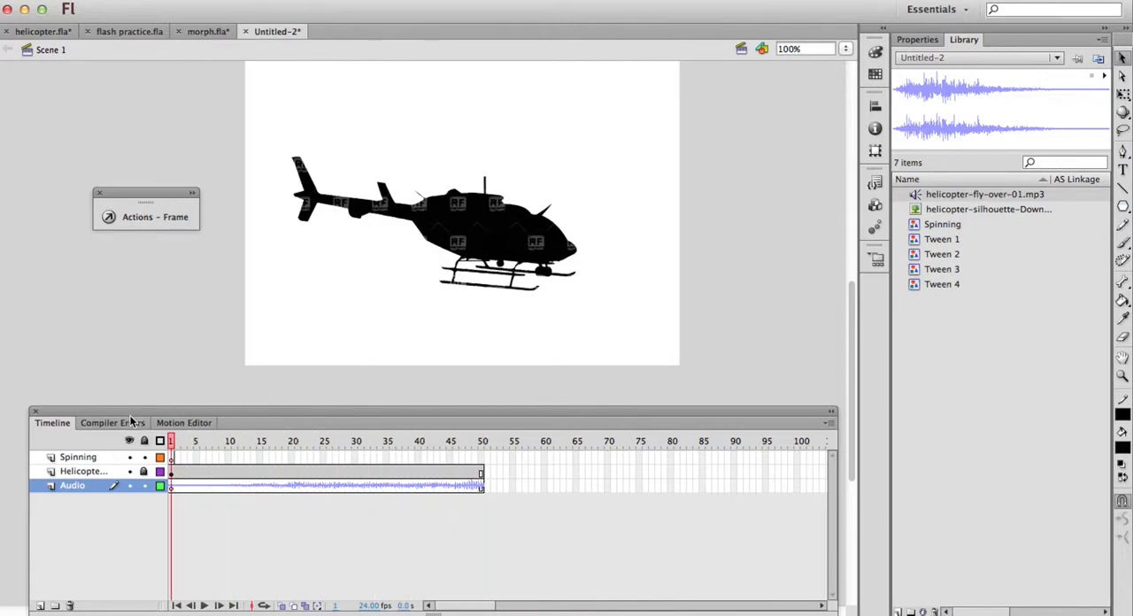
click(203, 605)
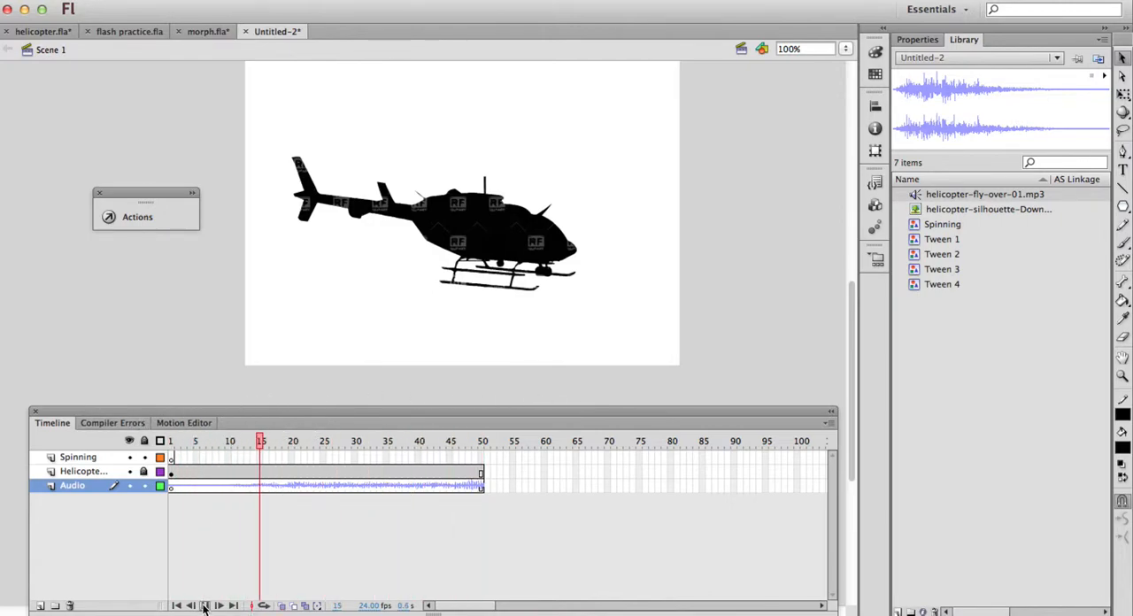
click(203, 605)
click(203, 606)
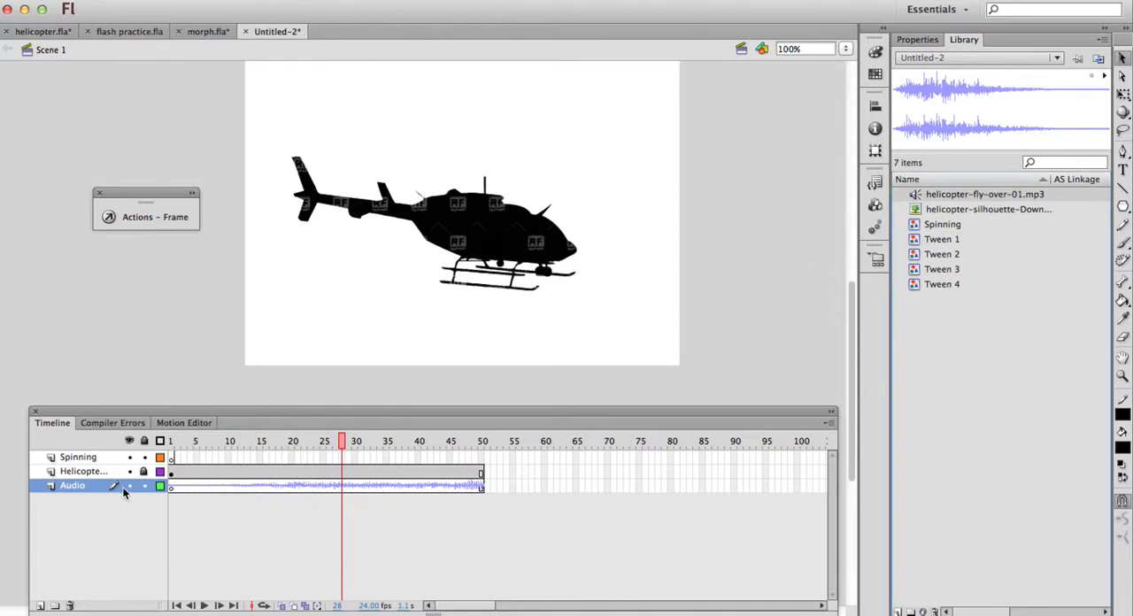
click(918, 40)
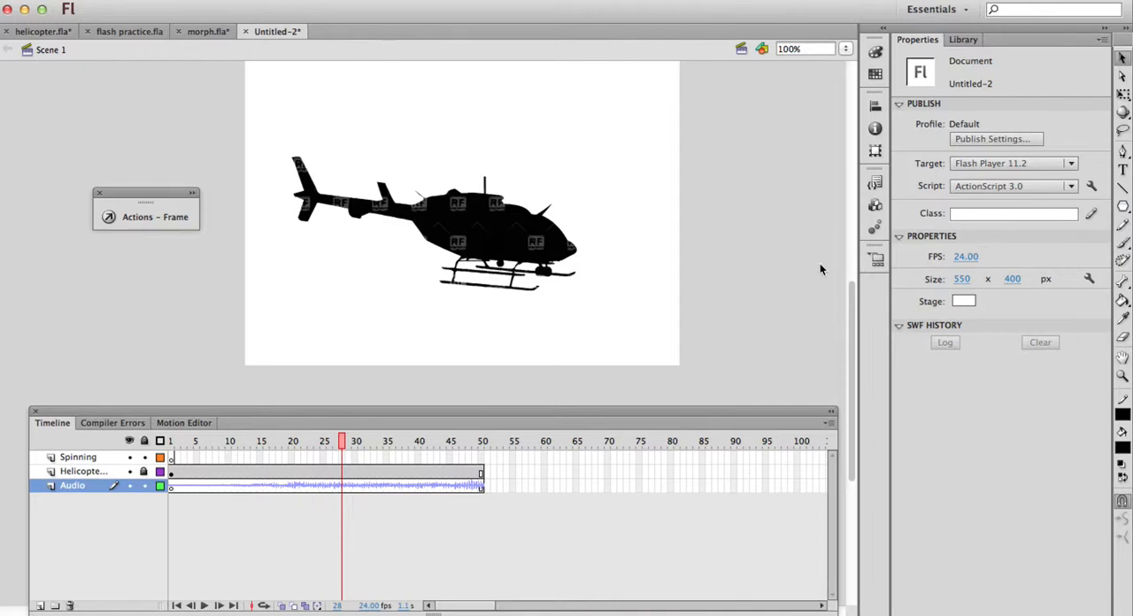
click(963, 39)
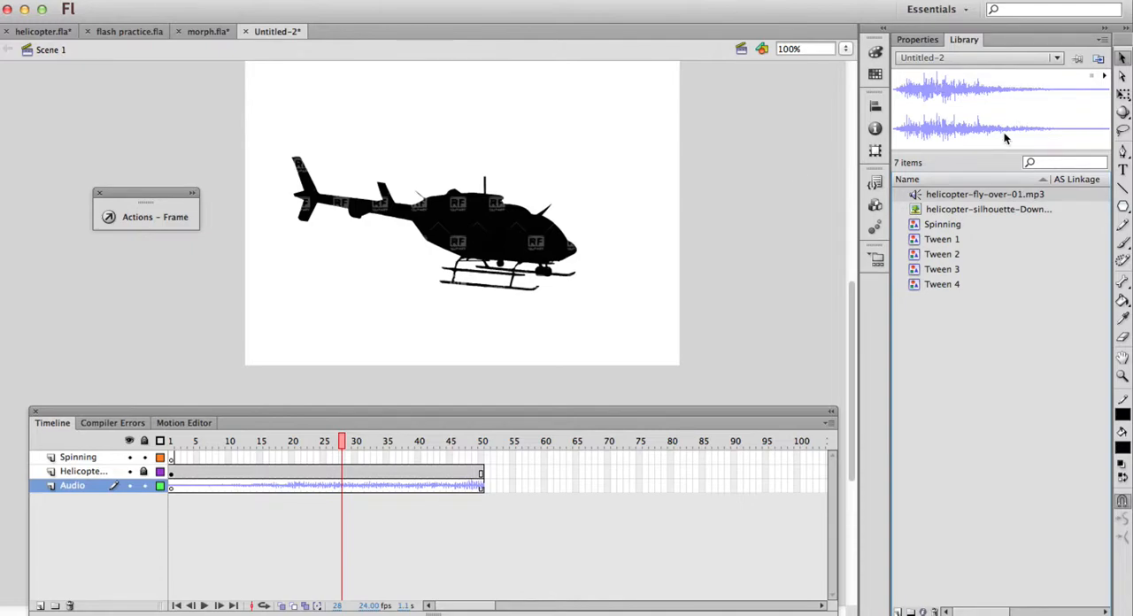
Lock the Audio layer, return the playhead to the start, and select frame 1 of the Spinning layer
click(144, 486)
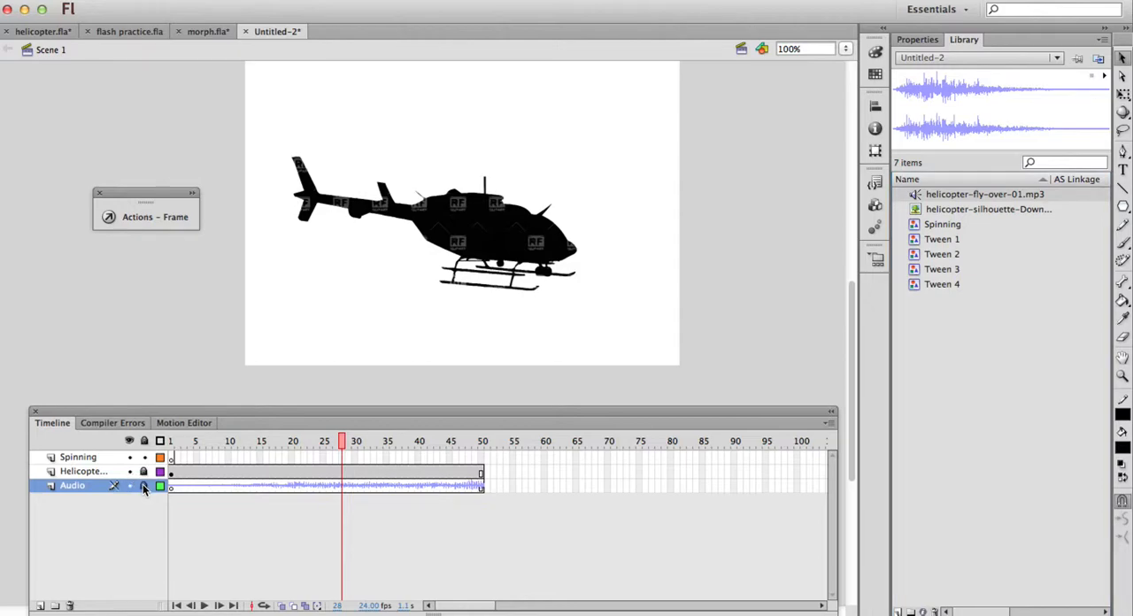
drag(339, 441, 150, 440)
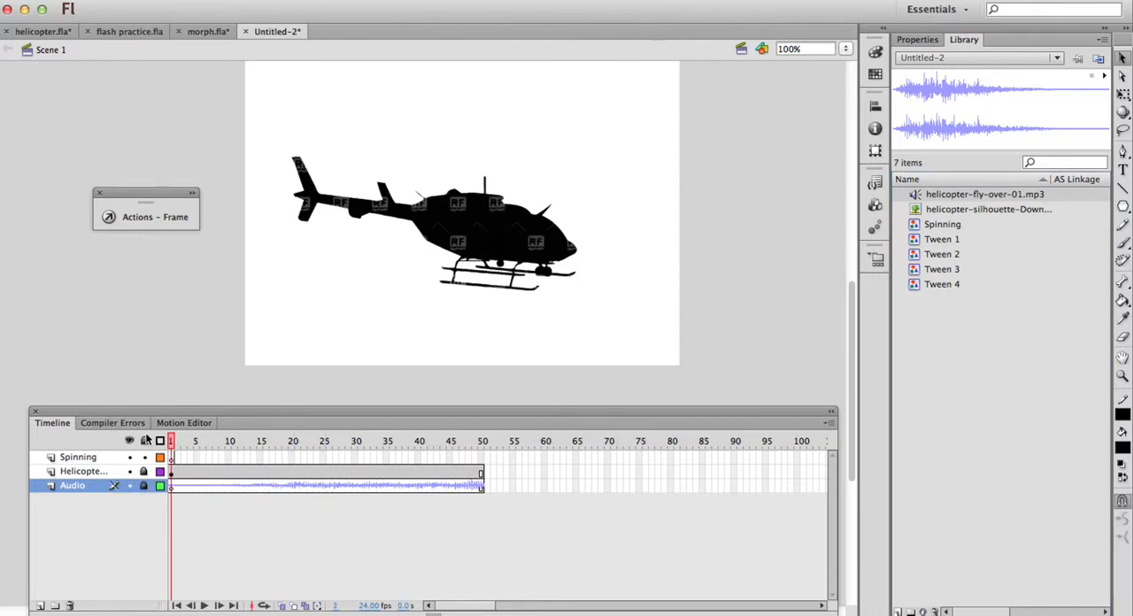
click(174, 457)
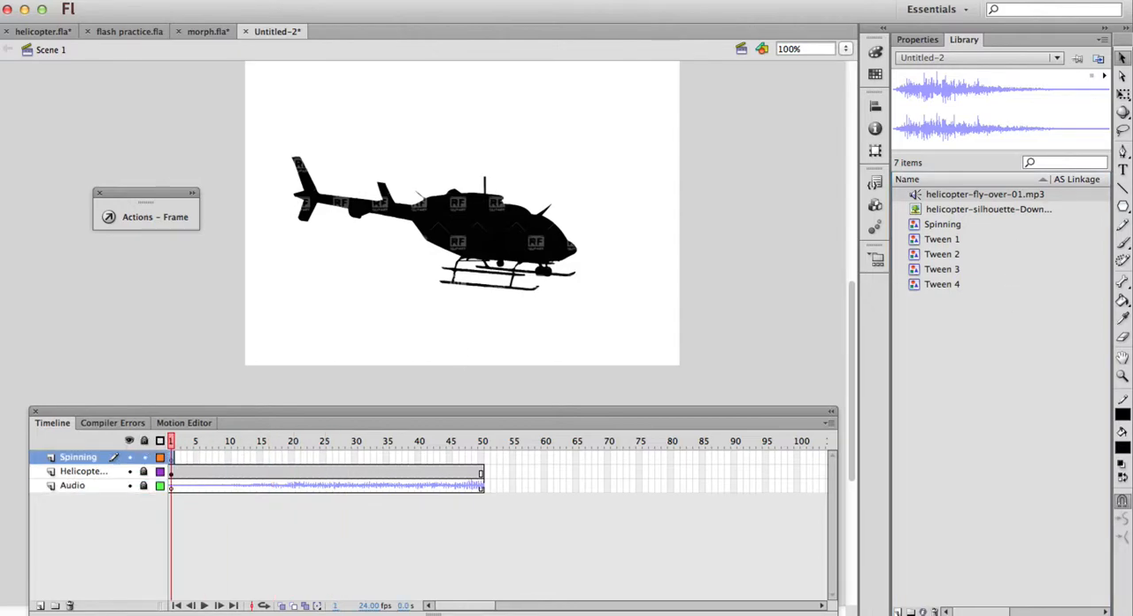
Draw a slightly slanted solid black rotor line about 280 px wide above the helicopter, using the Line tool with a 13.30 stroke
click(1123, 190)
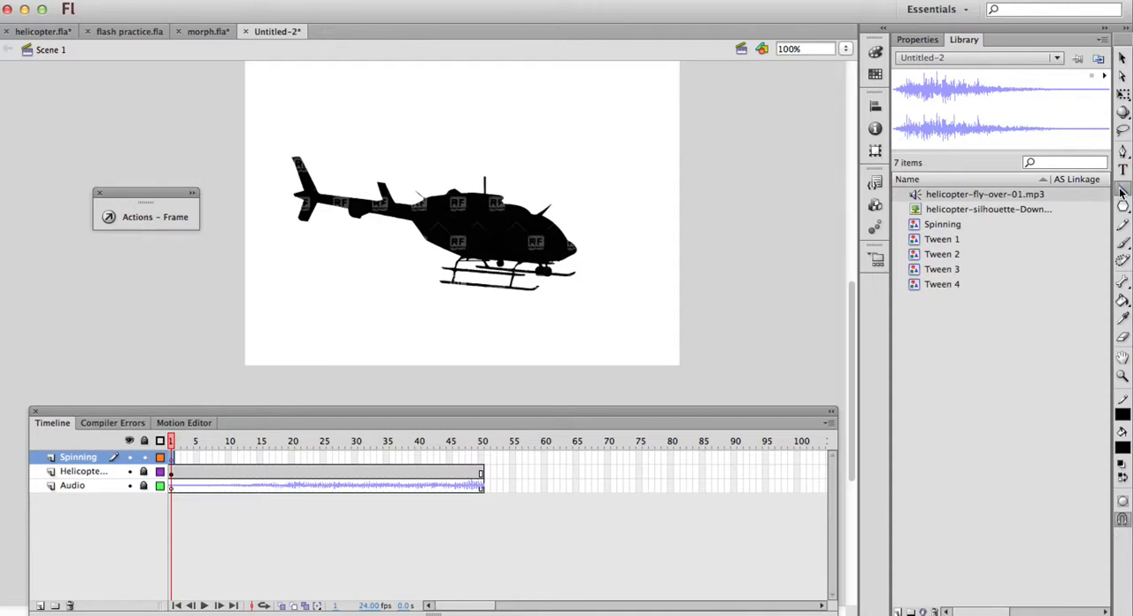
click(920, 40)
drag(958, 149, 963, 151)
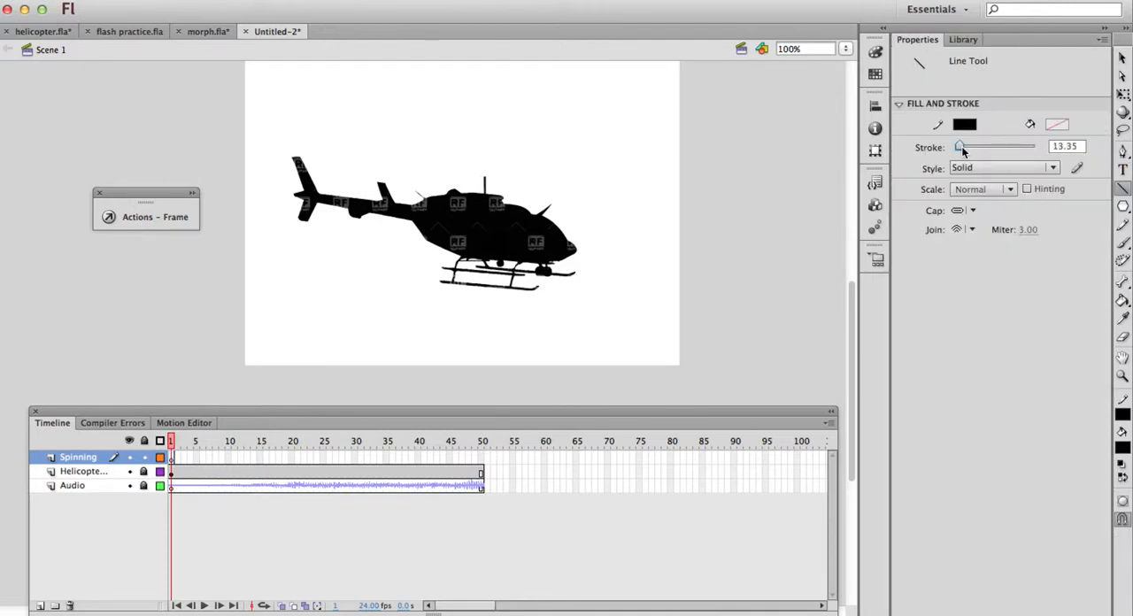
click(1004, 164)
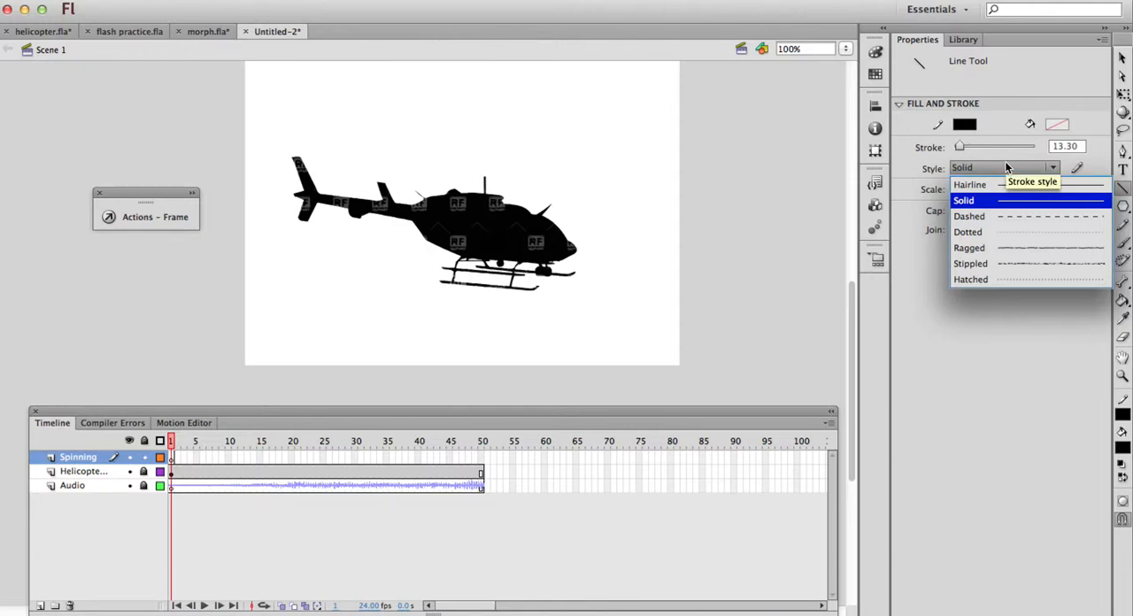
click(899, 186)
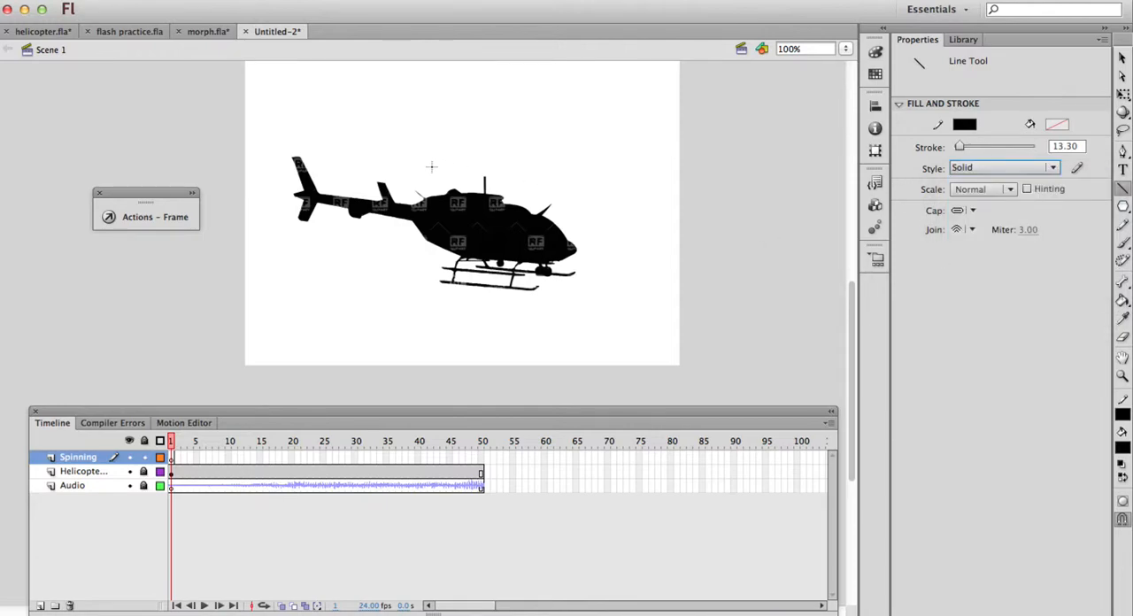
mouse_move(380, 156)
mouse_down()
mouse_move(622, 174)
mouse_move(601, 172)
mouse_up()
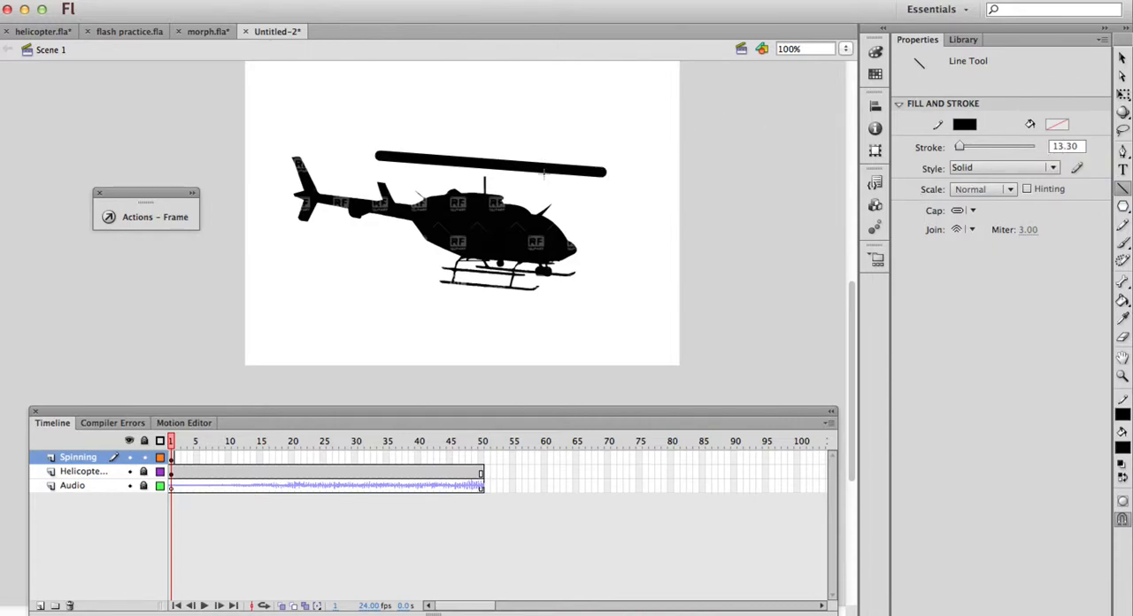
Thin the rotor line's stroke to 4.45 and centre the line on top of the helicopter's mast at X 164.75, Y 149.95
click(1121, 57)
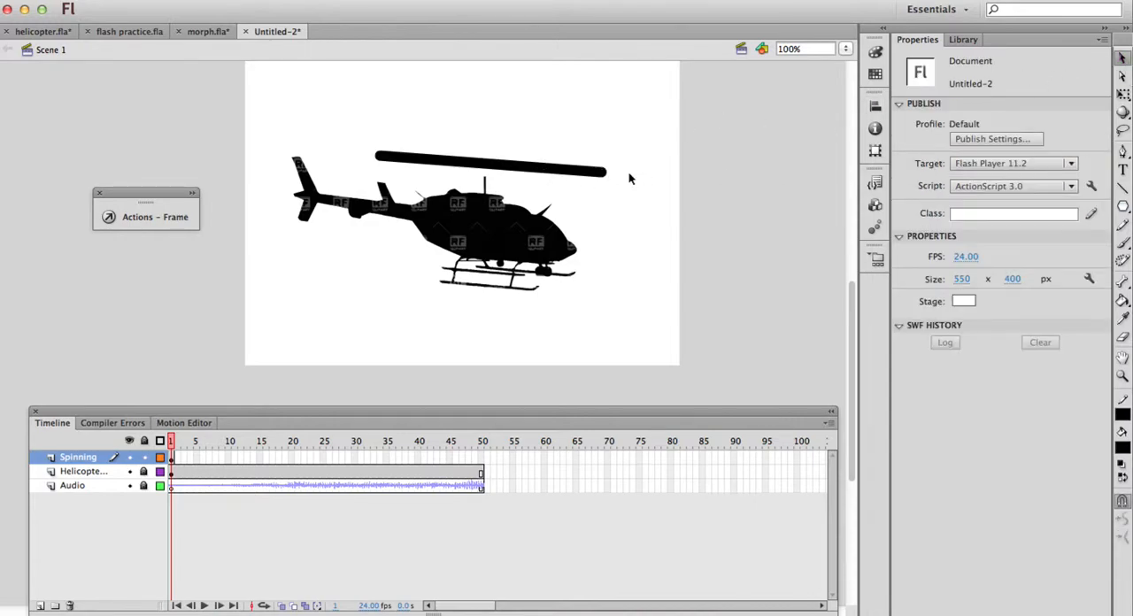
click(574, 171)
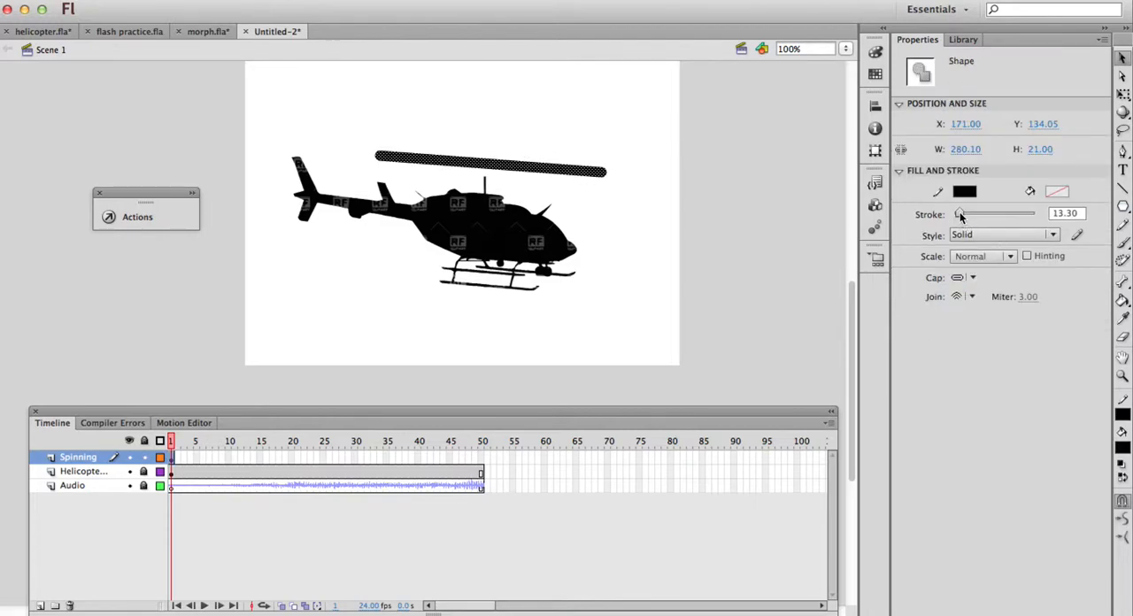
drag(960, 216, 956, 216)
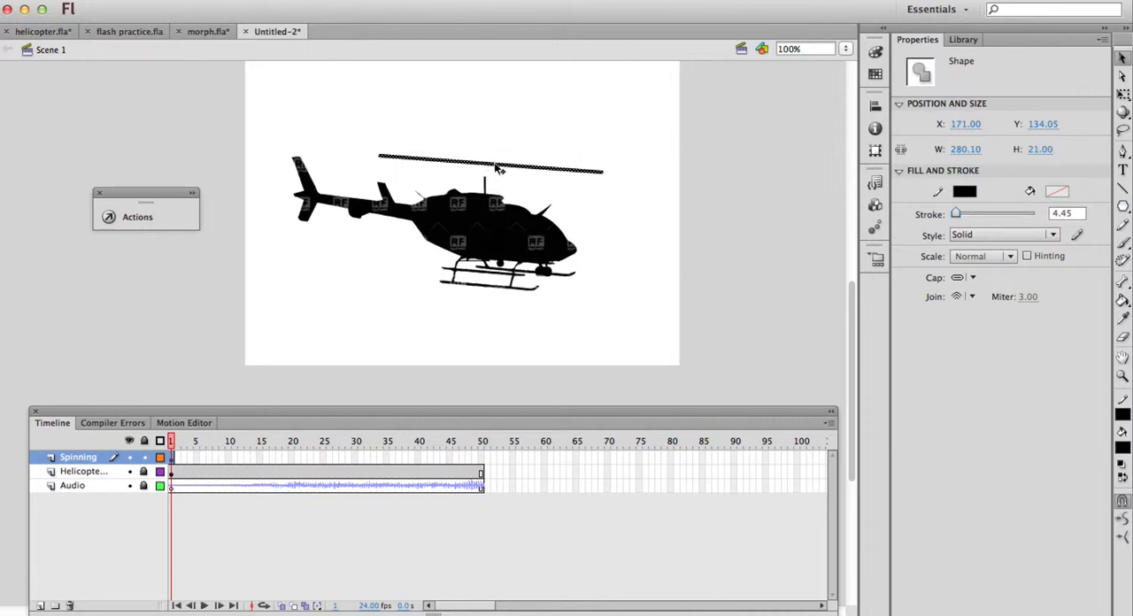
mouse_move(496, 172)
mouse_down()
mouse_move(488, 187)
mouse_move(491, 135)
mouse_move(455, 126)
mouse_move(498, 162)
mouse_move(497, 184)
mouse_up()
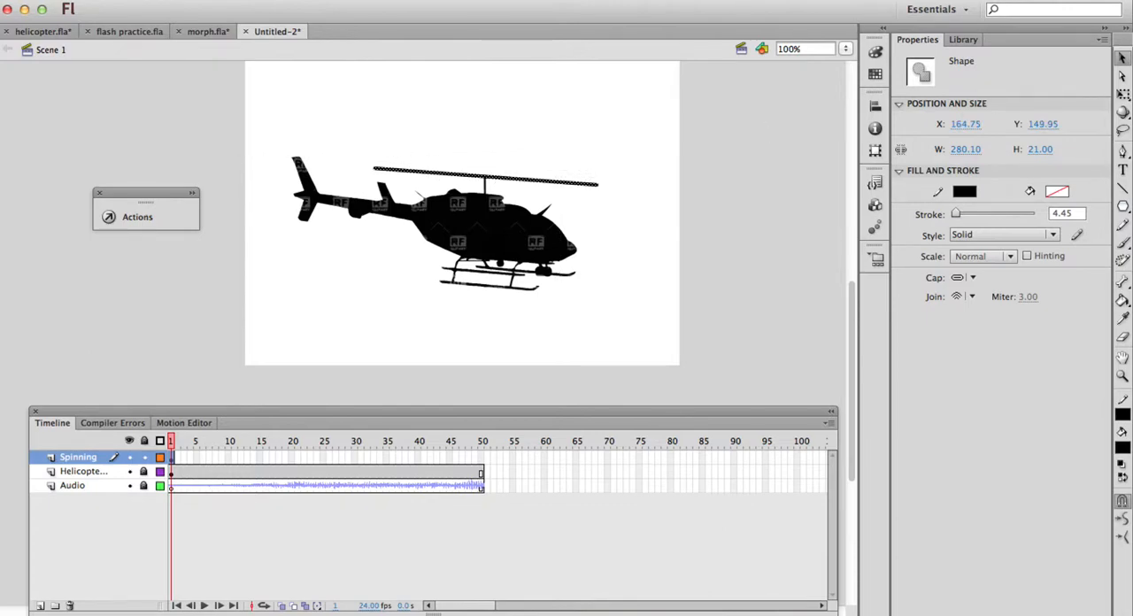
click(1122, 94)
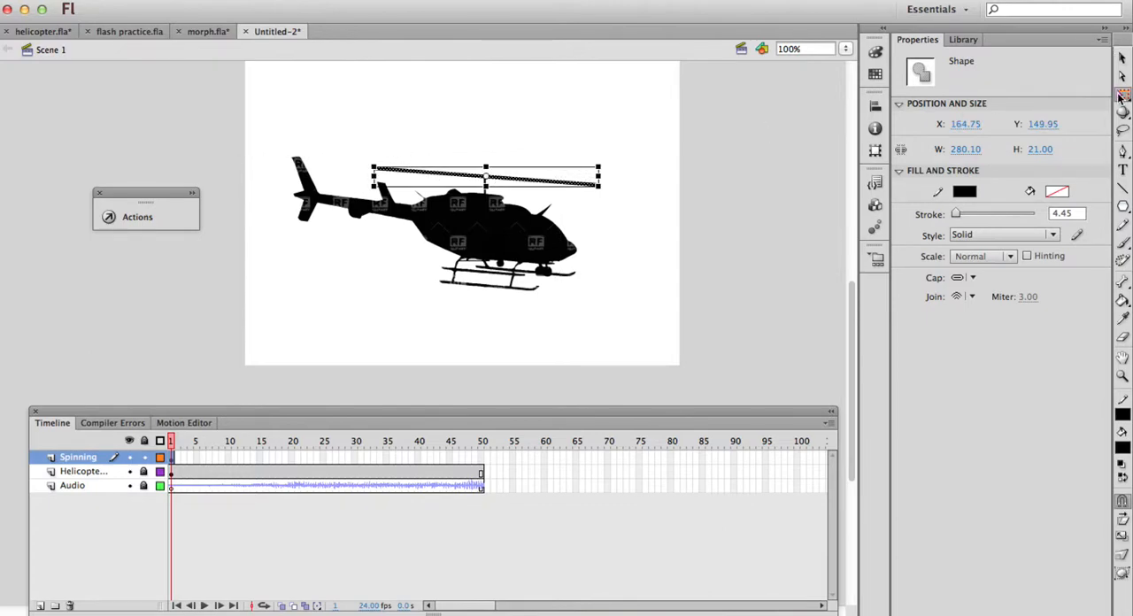
mouse_move(485, 181)
mouse_down()
mouse_move(538, 182)
mouse_move(486, 178)
mouse_up()
click(1124, 56)
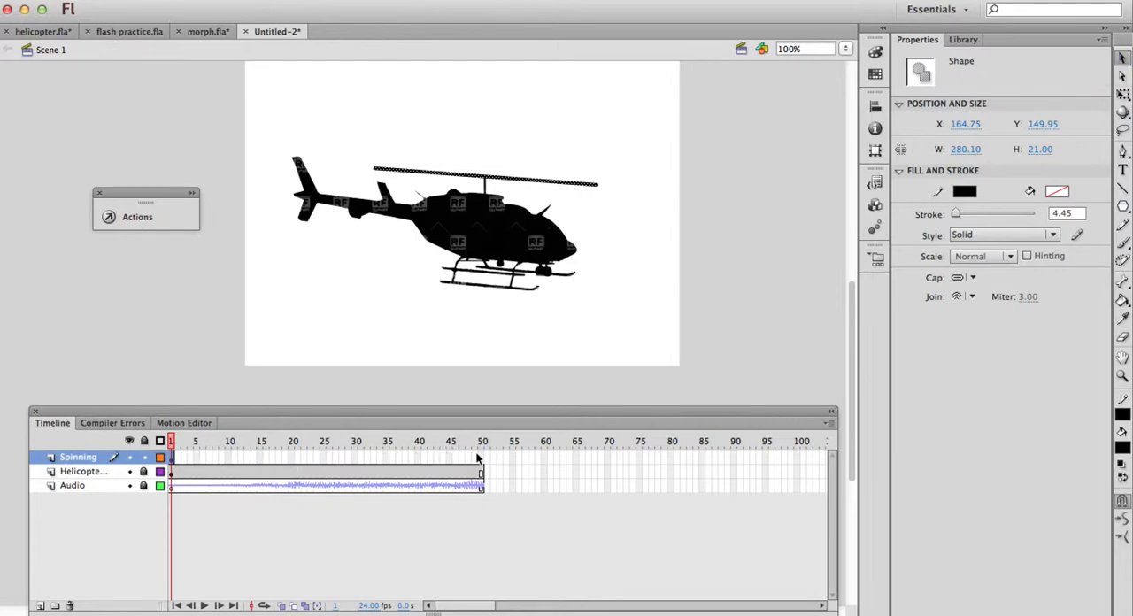
Examine the rotor symbol's frame-by-frame animation in helicopter.fla, then return to the Untitled-2 document
click(60, 31)
double_click(553, 193)
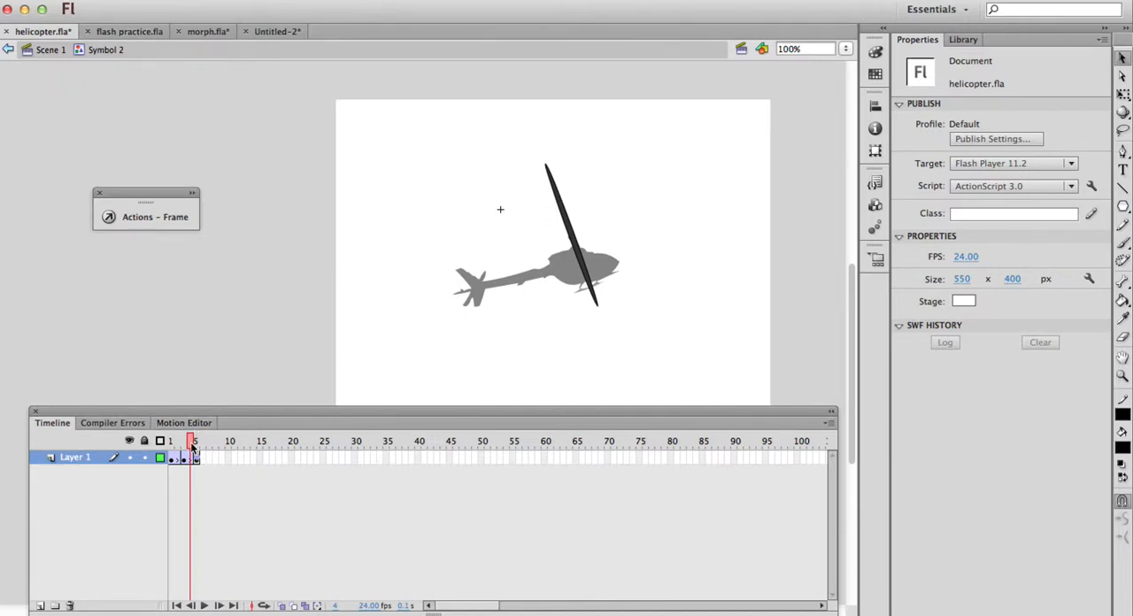
drag(189, 441, 272, 439)
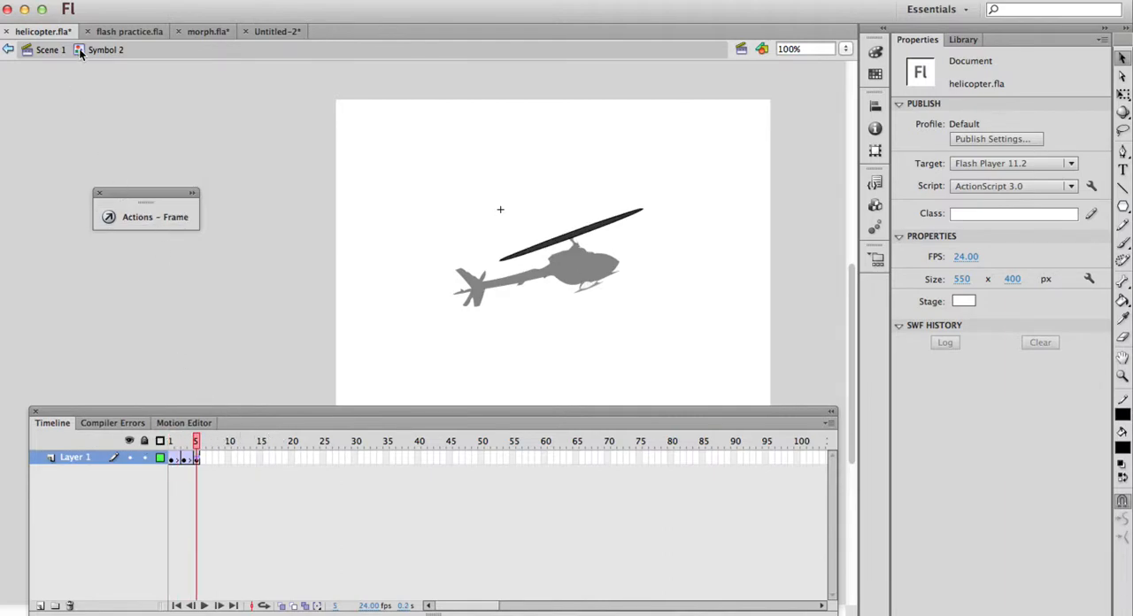
click(277, 32)
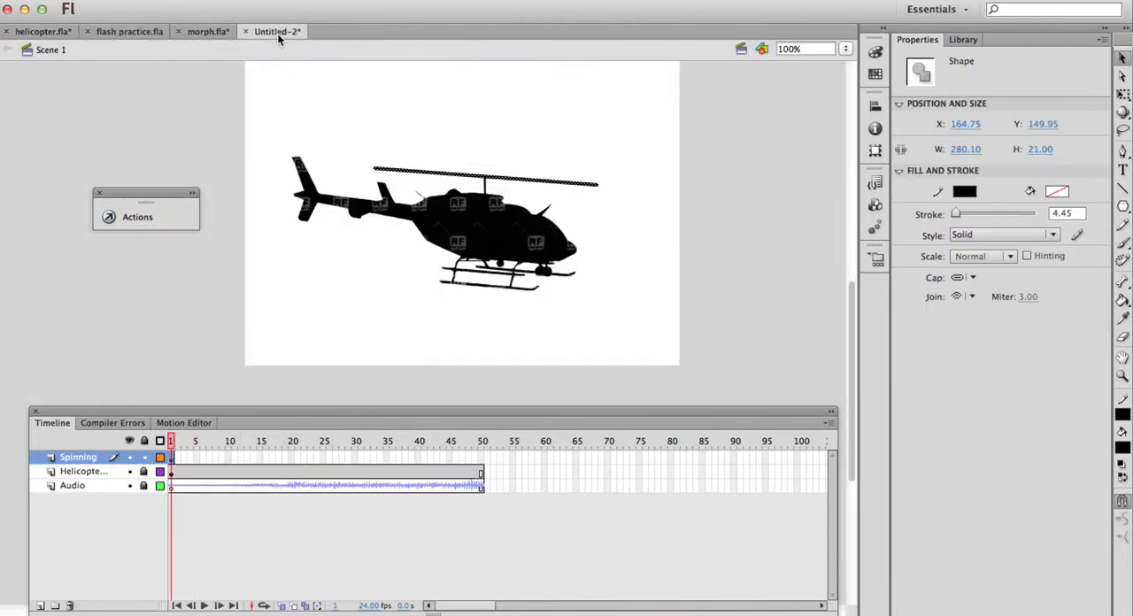
Convert the rotor line to a Graphic symbol named spinning1
right_click(529, 183)
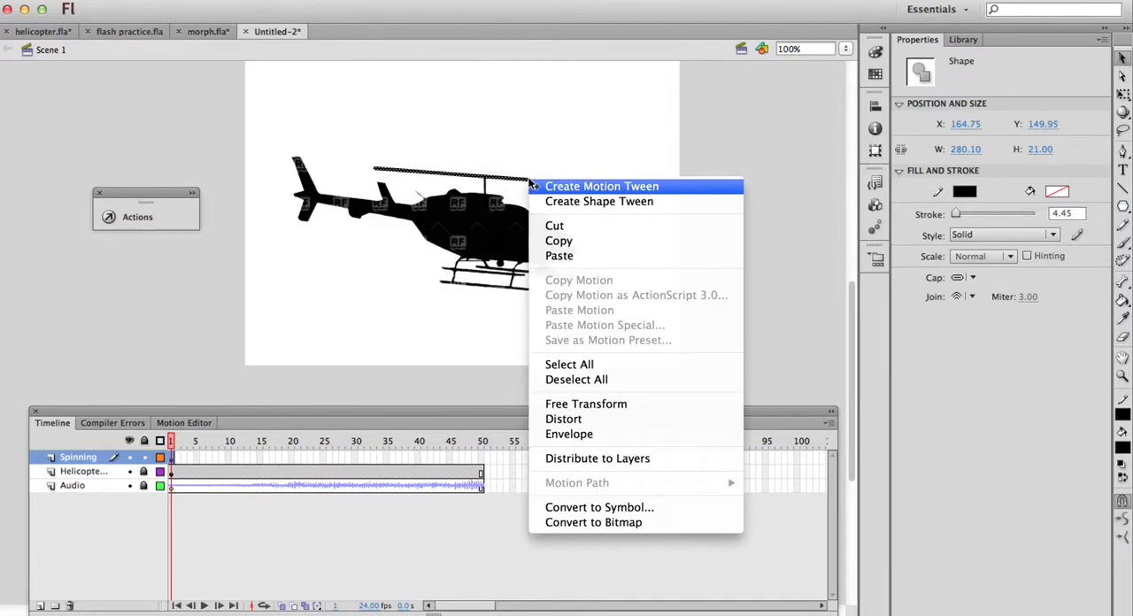
click(631, 508)
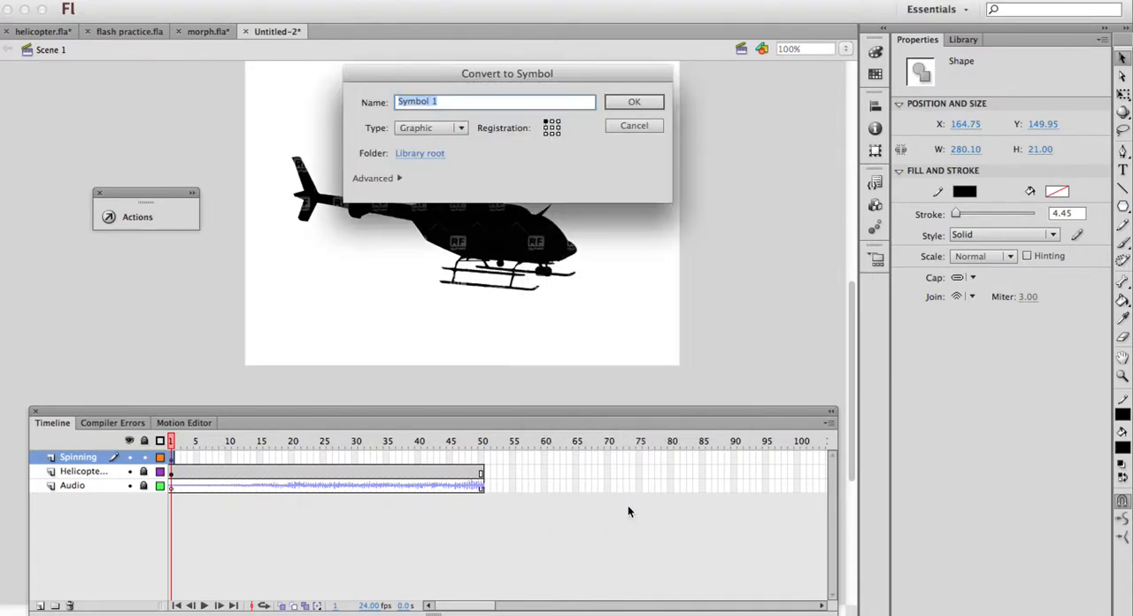
text(sp)
click(636, 100)
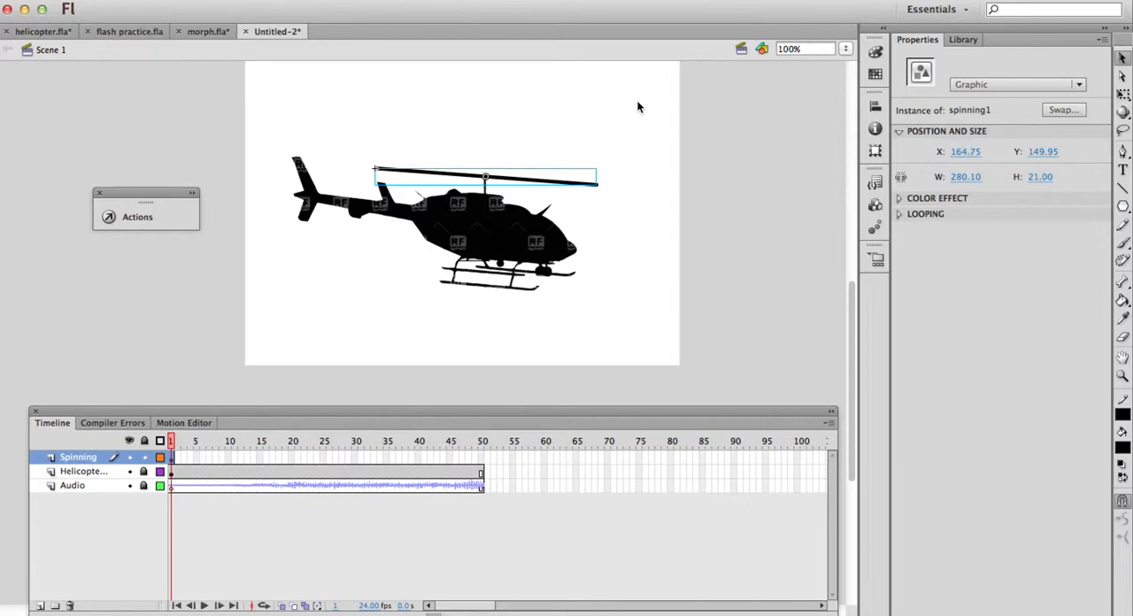
Open the spinning1 symbol for editing and rename its layer to spinning
double_click(498, 182)
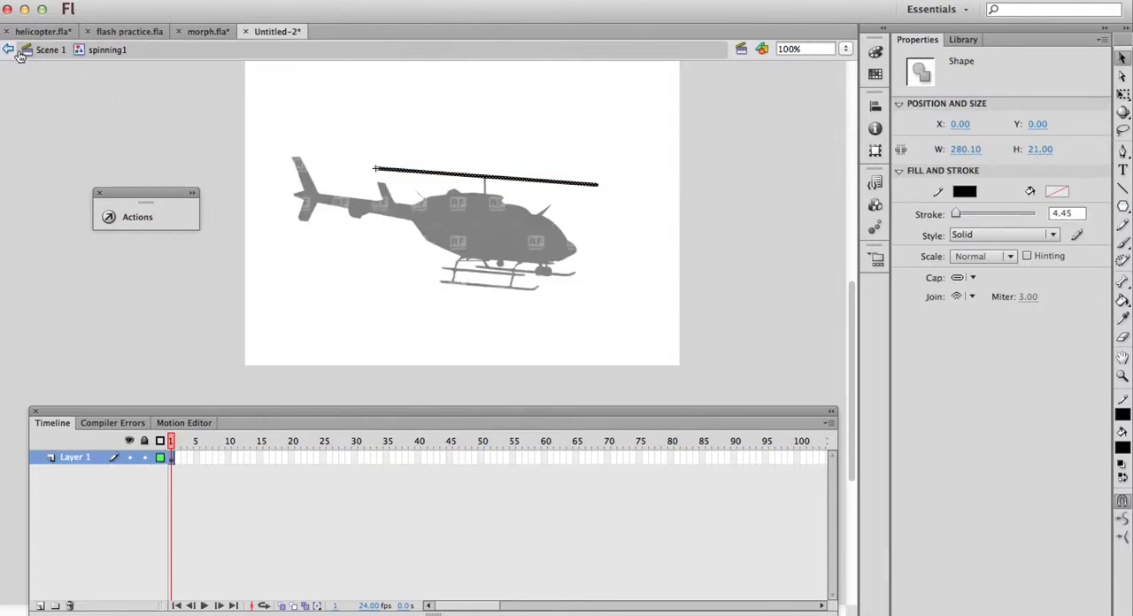
click(0, 115)
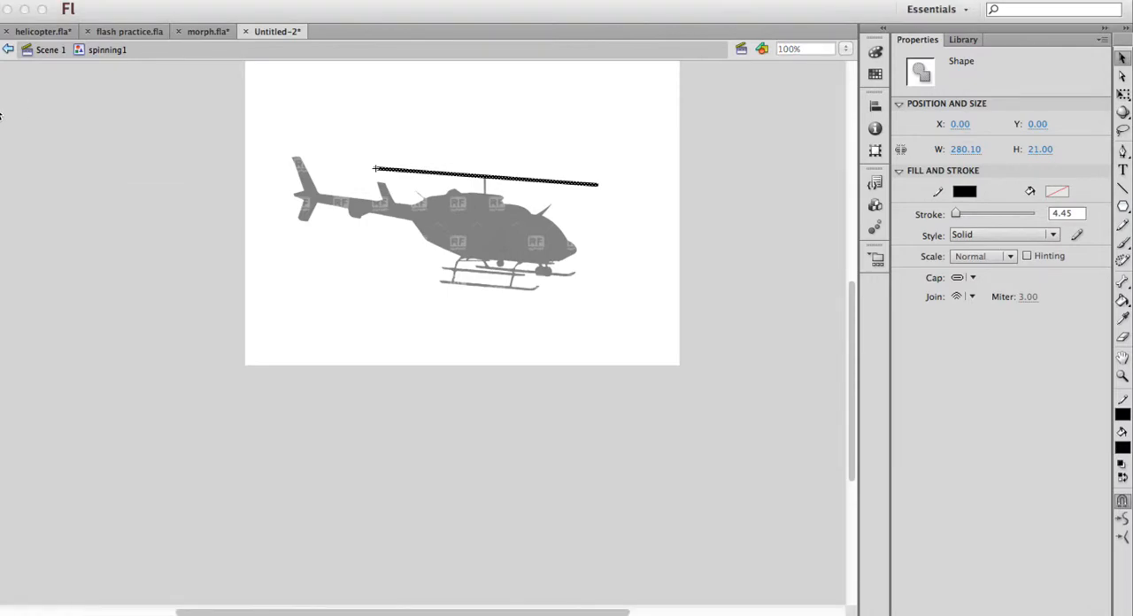
click(173, 81)
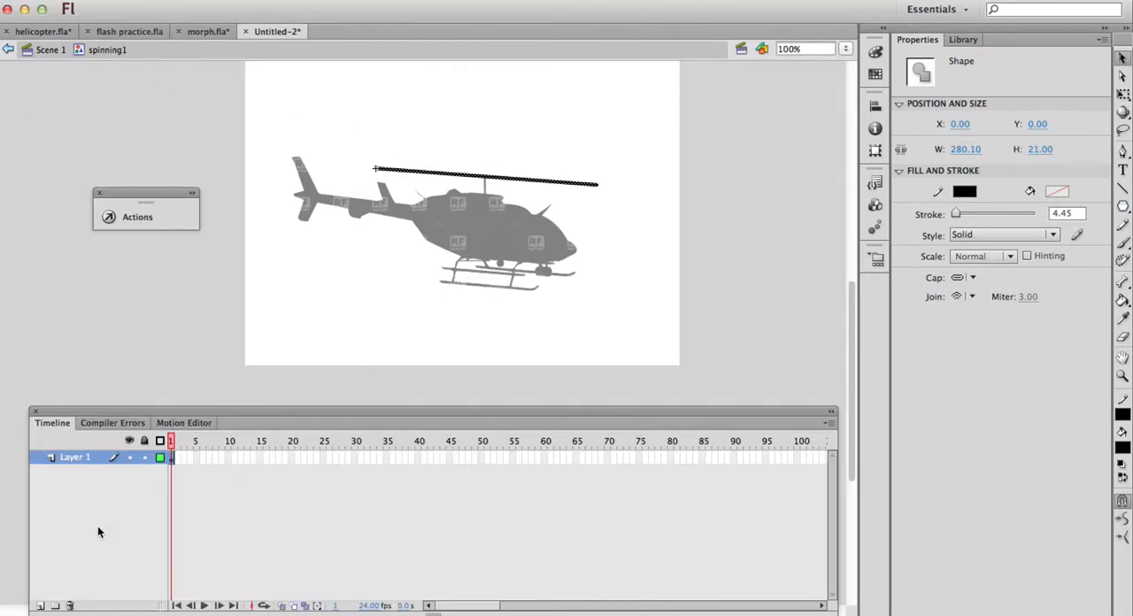
double_click(82, 455)
text(spinnin)
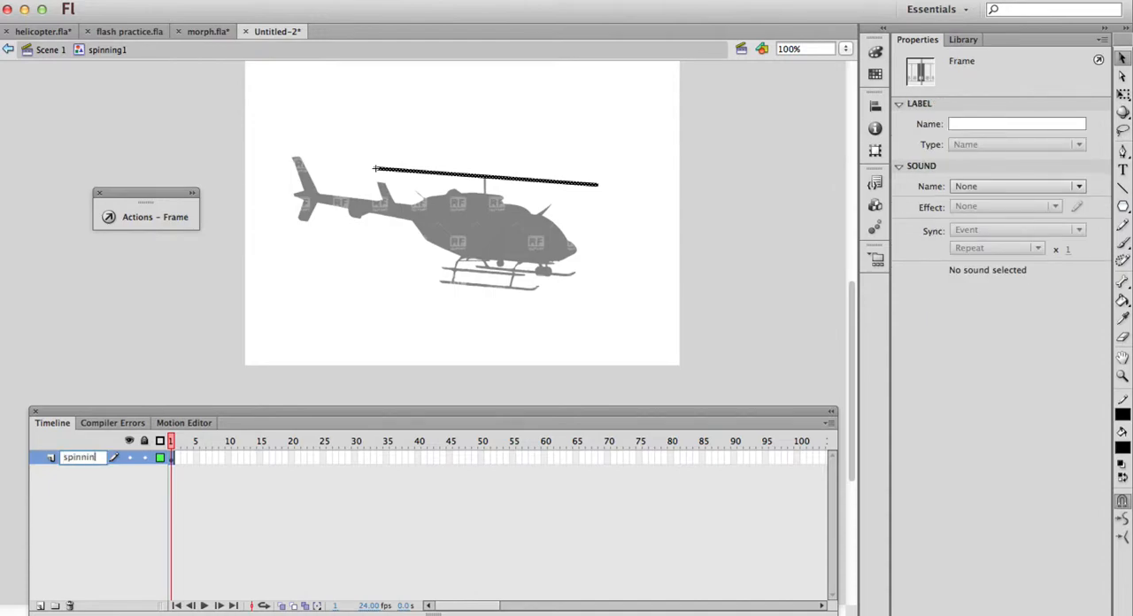
text(g)
Insert a keyframe at frame 3 of the spinning layer and rotate the rotor line there to vertical
click(183, 457)
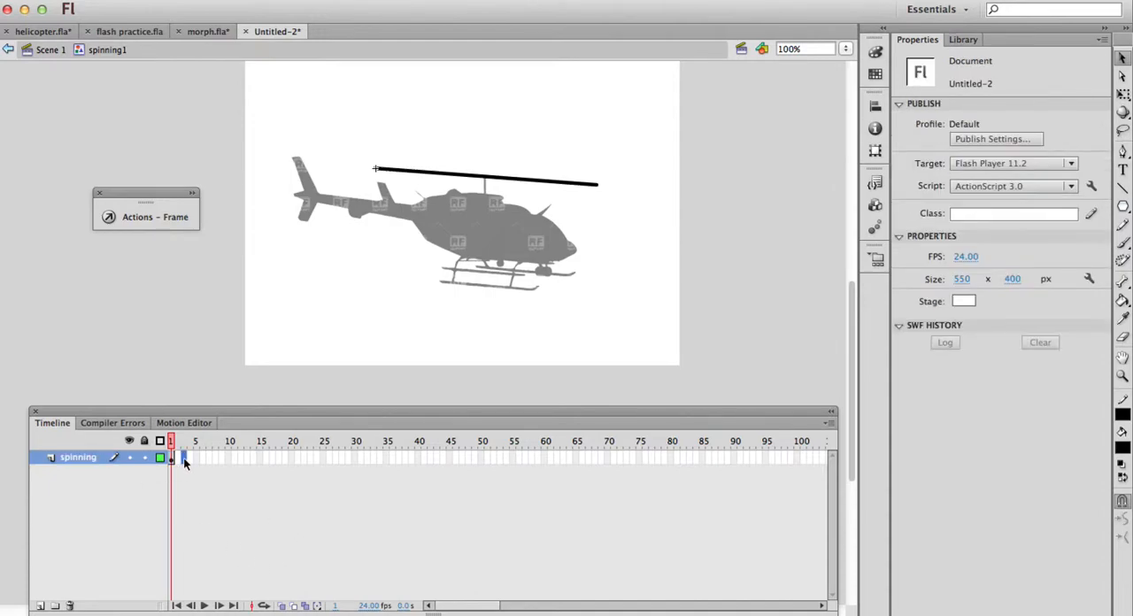
right_click(184, 457)
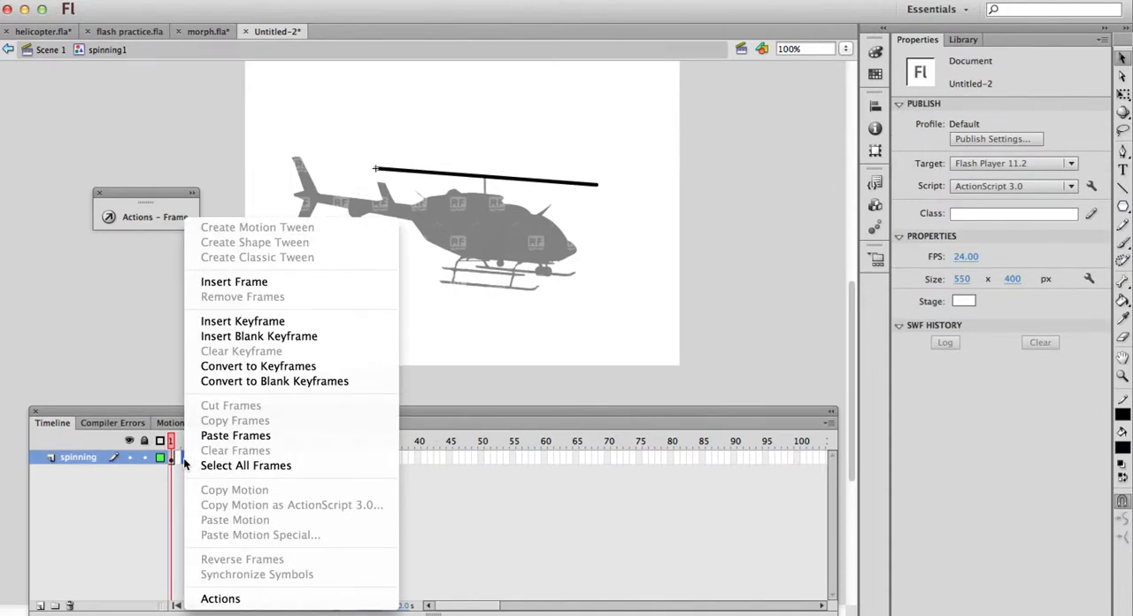
click(246, 322)
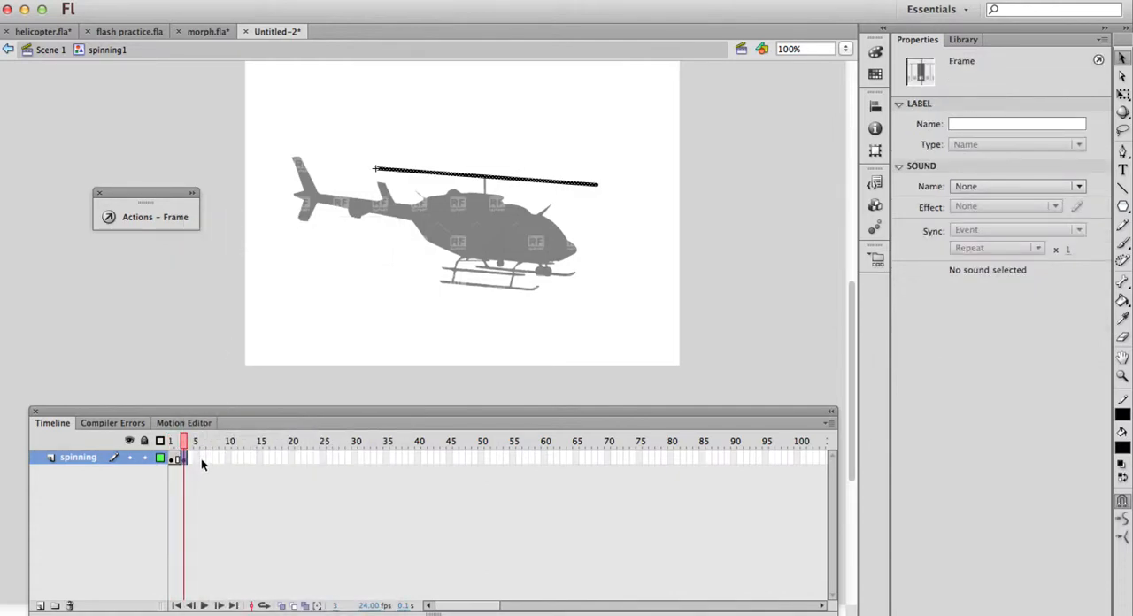
click(1122, 93)
drag(613, 183, 497, 60)
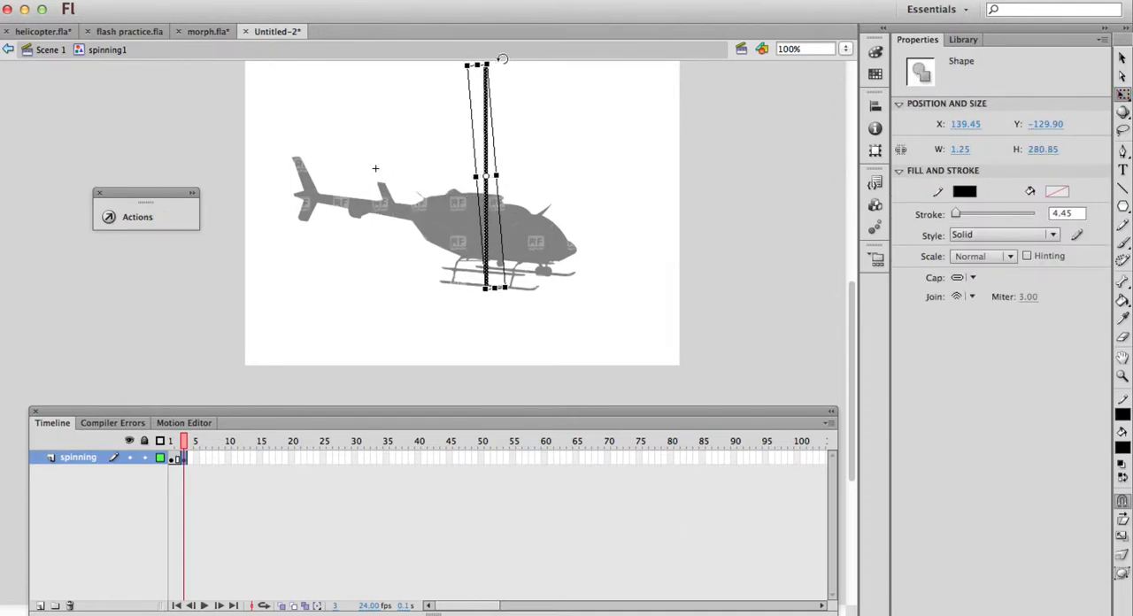
Copy frame 1 of the spinning layer, insert a keyframe at frame 5, and compare the rotor at frames 1 and 5
click(173, 459)
right_click(172, 460)
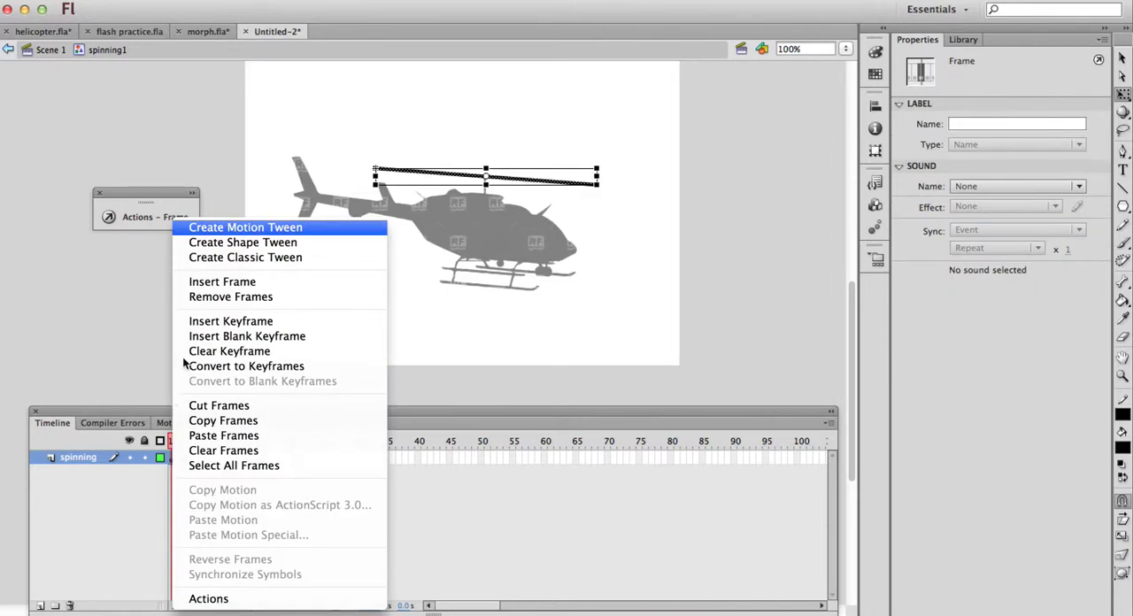
click(210, 421)
click(198, 457)
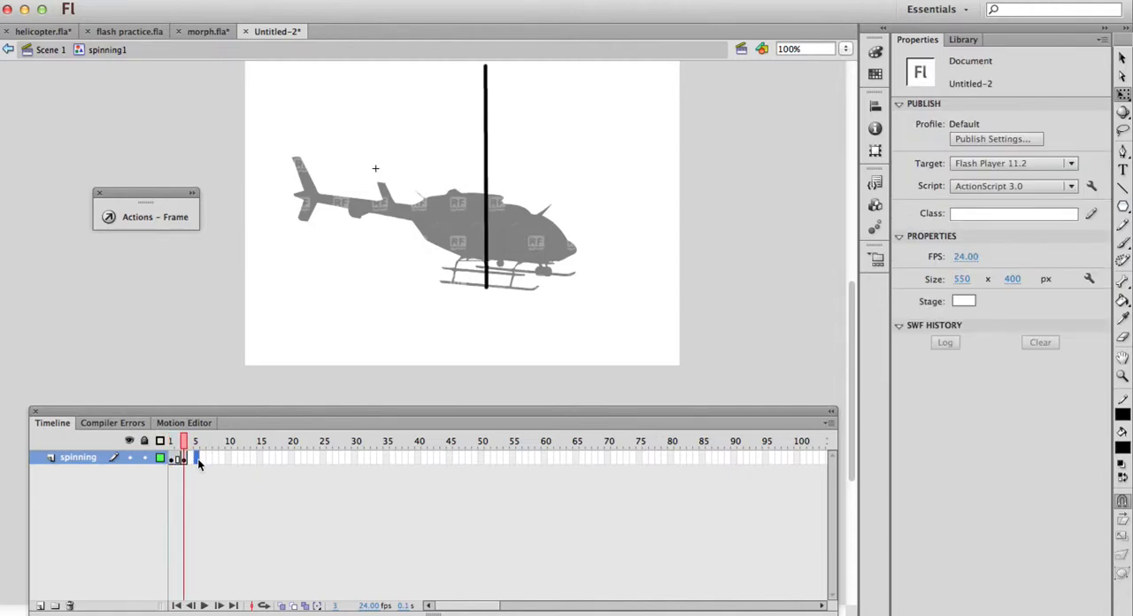
right_click(197, 459)
click(262, 321)
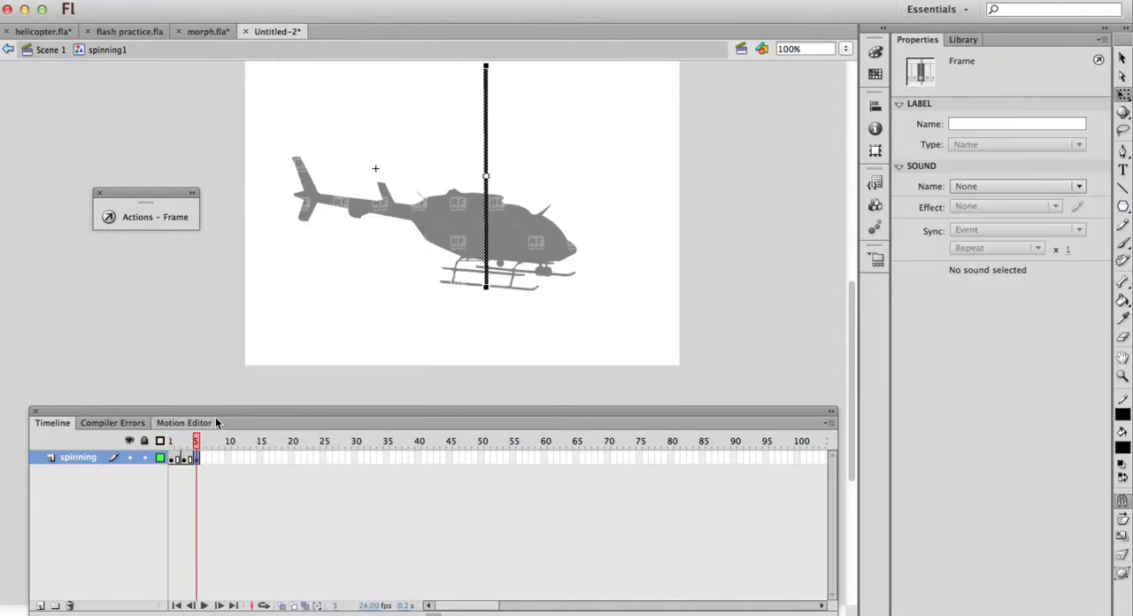
click(171, 441)
click(195, 441)
click(171, 440)
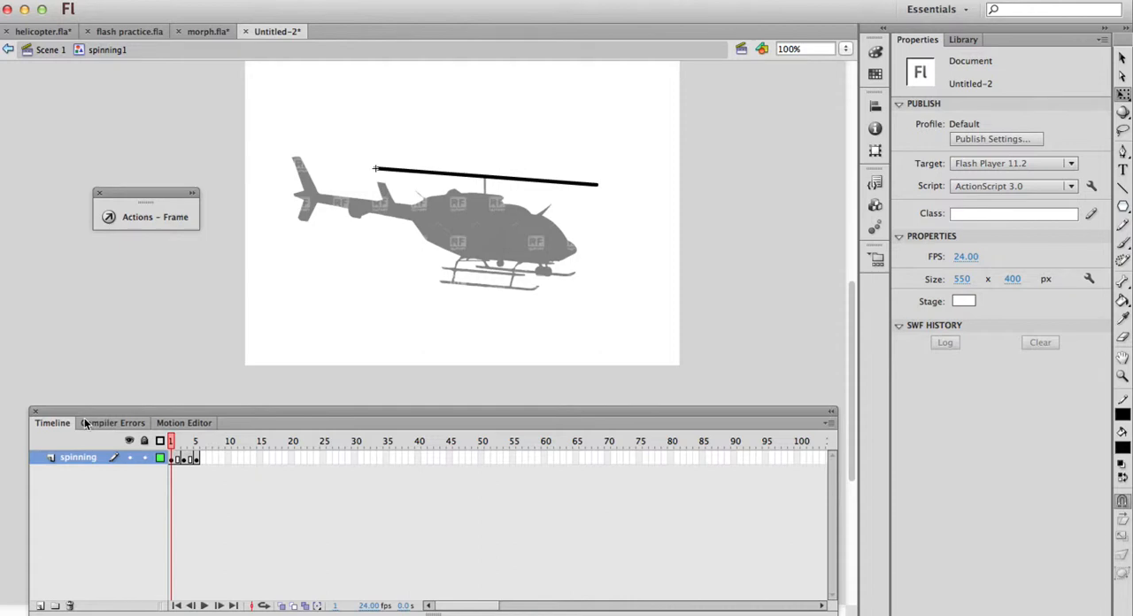
Apply a classic tween across frames 1 to 5 of the spinning layer and scrub through the rotor motion
click(196, 457)
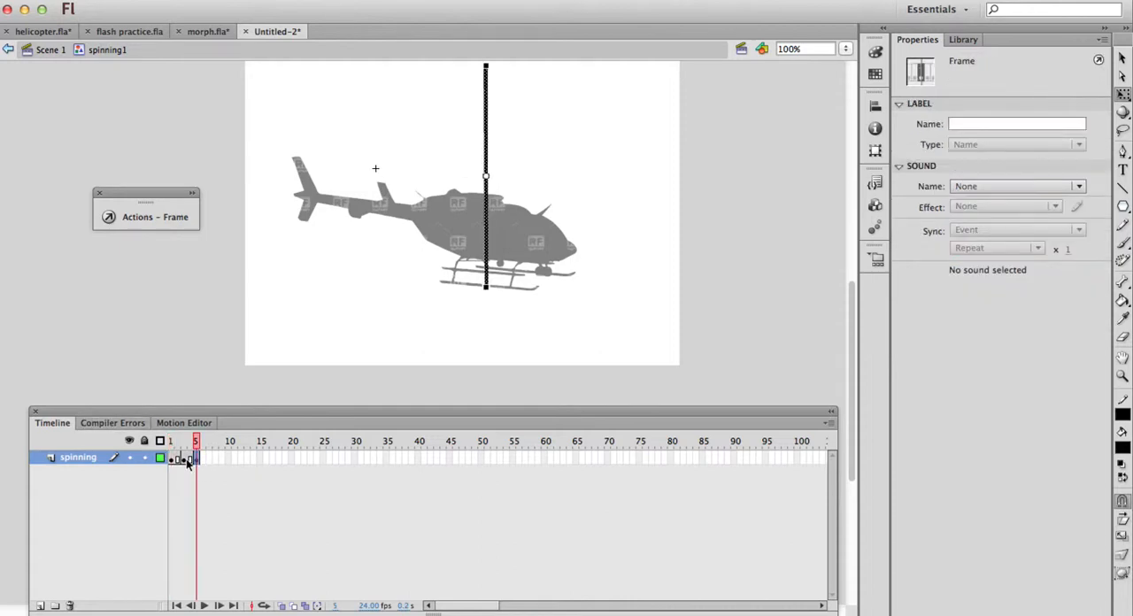
shift+click(177, 457)
click(173, 458)
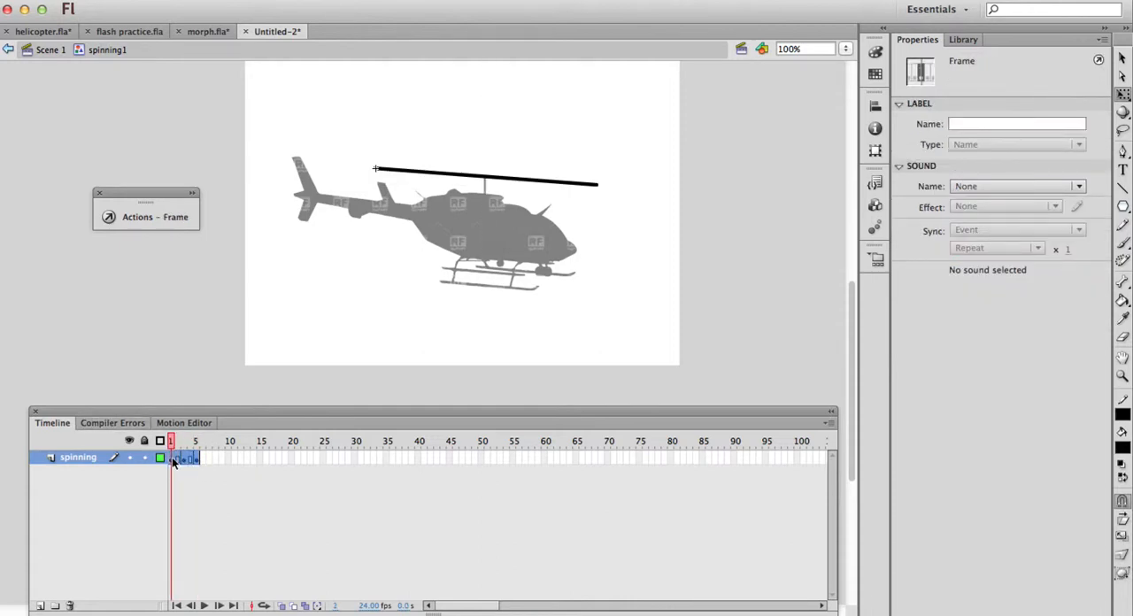
right_click(175, 460)
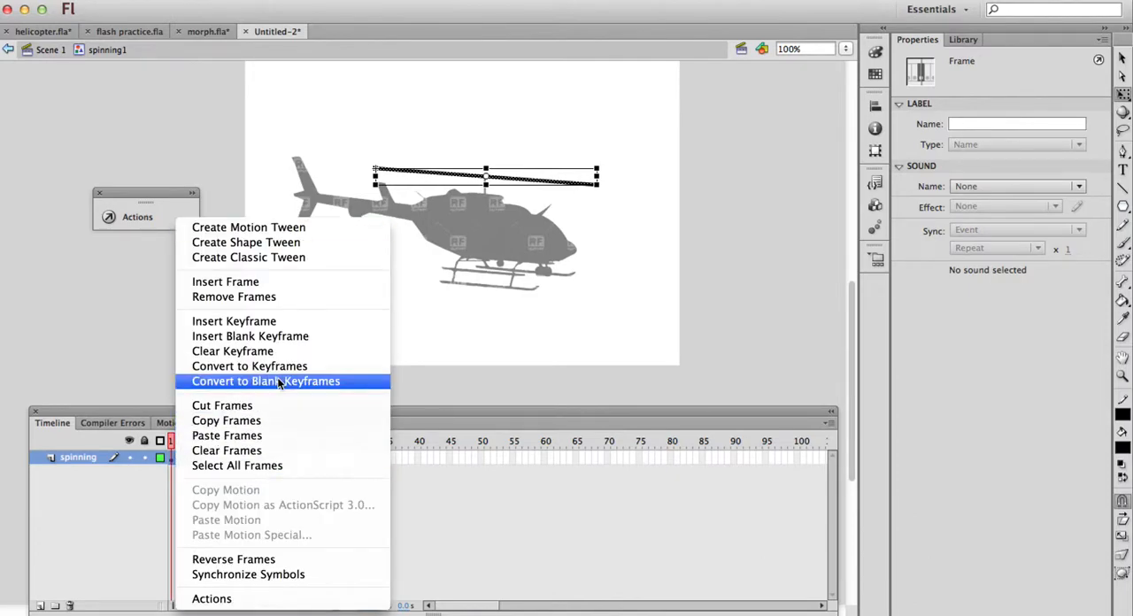
click(275, 258)
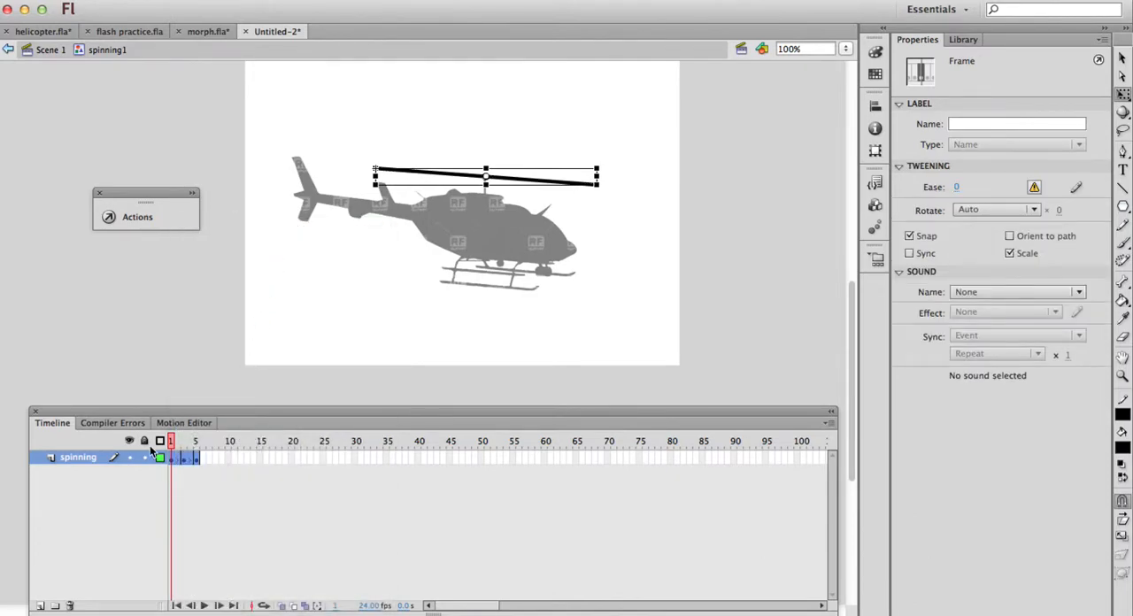
drag(173, 443, 221, 444)
click(214, 490)
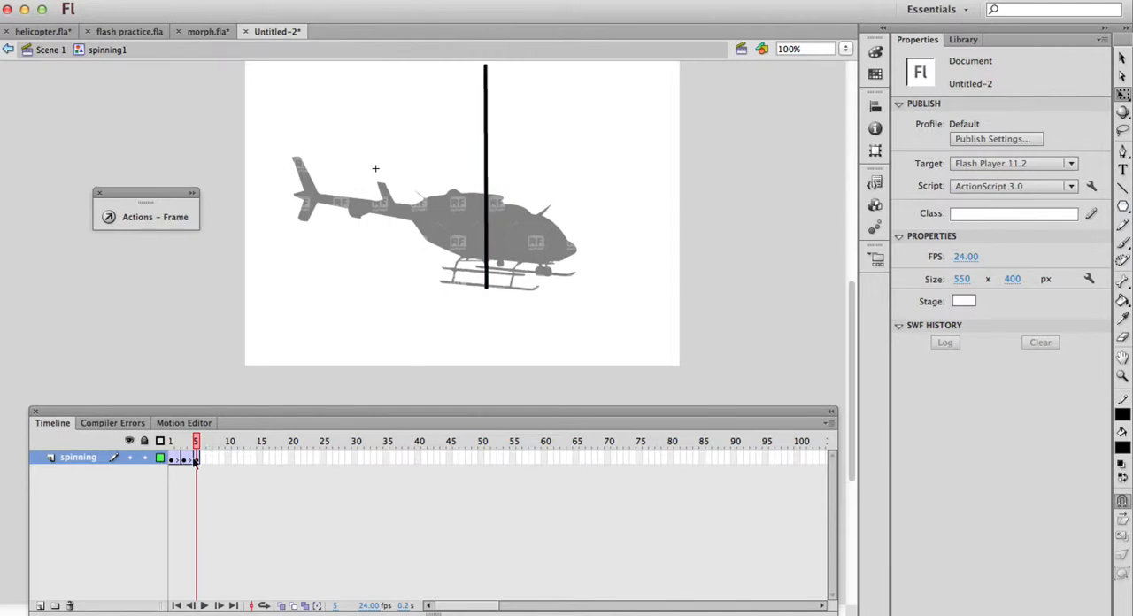
Delete the vertical rotor at frame 5 of the spinning layer, replace it with a copy of frame 1, and play the symbol
click(195, 459)
key(Delete)
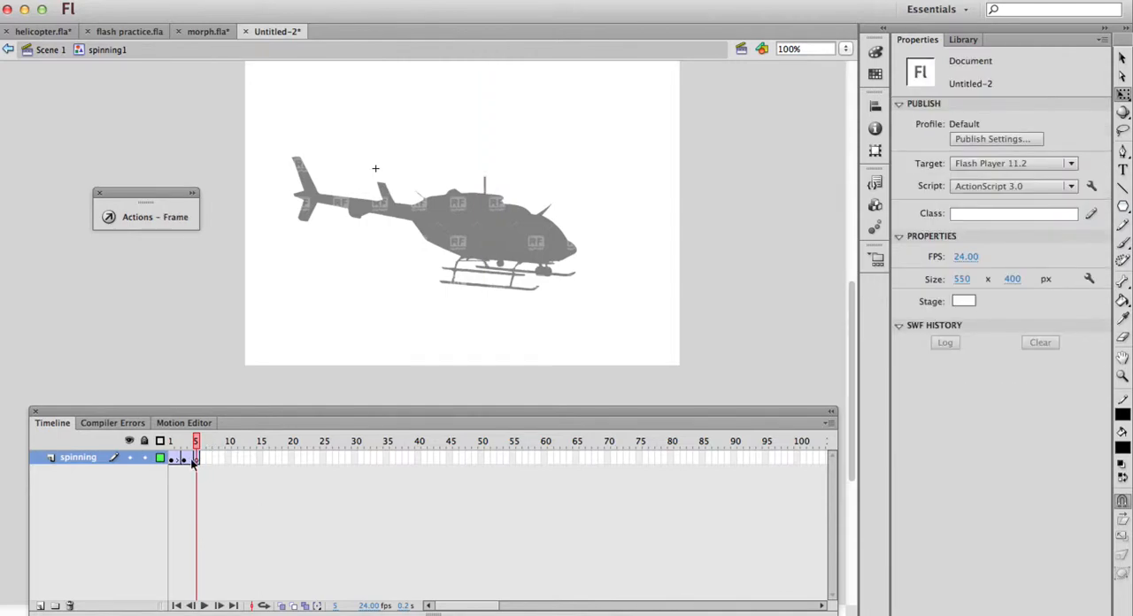
click(175, 461)
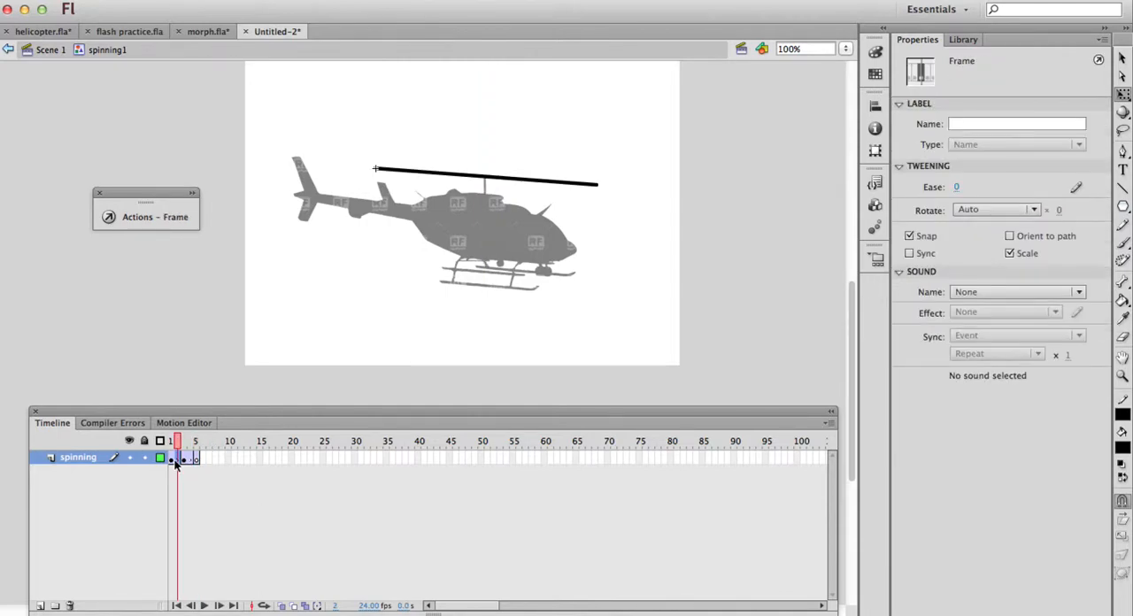
right_click(174, 463)
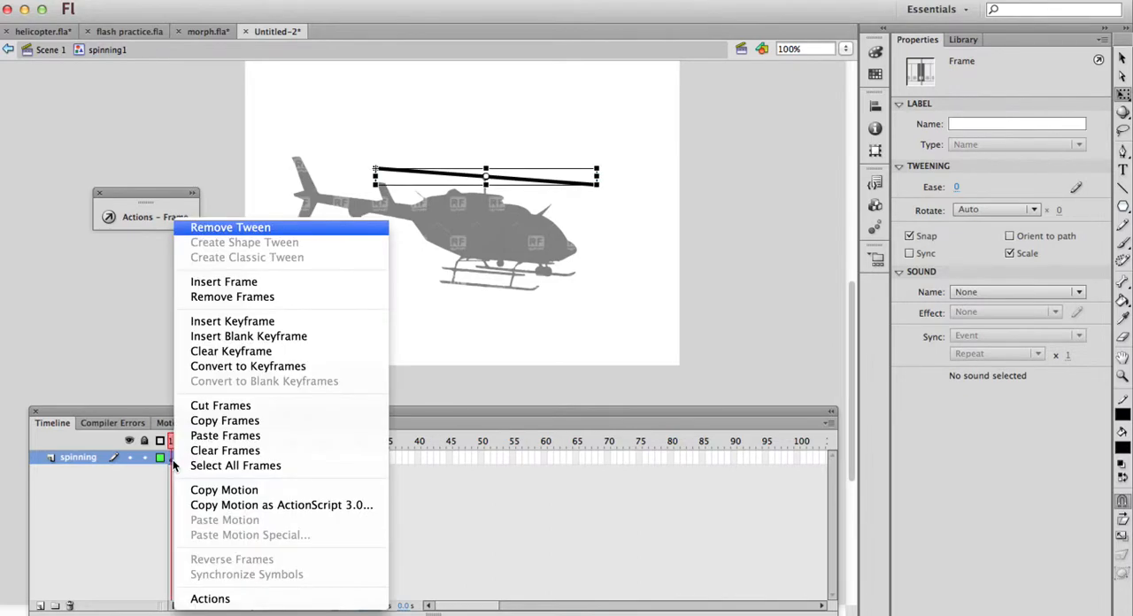
click(225, 420)
click(193, 460)
right_click(194, 463)
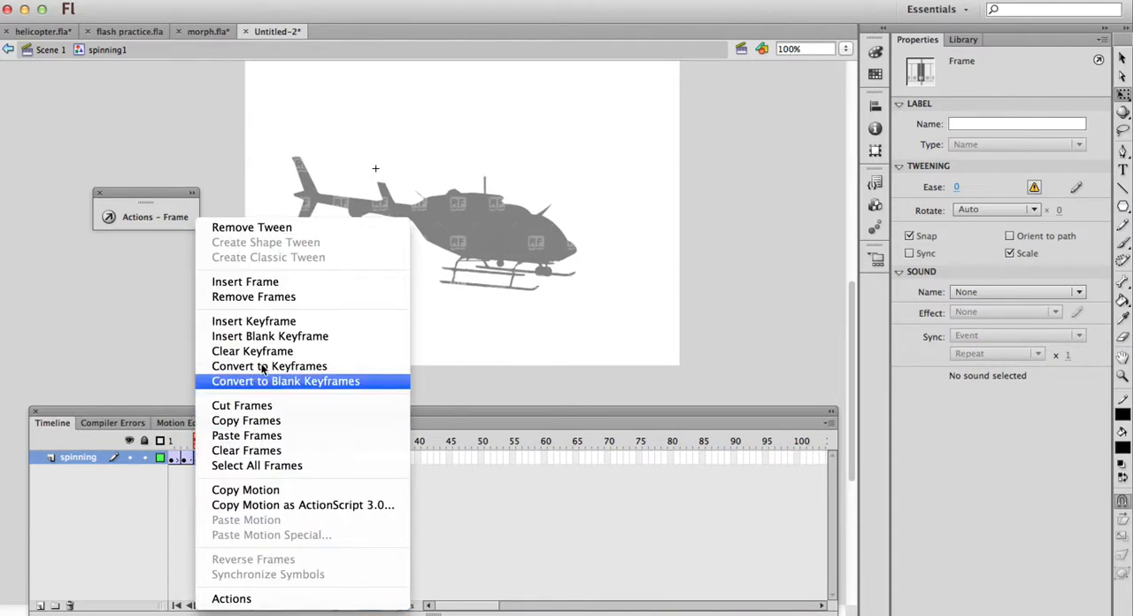
click(247, 435)
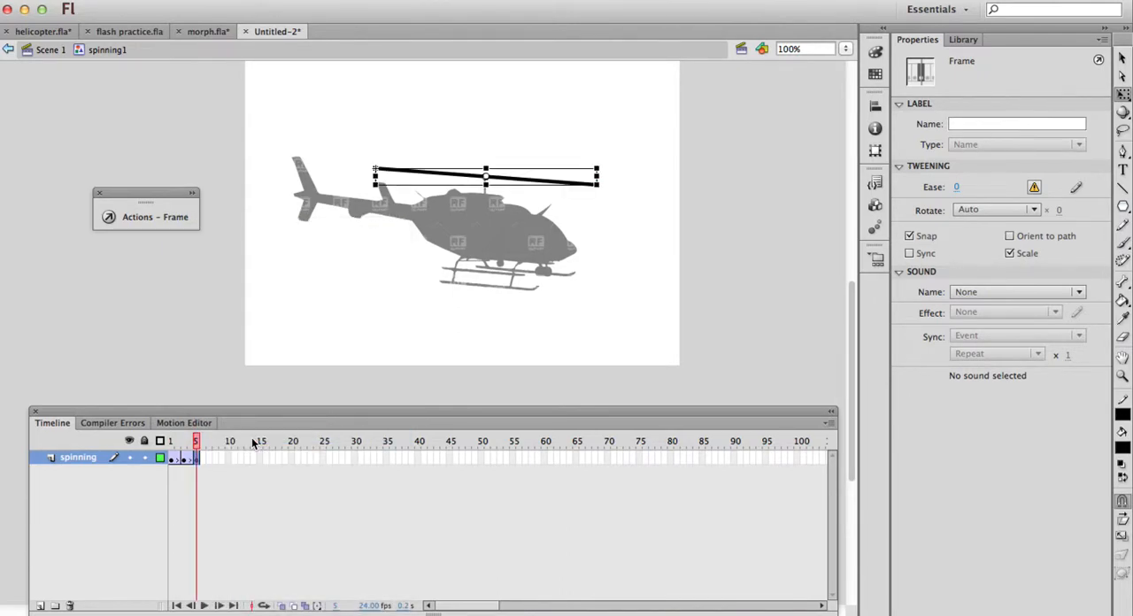
key(Return)
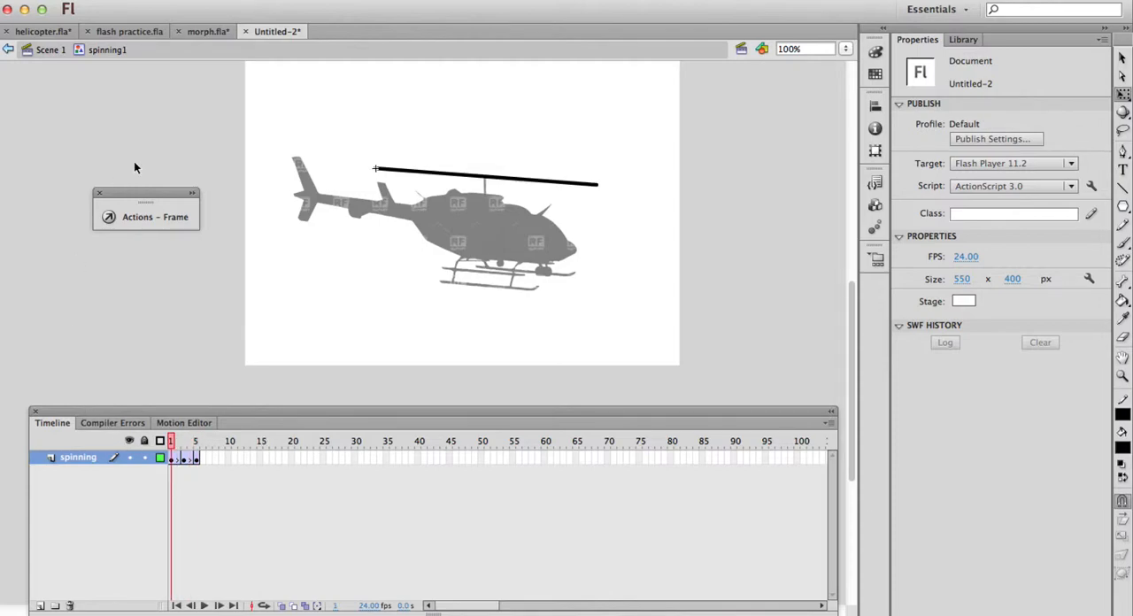
Return to Scene 1 and preview the helicopter animation on the main timeline
click(50, 50)
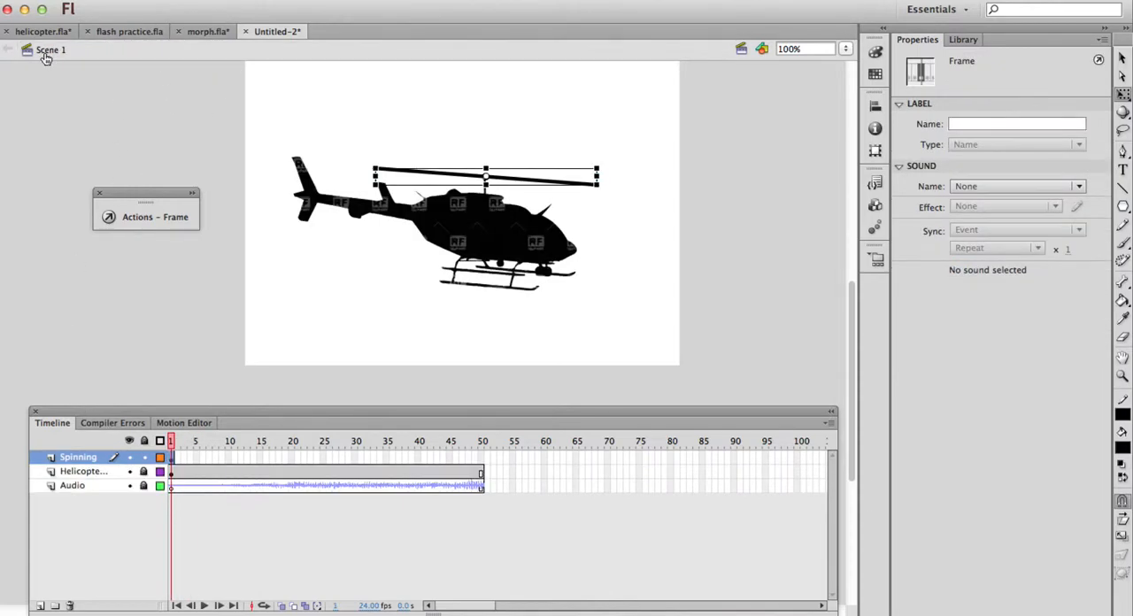
key(Return)
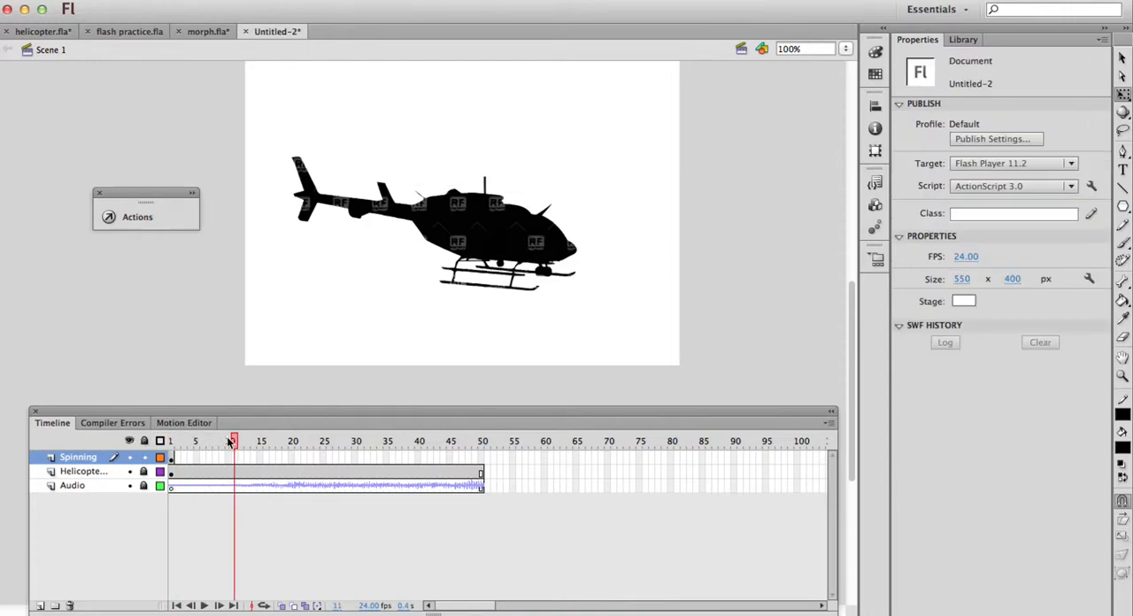
drag(420, 407, 151, 400)
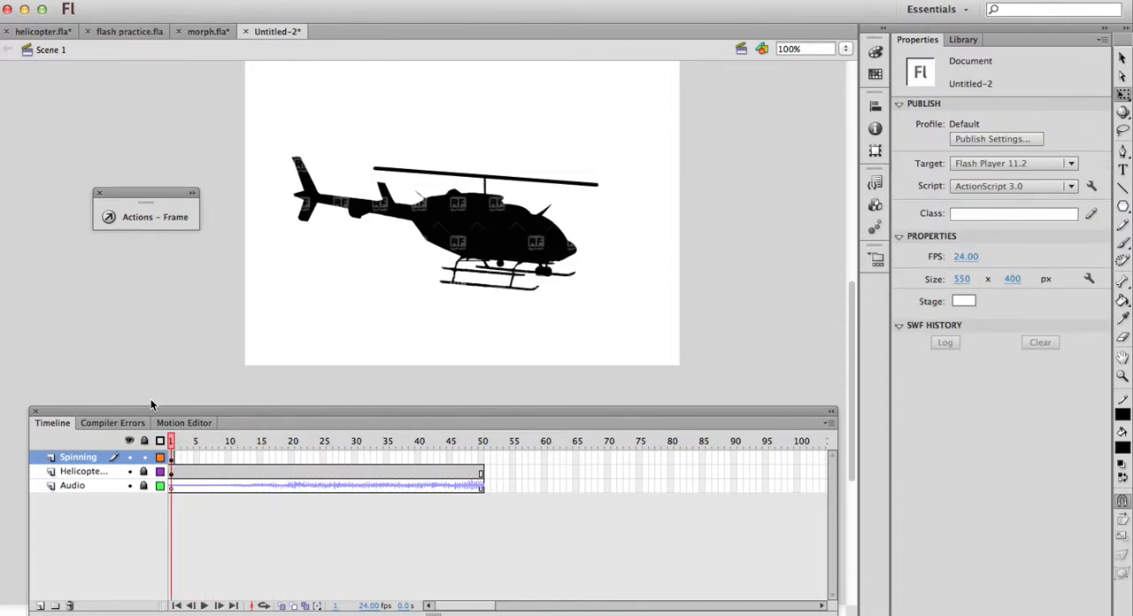
Try to extend the Spinning layer with a keyframe at frame 50
click(480, 460)
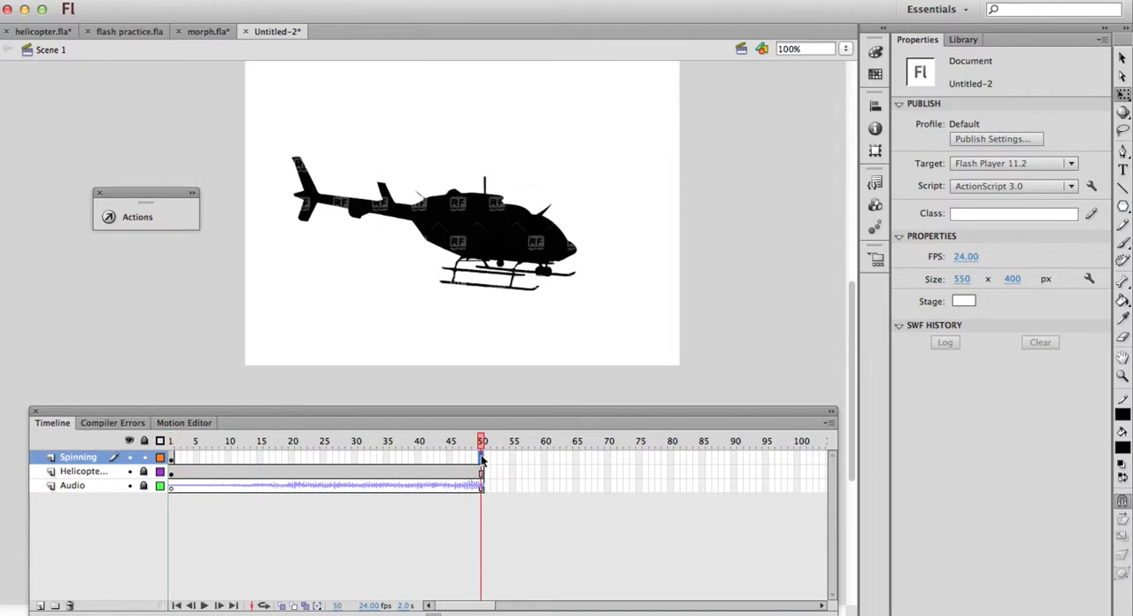
right_click(481, 460)
click(557, 321)
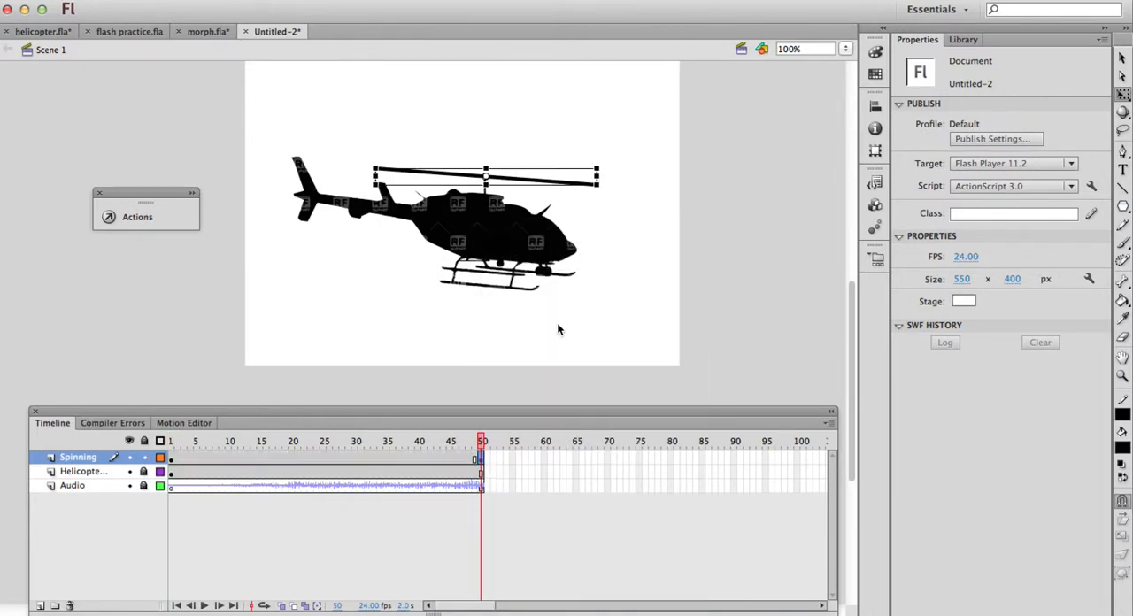
click(557, 325)
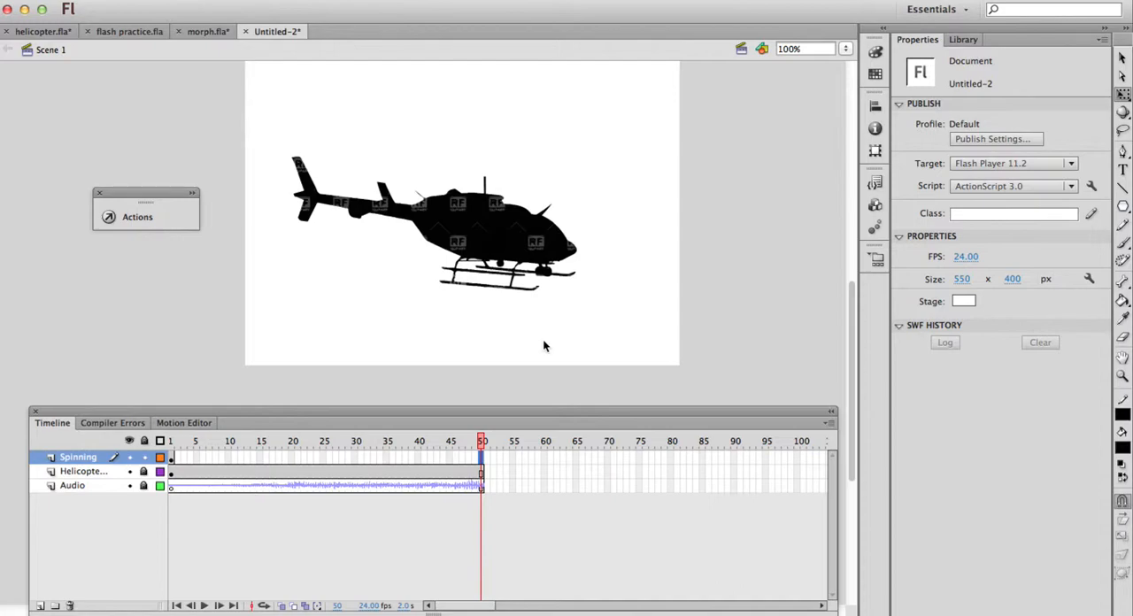
Extend the Spinning layer with a regular frame at frame 50 and play the animation from frame 1
right_click(485, 458)
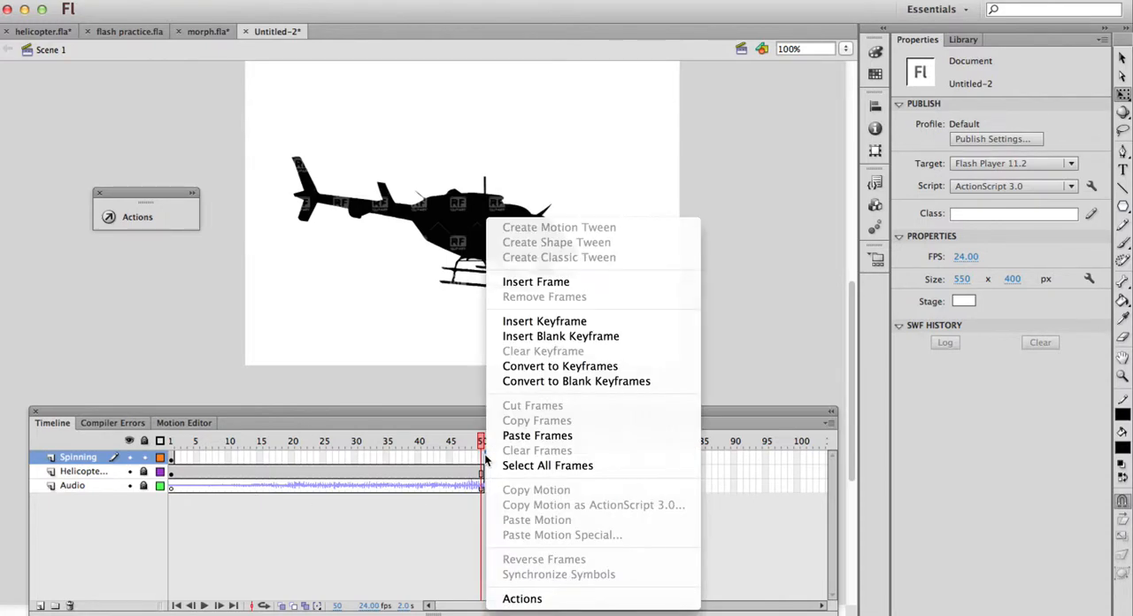
click(485, 457)
right_click(481, 460)
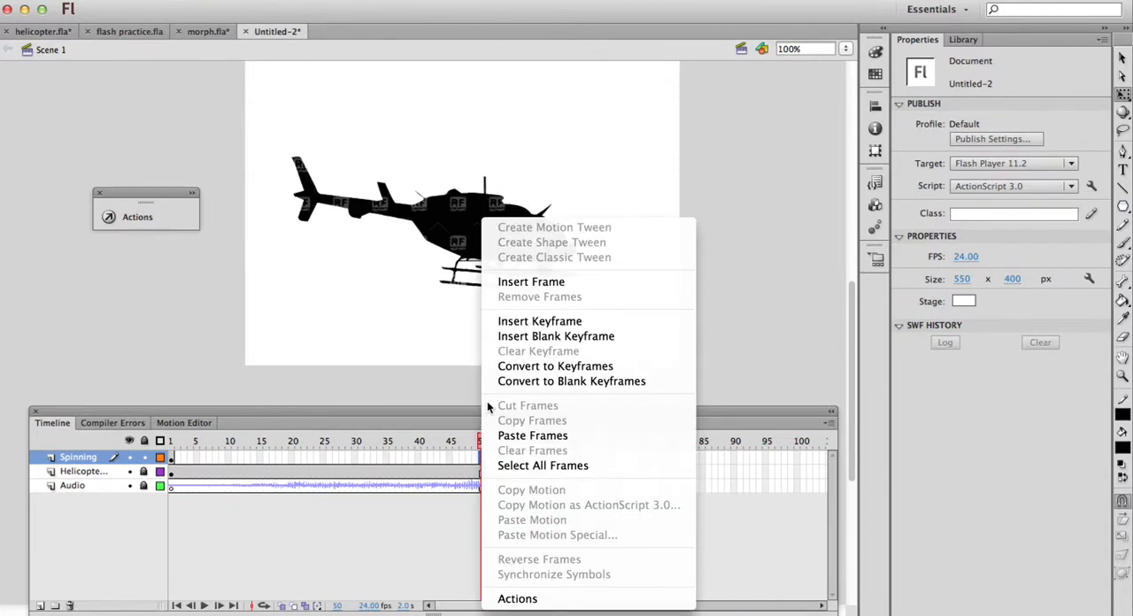
click(537, 283)
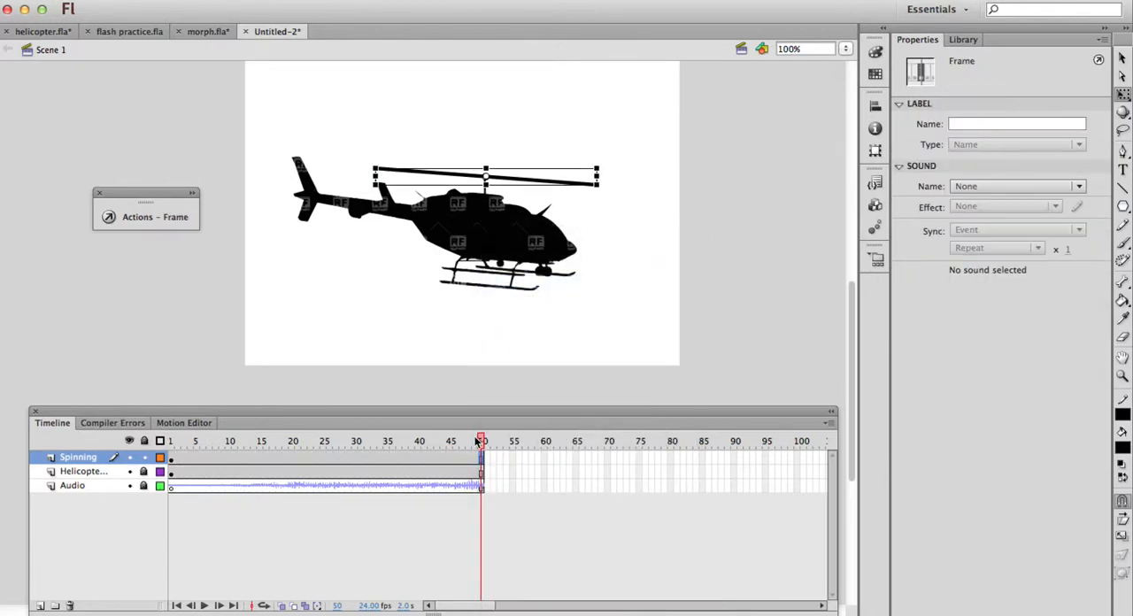
drag(484, 440, 171, 440)
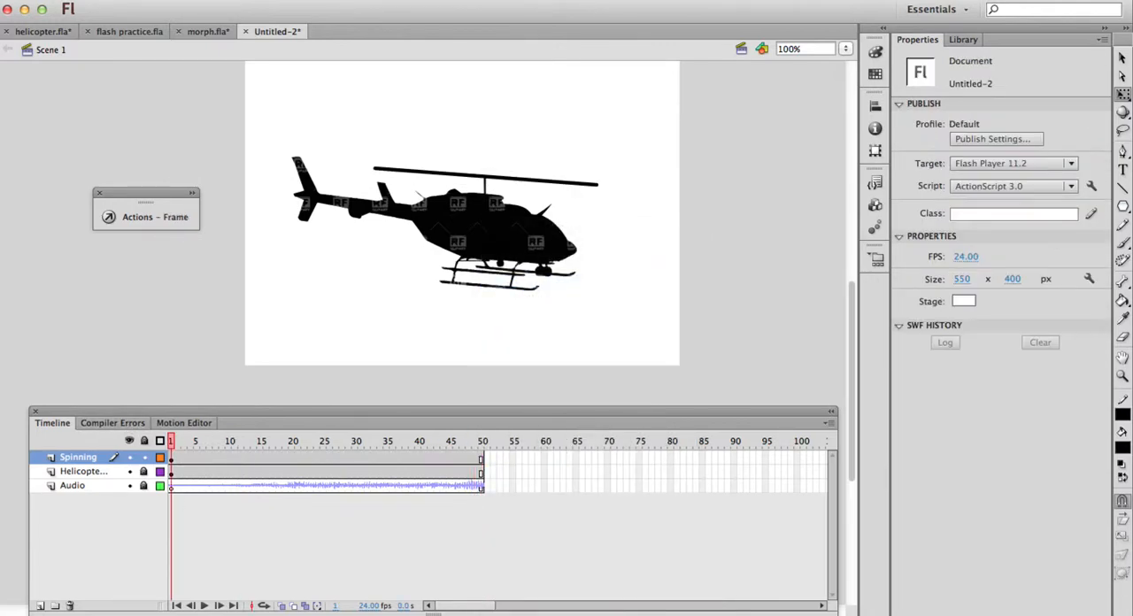
click(204, 606)
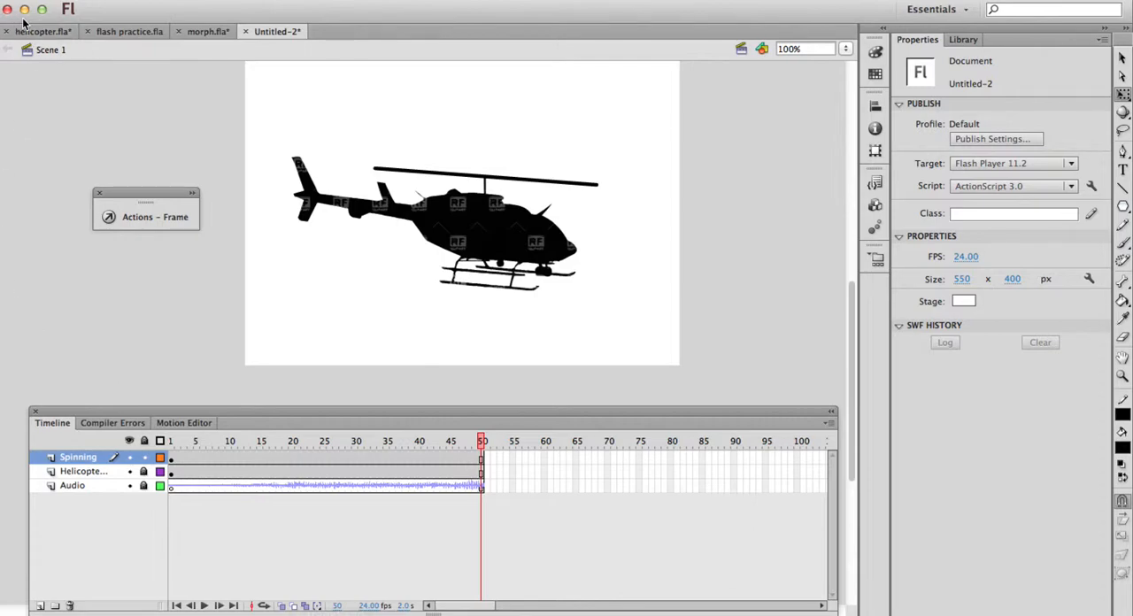
key(super+s)
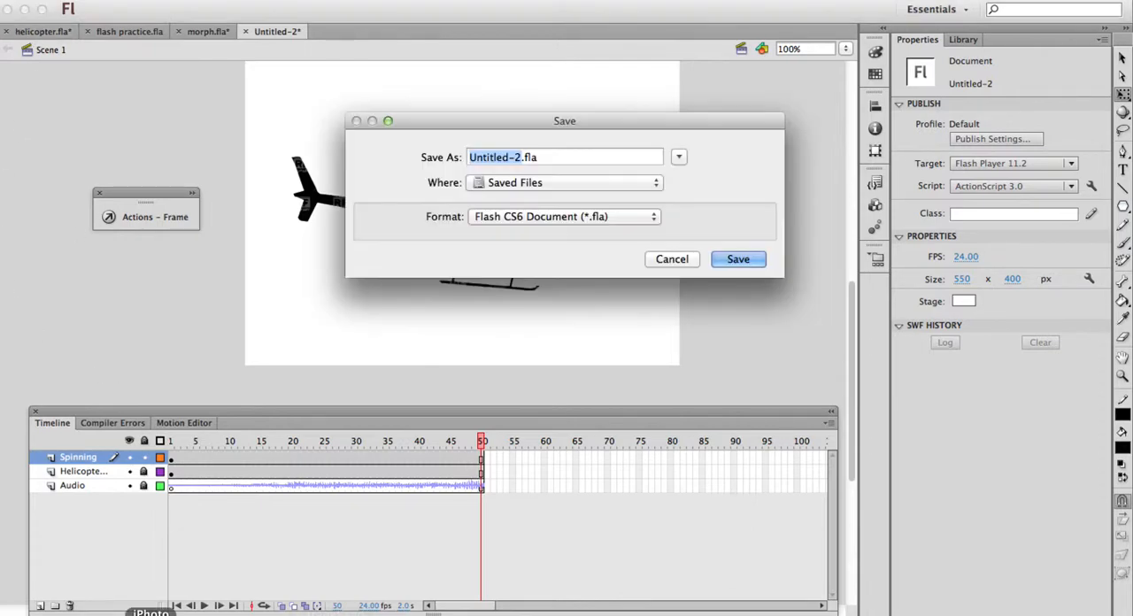
click(668, 262)
Switch to Finder and launch Adobe Audition CS6 from the Applications folder on Macintosh HD
click(60, 614)
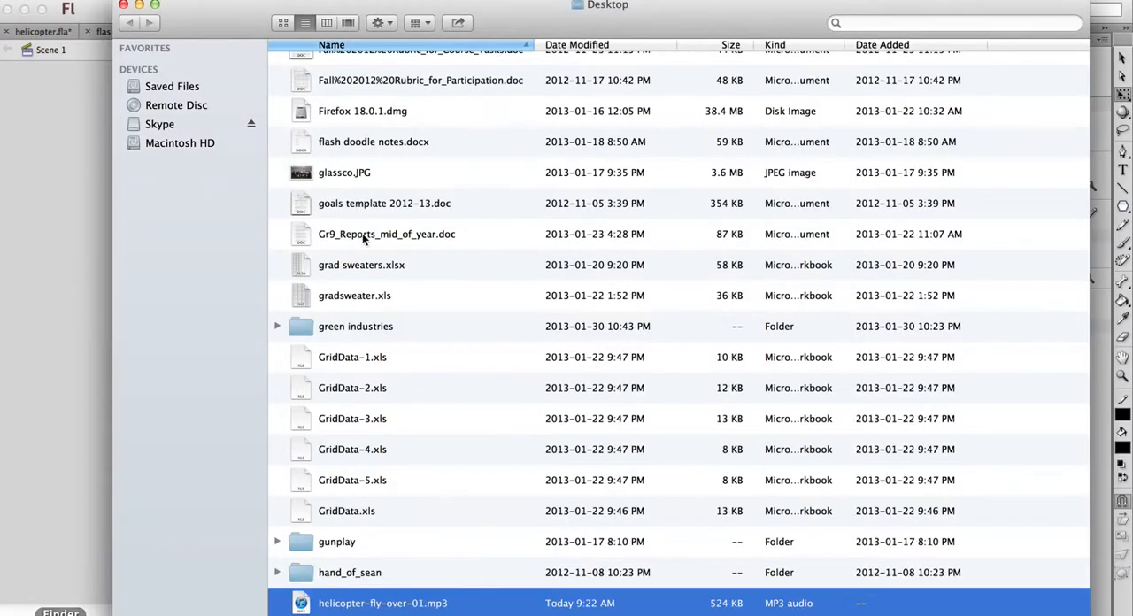
click(164, 143)
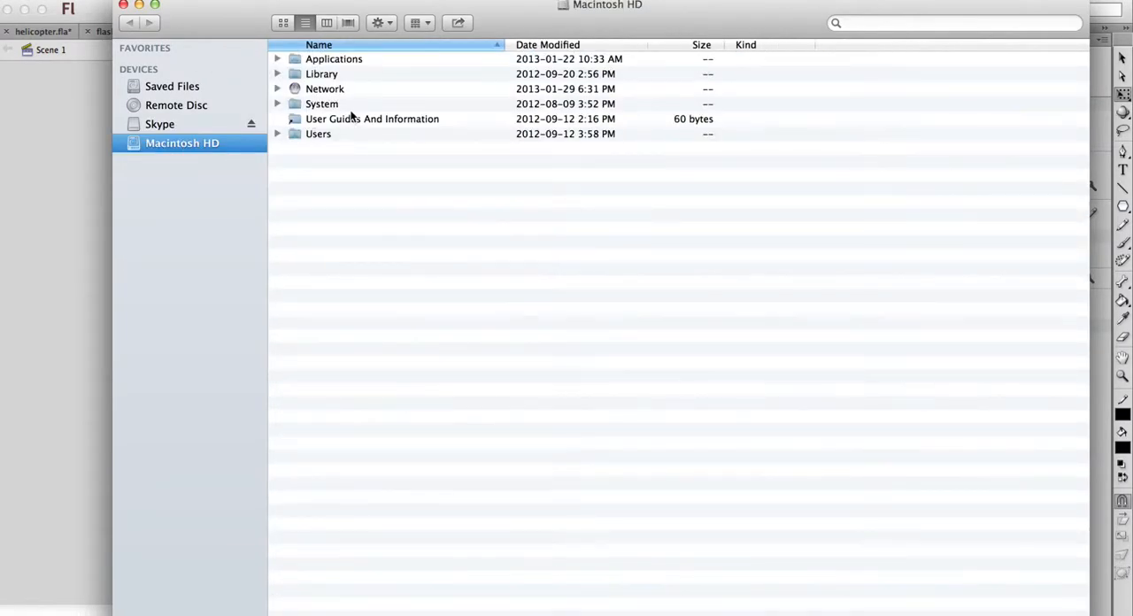
click(328, 63)
click(275, 59)
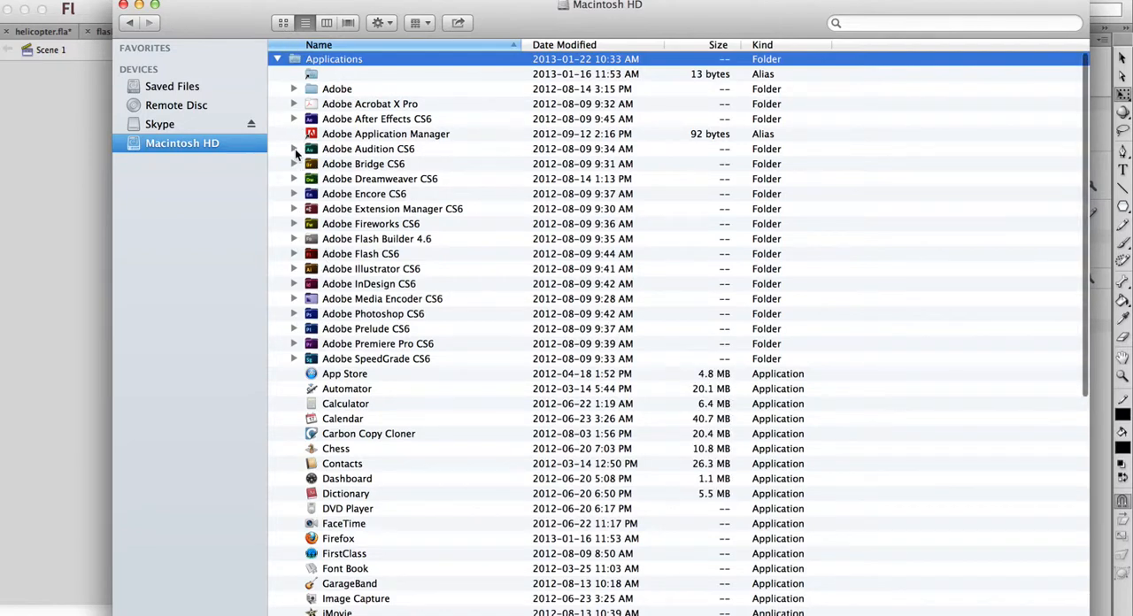
click(292, 149)
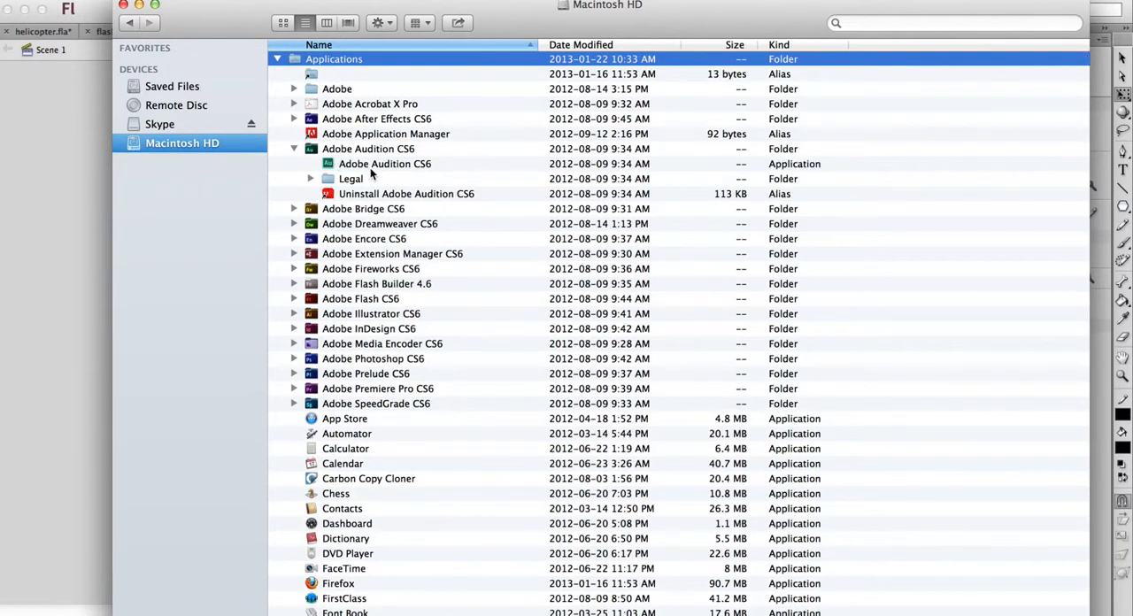
click(370, 167)
double_click(370, 167)
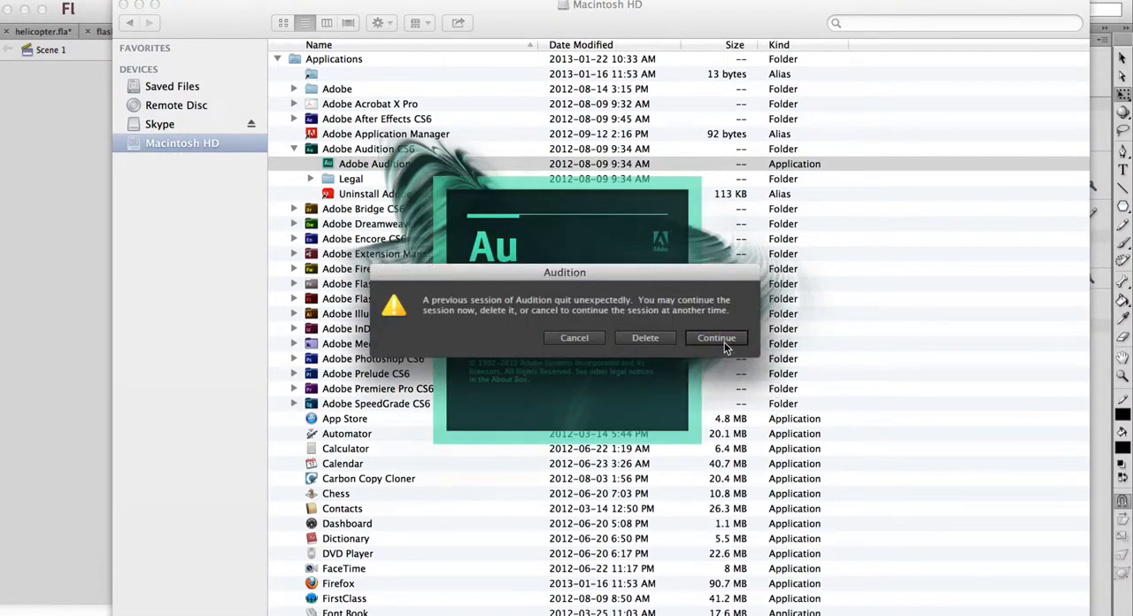
Continue the previous Audition session and decline the review of the audio hardware preferences
click(722, 338)
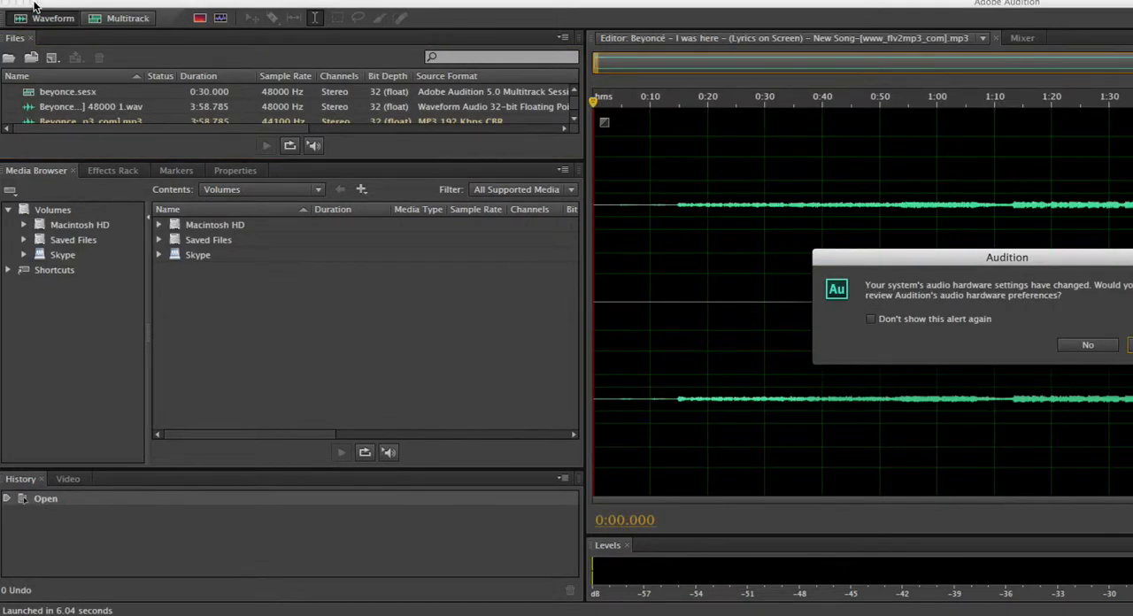
click(107, 1)
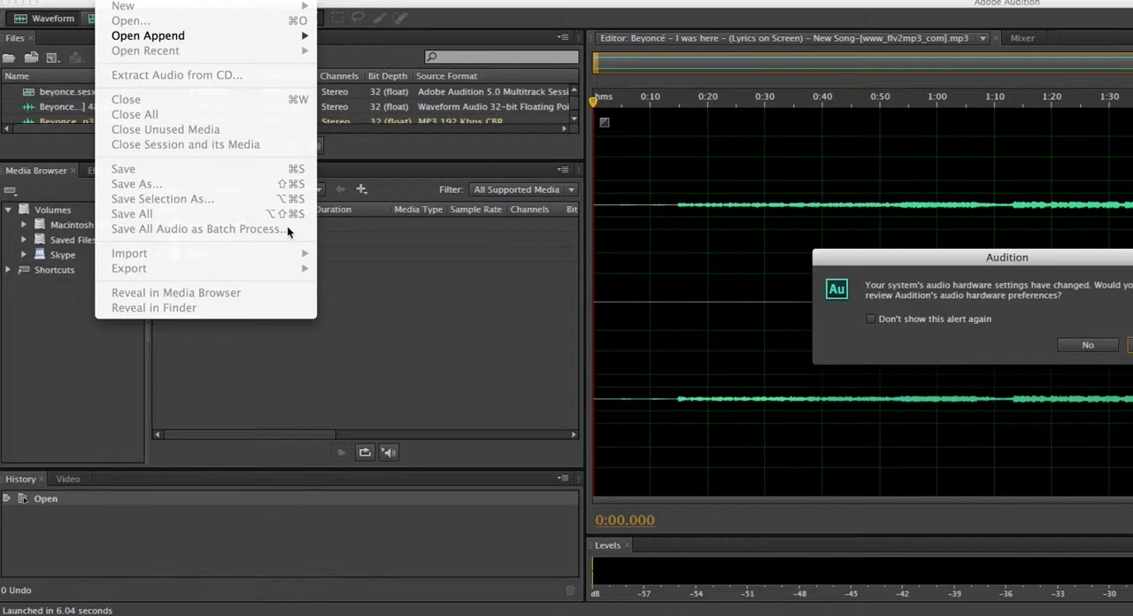
click(1055, 316)
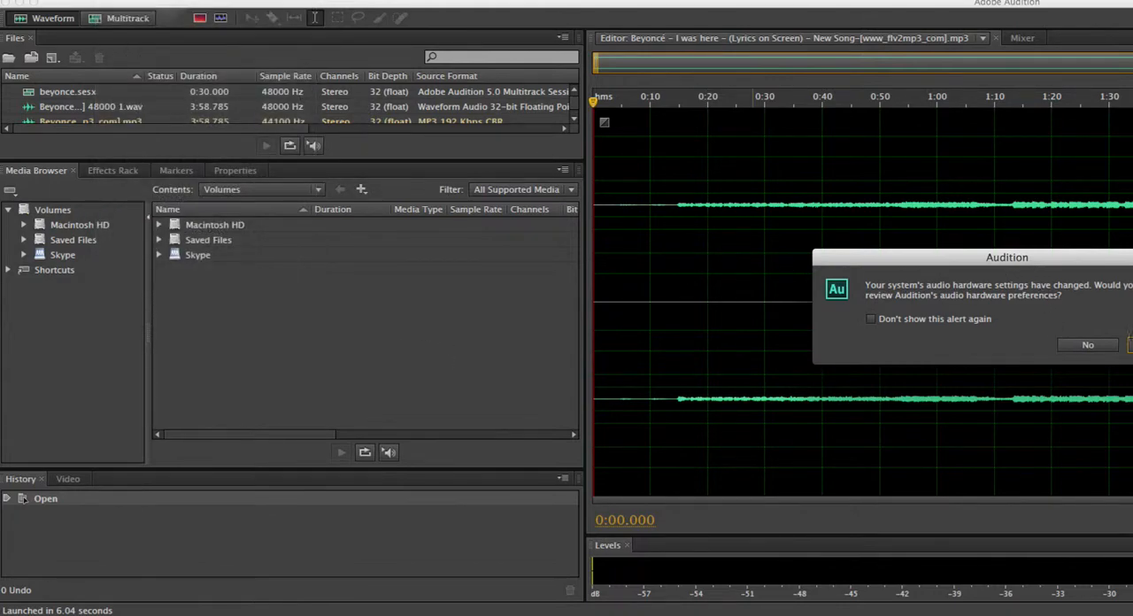
click(1086, 345)
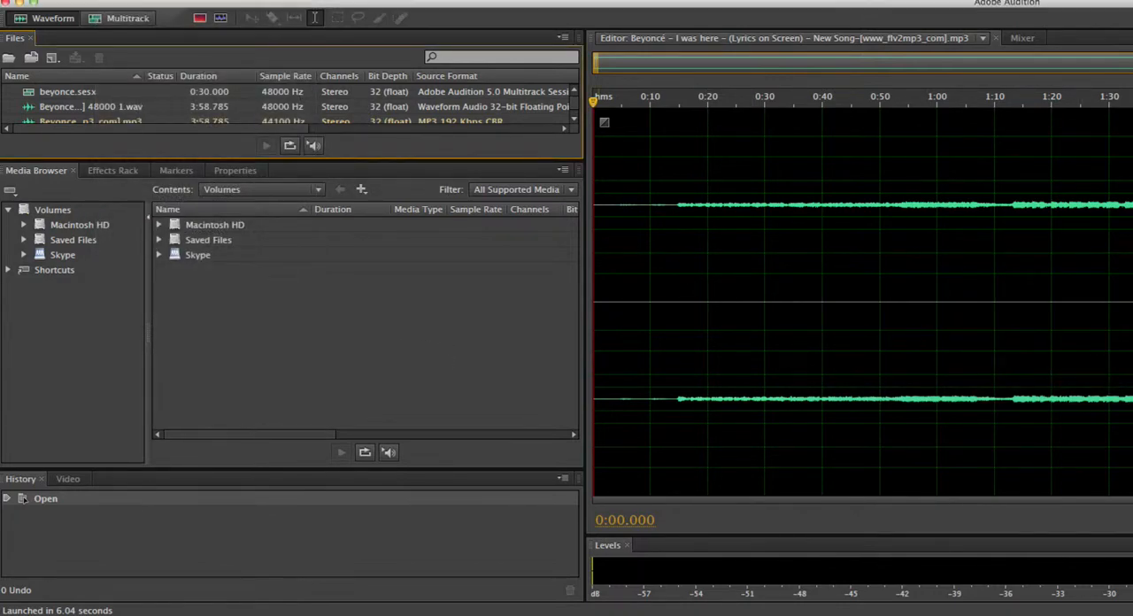
Create a new multitrack session named "hellicopter" on the Desktop, with no template, 48000 Hz, 32 (float) bits and a stereo master
click(107, 0)
mouse_move(124, 5)
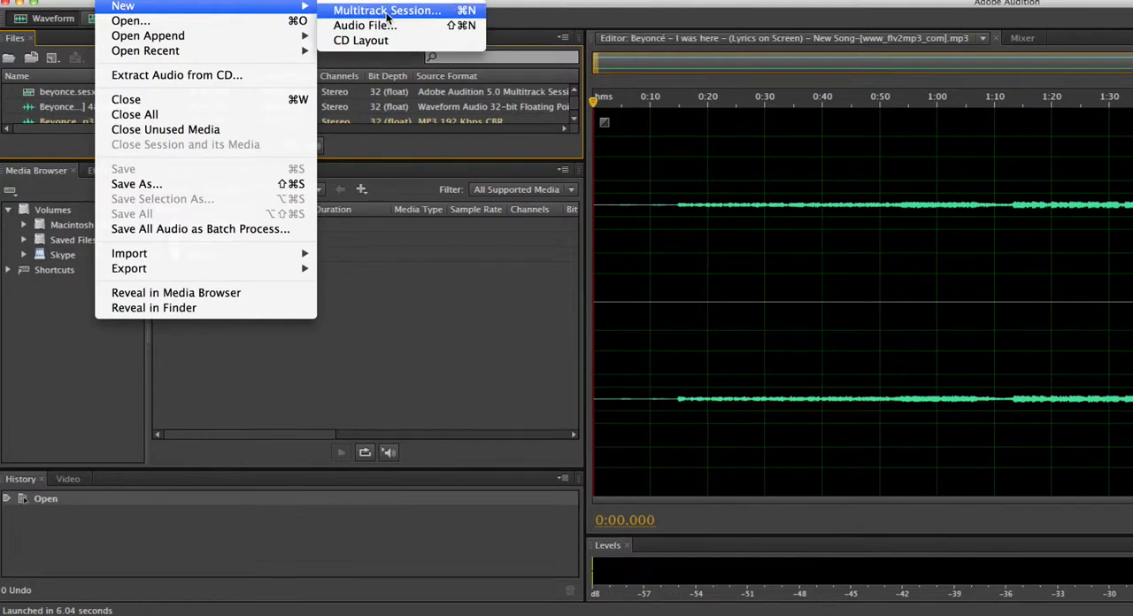
click(387, 10)
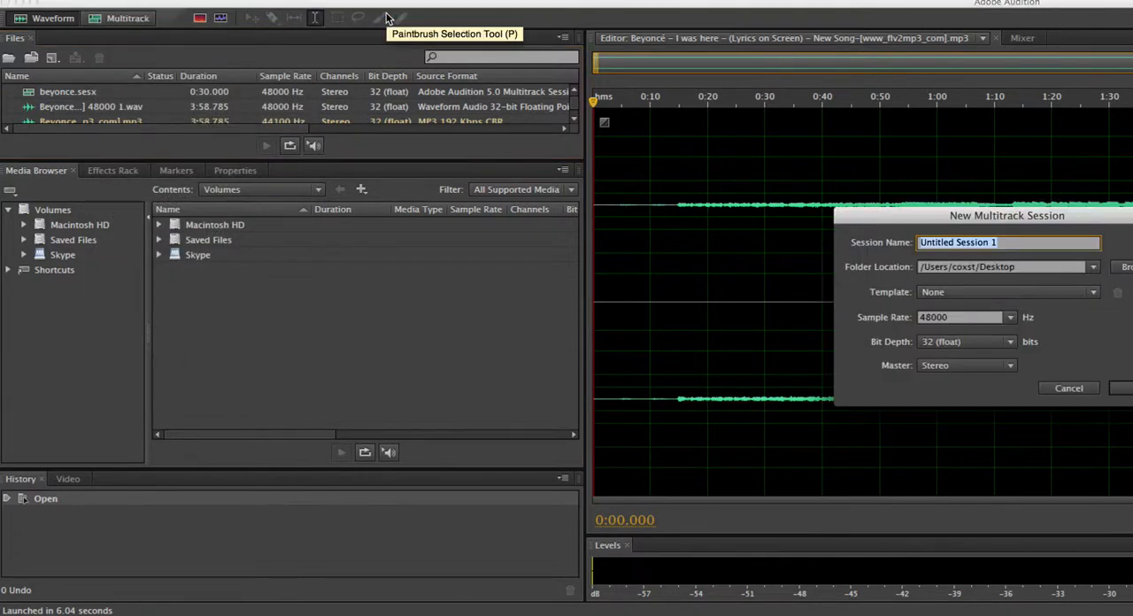
text(hellicopter)
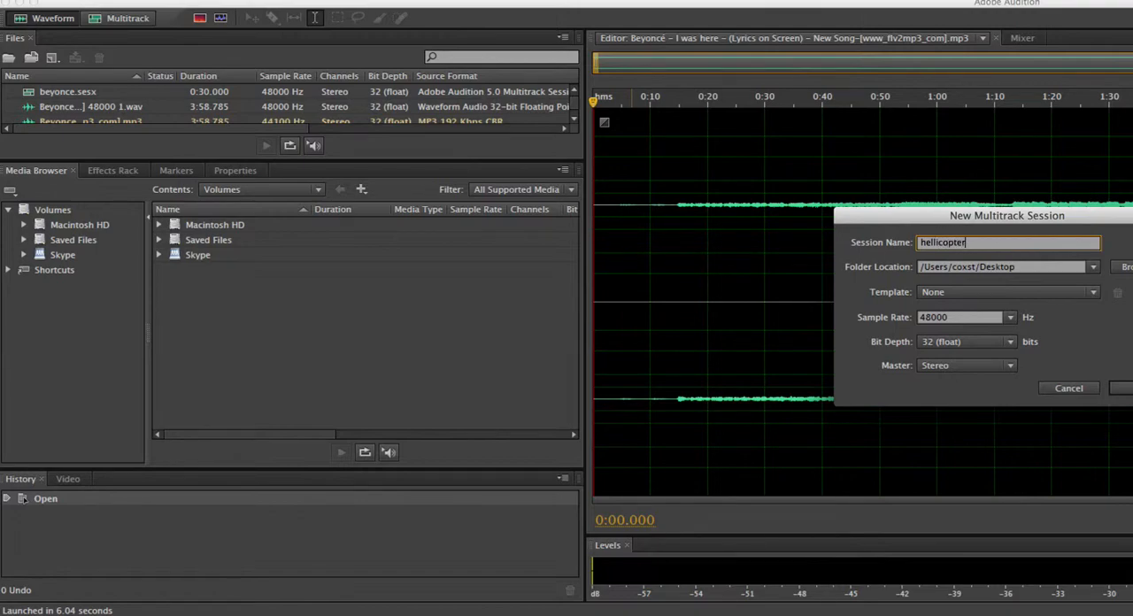
key(Return)
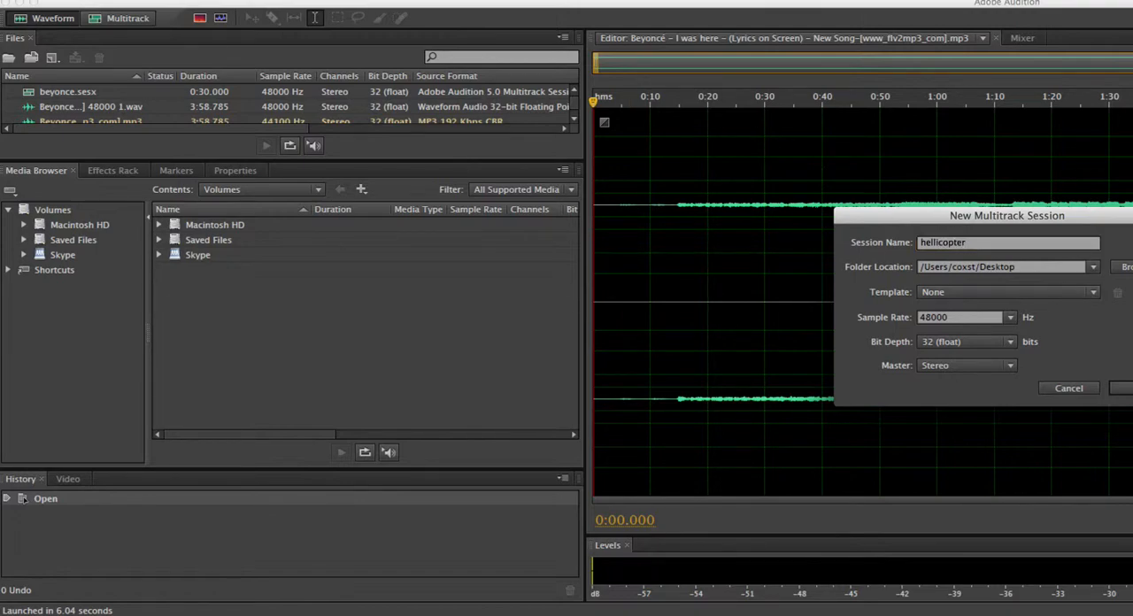
click(1121, 389)
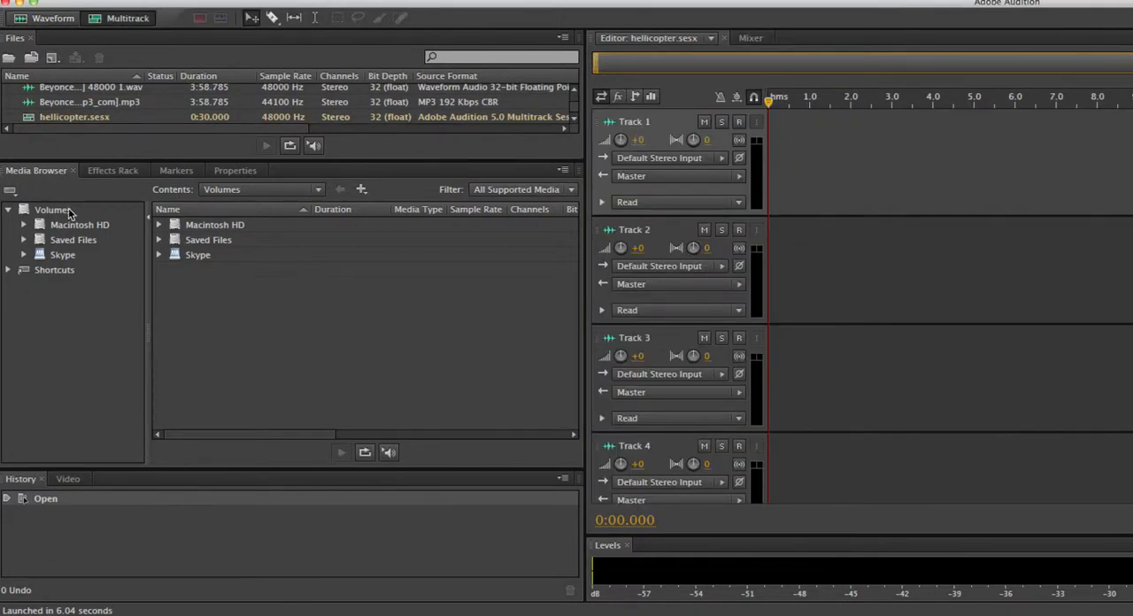
Reset the Default workspace to its original layout
click(458, 2)
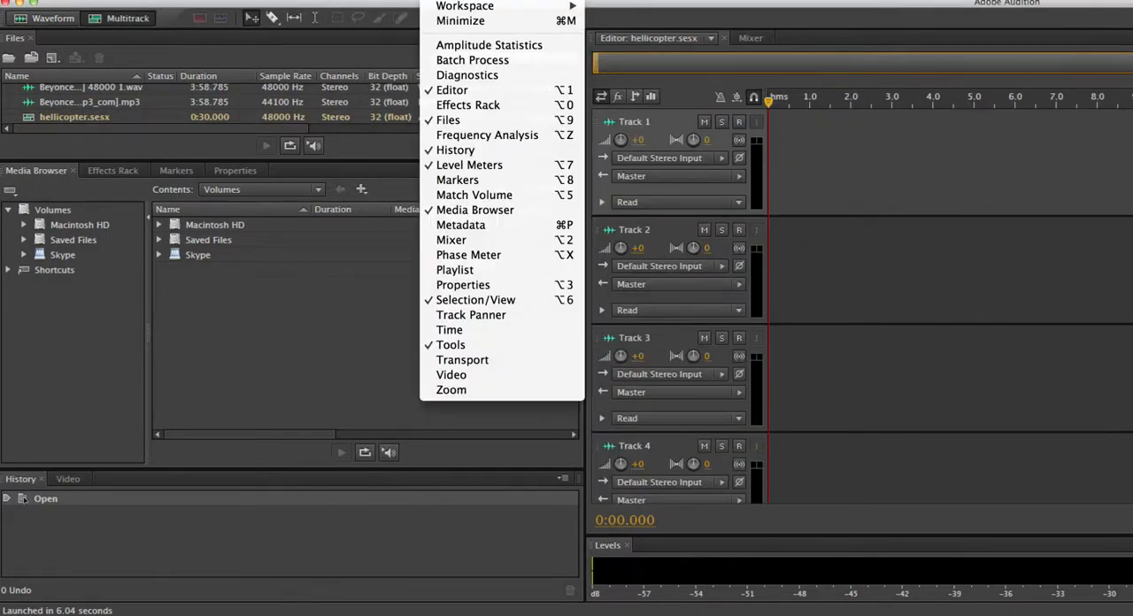
mouse_move(451, 5)
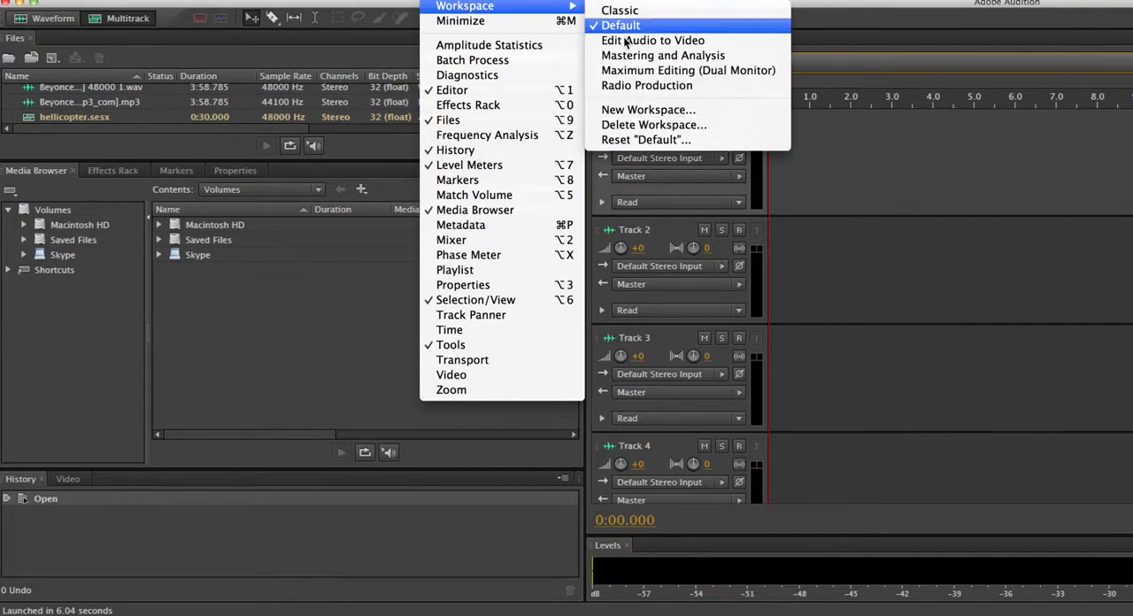
click(623, 140)
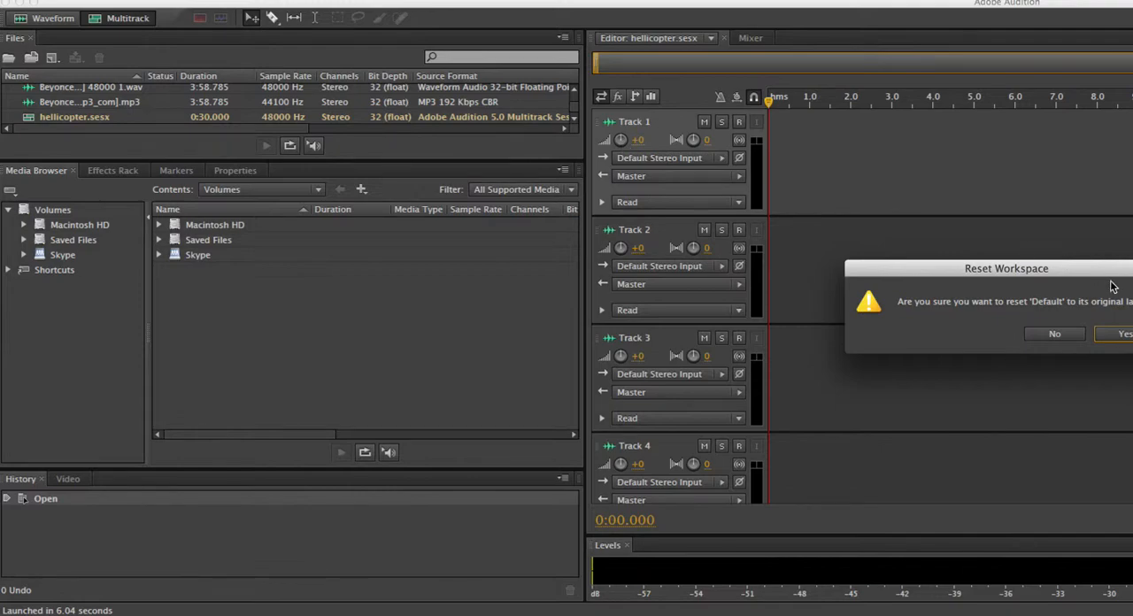
click(1111, 334)
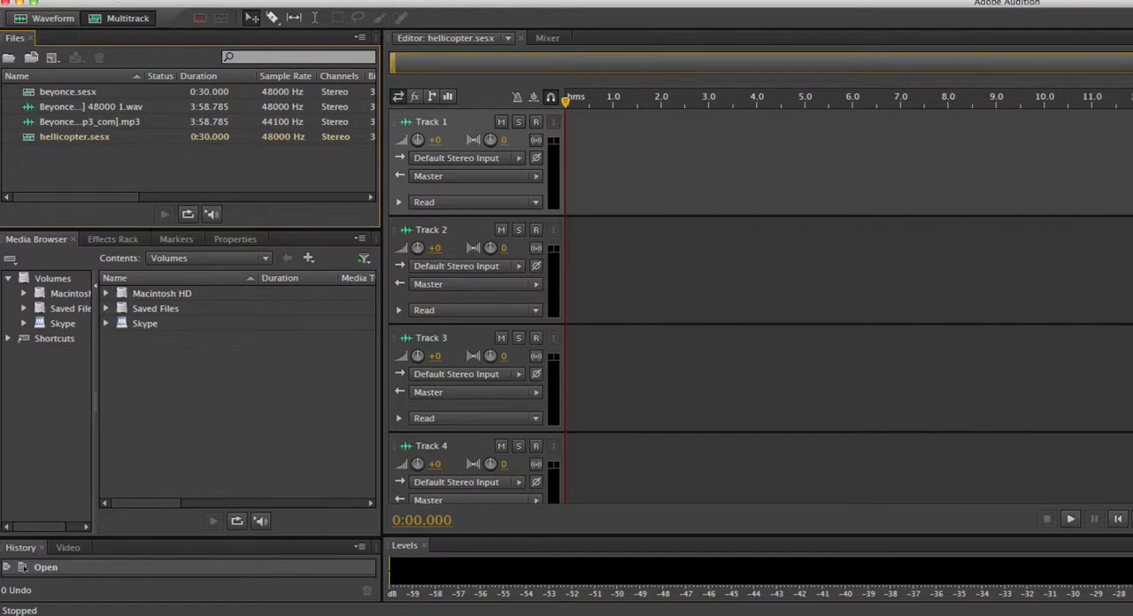
Import the audio file helicopter-fly-over-01.mp3 from the Desktop into the project files
click(115, 0)
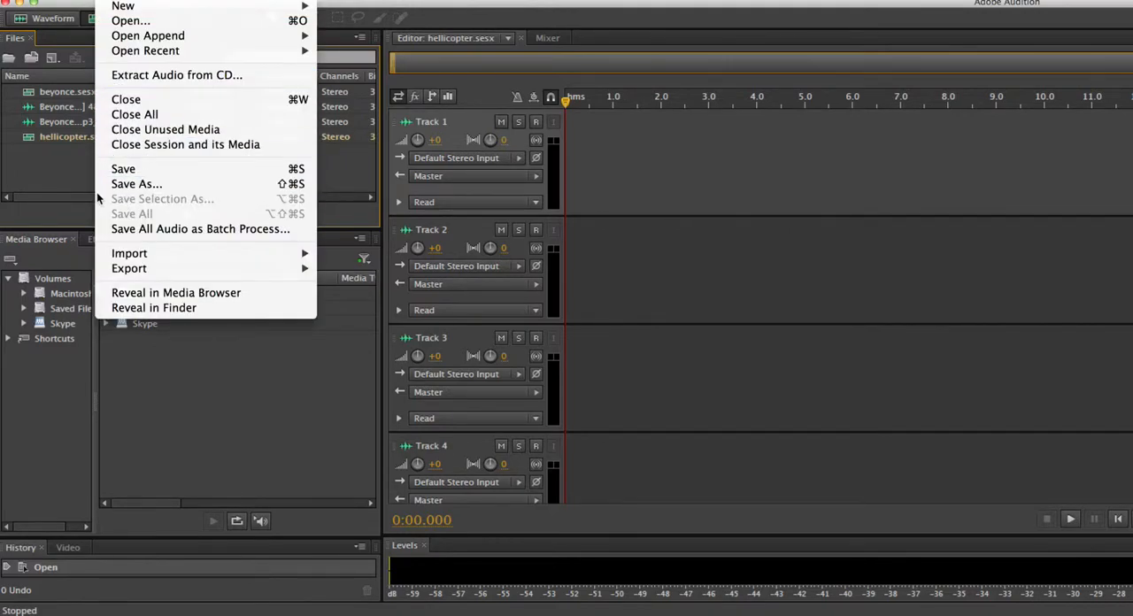
mouse_move(235, 258)
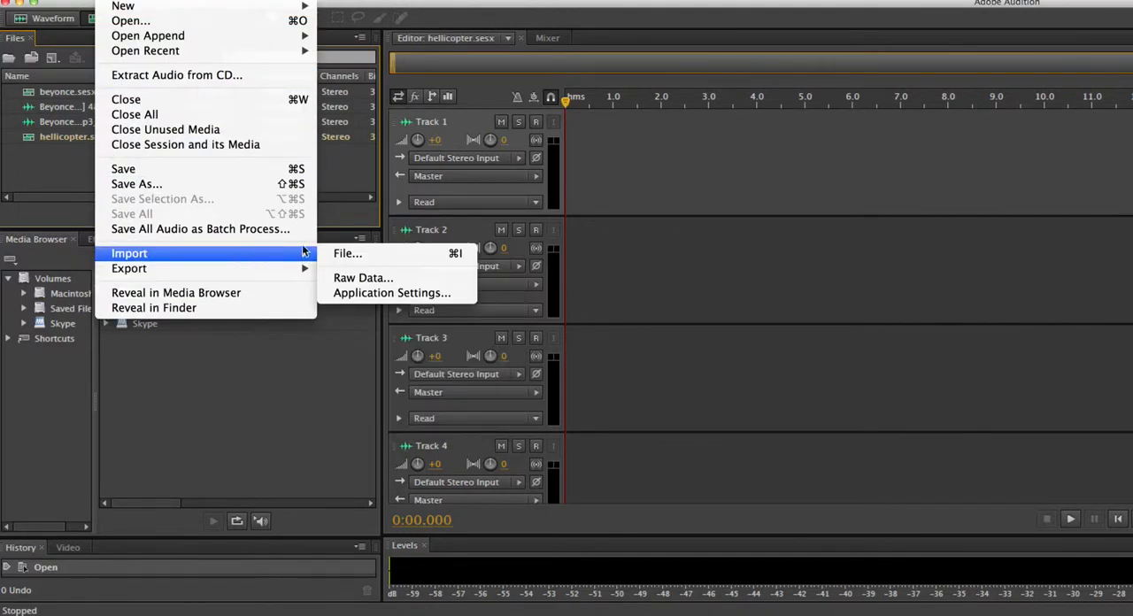
click(359, 255)
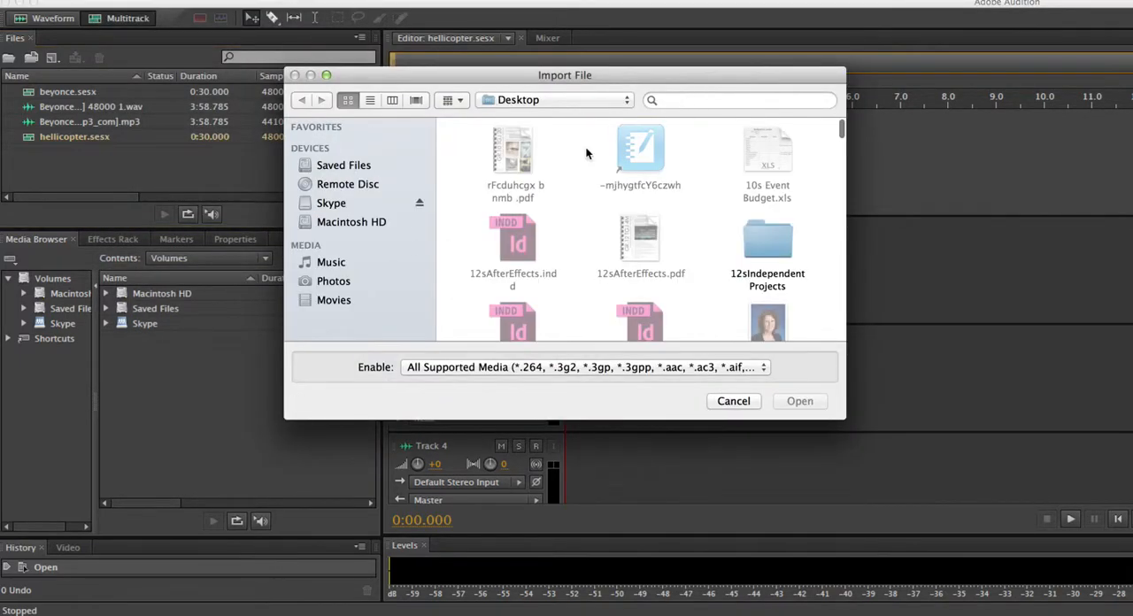
click(761, 274)
text(he)
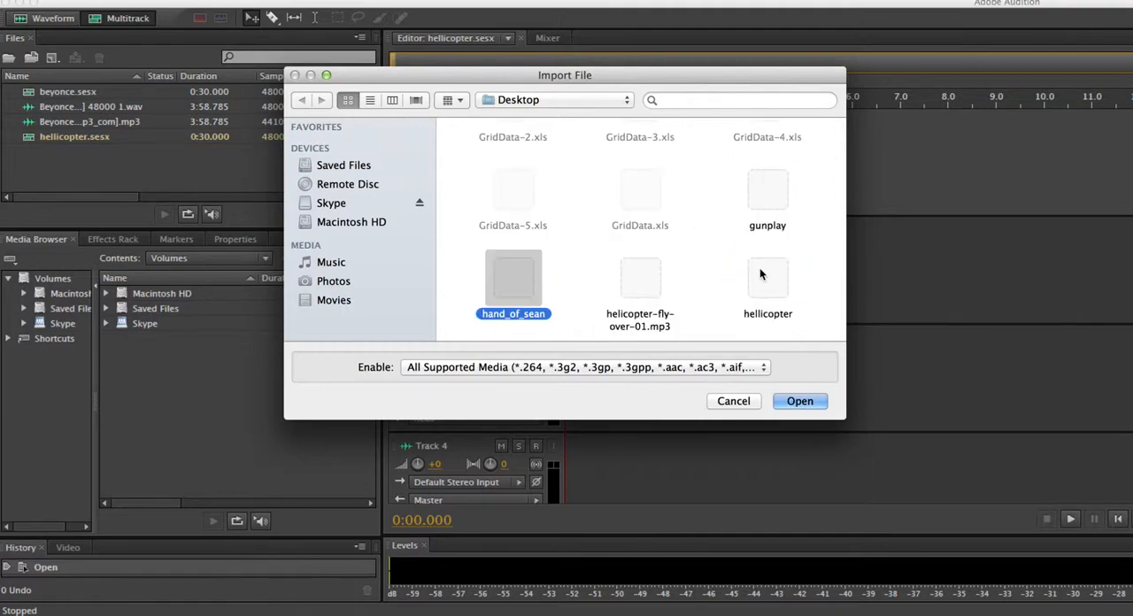
key(Return)
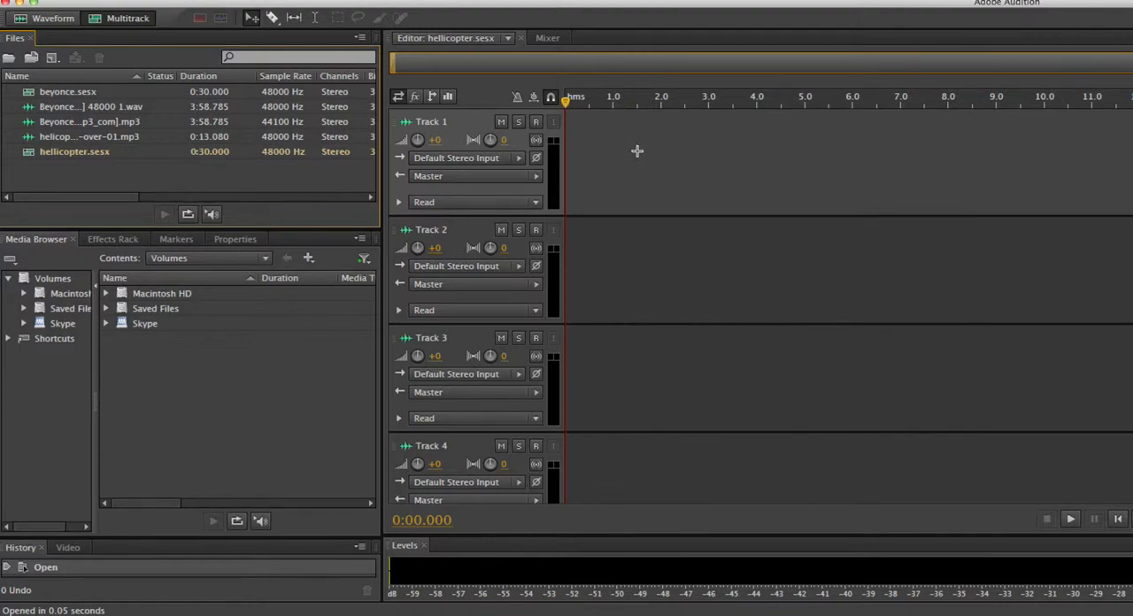
Place the helicopter-fly-over-01 clip on Track 1 and align its start with 0:00
click(56, 139)
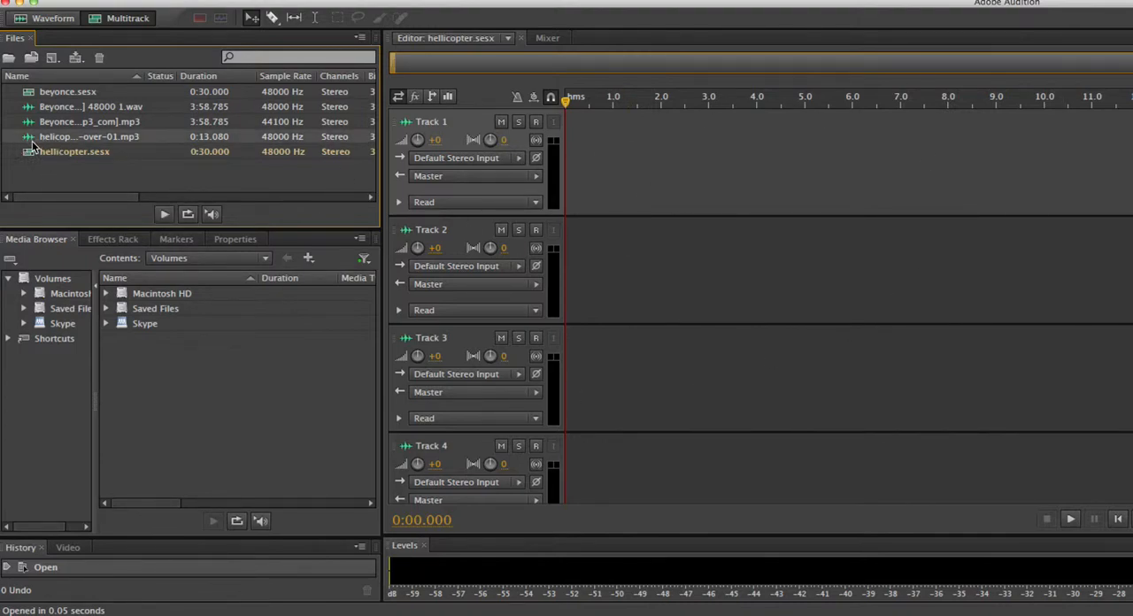
drag(91, 139, 627, 181)
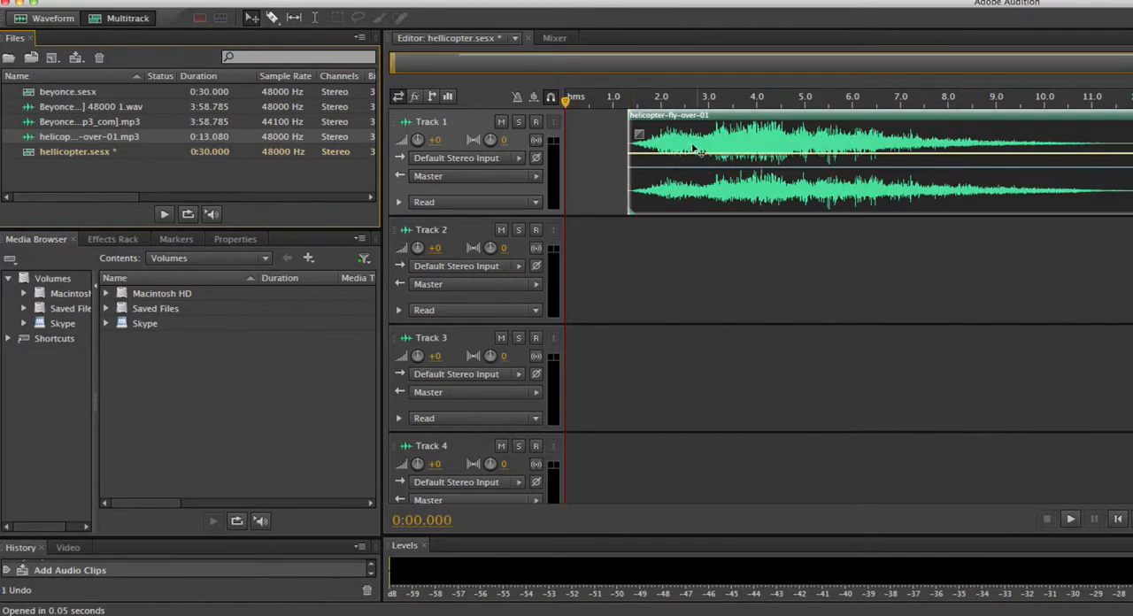
drag(689, 120, 582, 99)
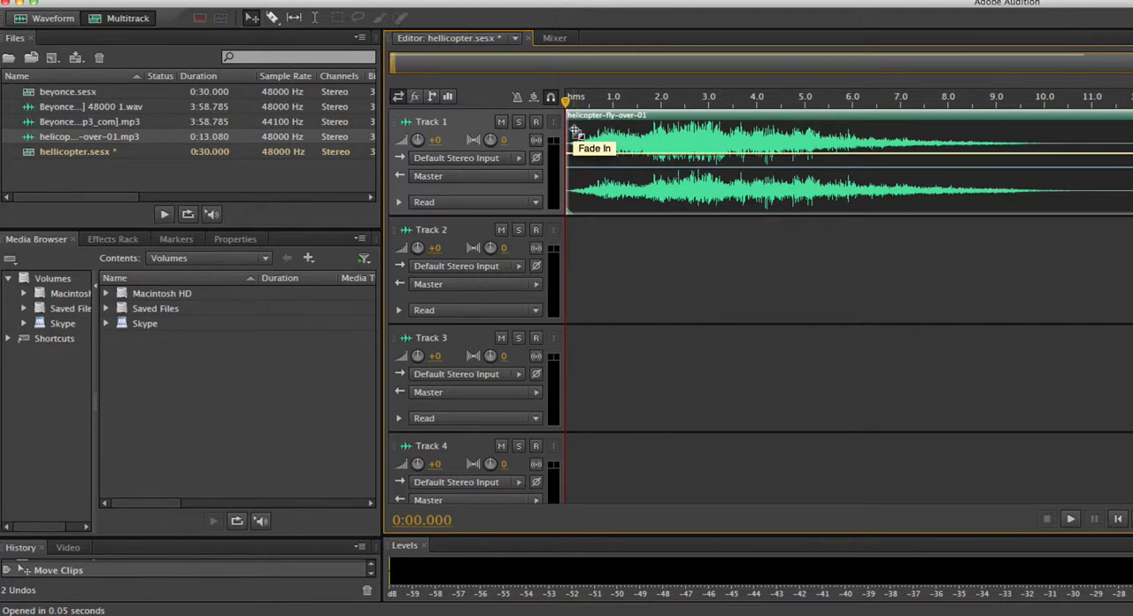
Play the session, move the playhead to about 8 seconds and activate the Razor tool
key(space)
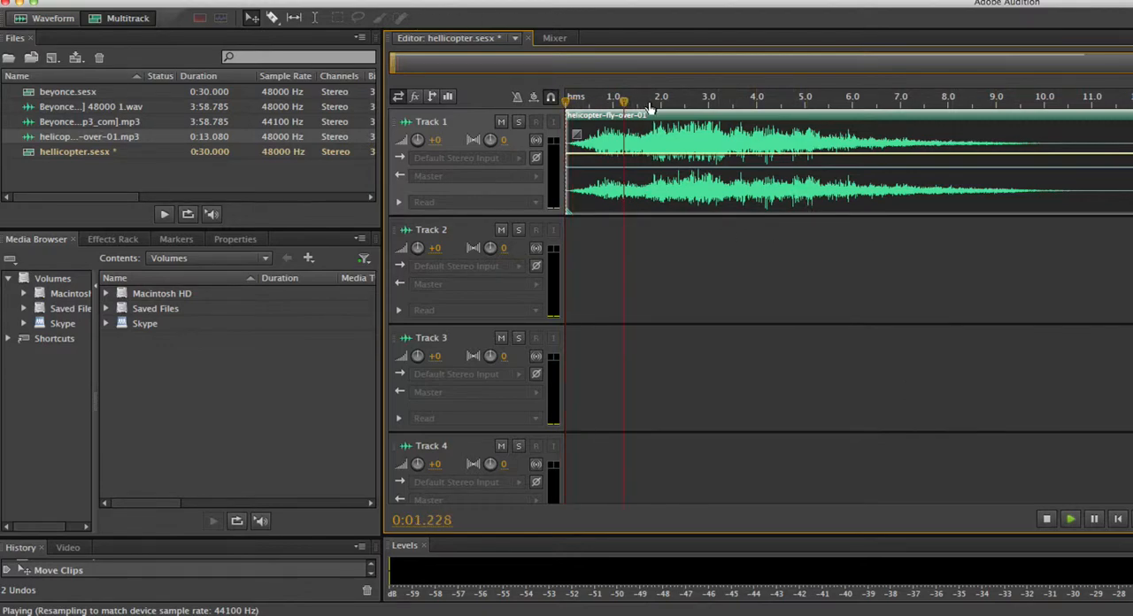
drag(720, 113, 950, 112)
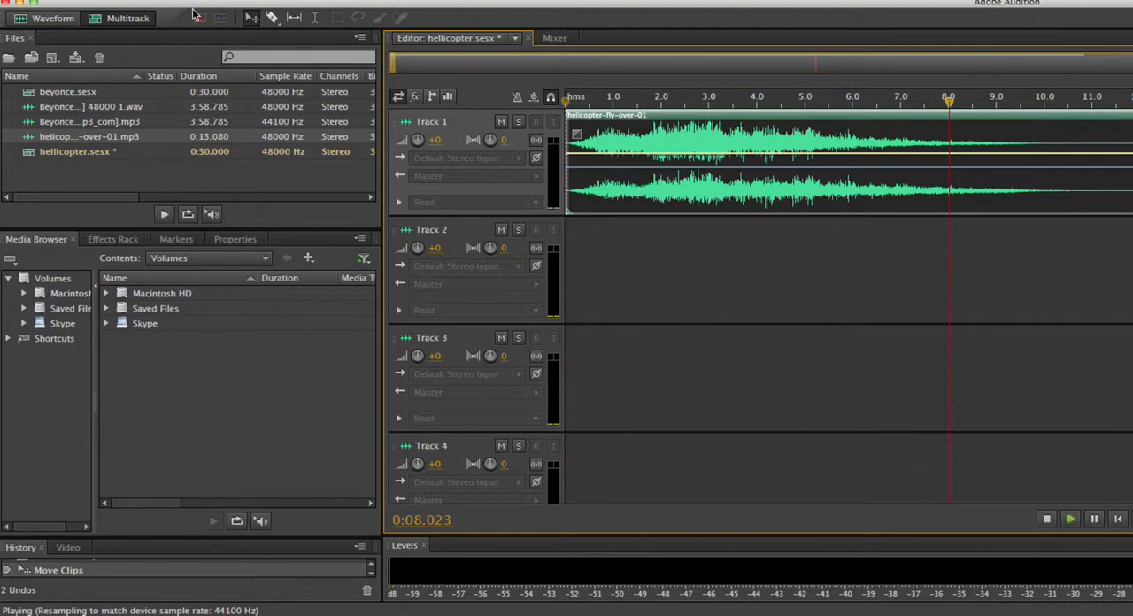
click(272, 17)
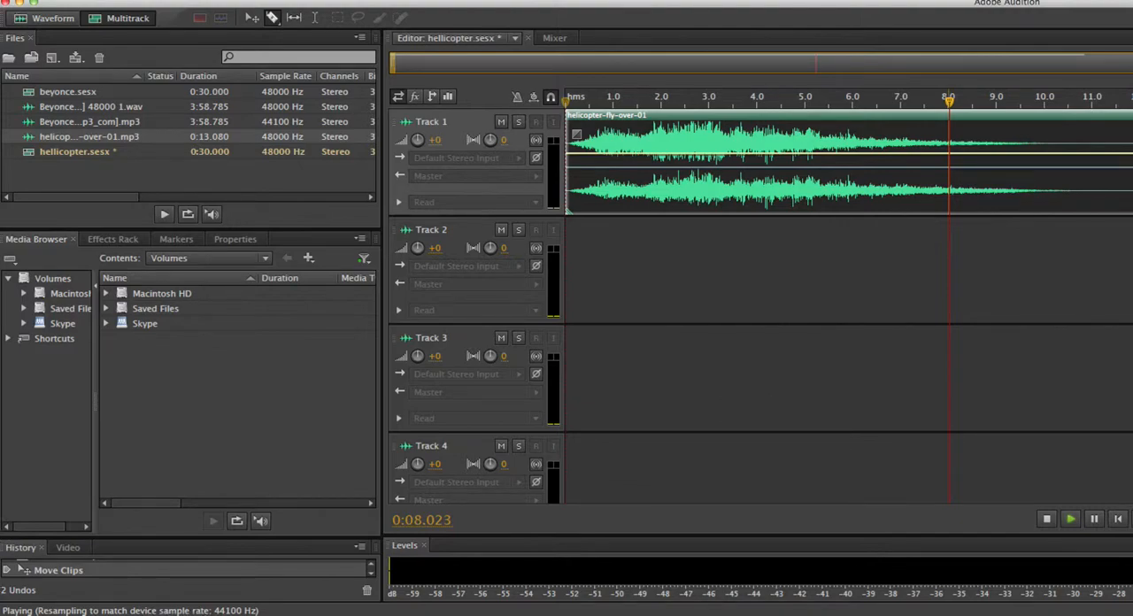
Open the macOS Force Quit Applications window and force Skype to quit
click(16, 0)
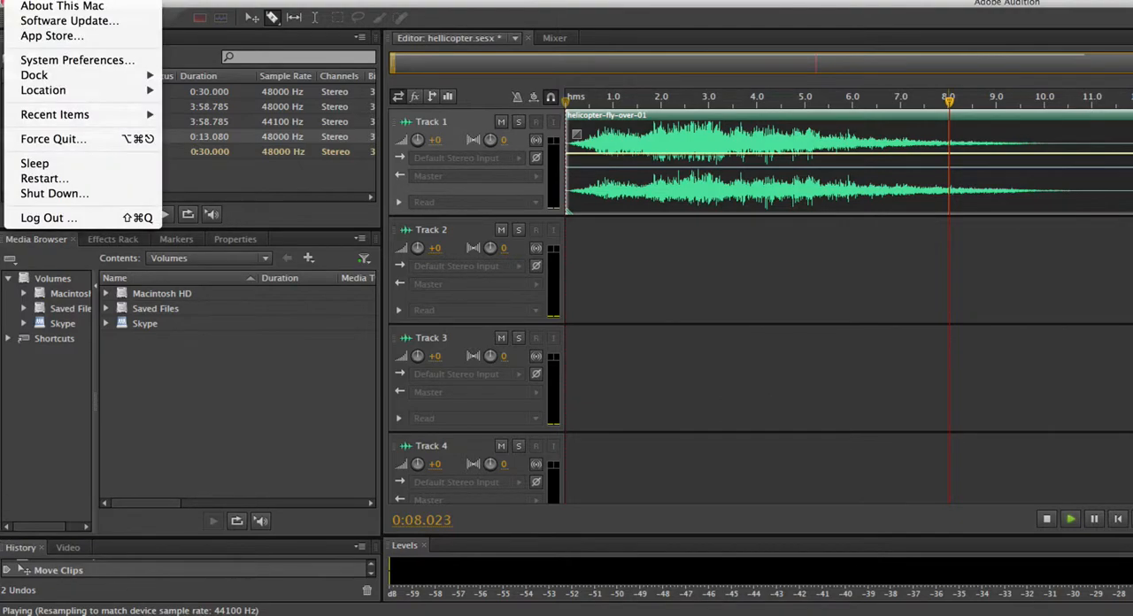
click(65, 143)
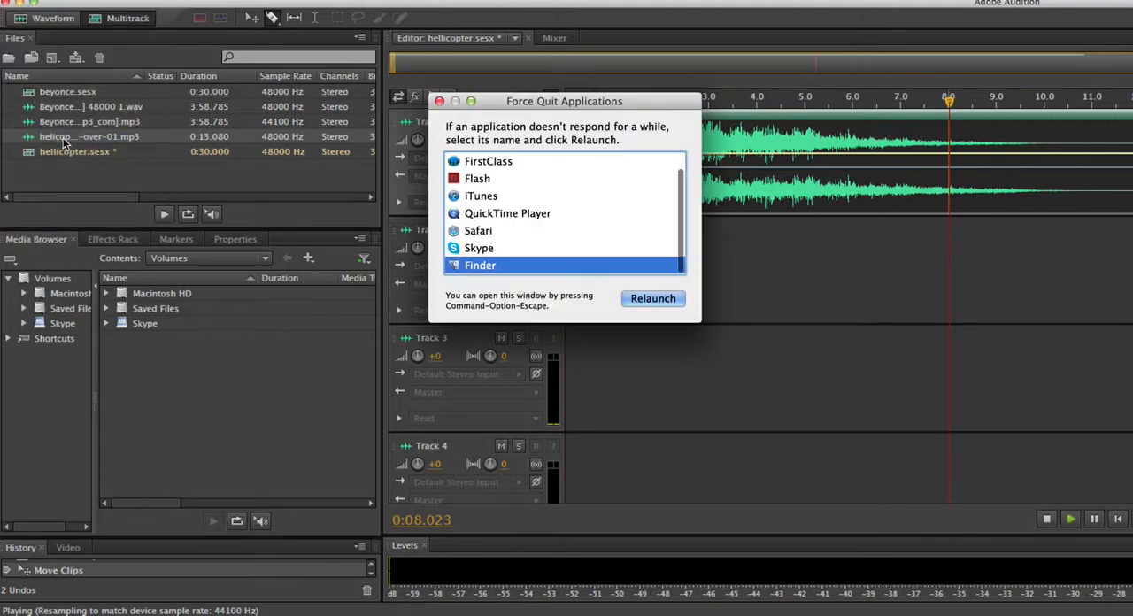
click(497, 216)
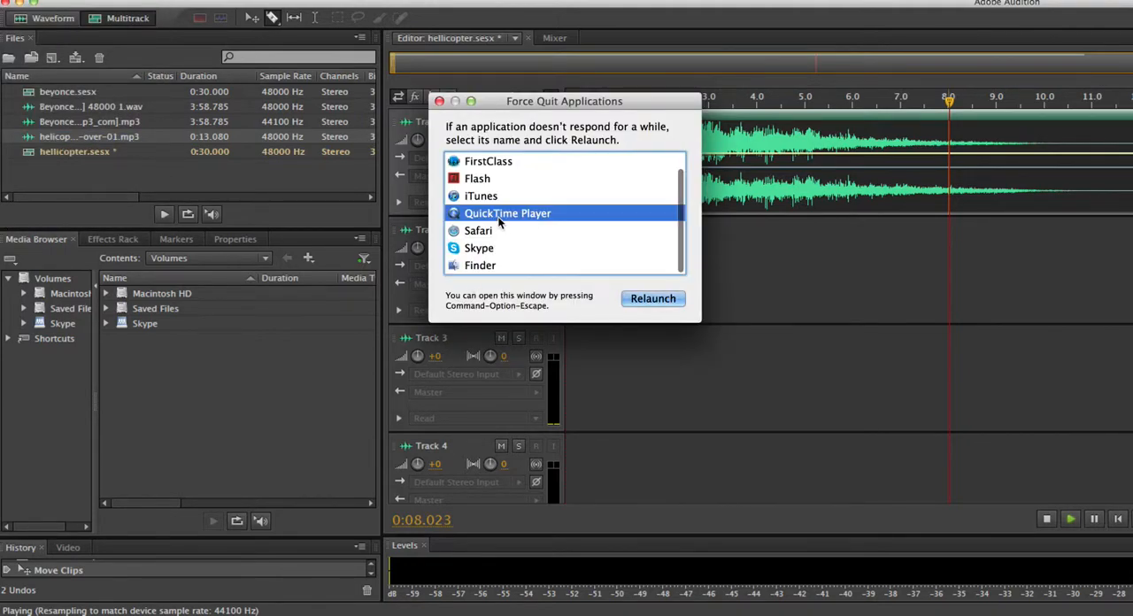
click(549, 231)
key(Down)
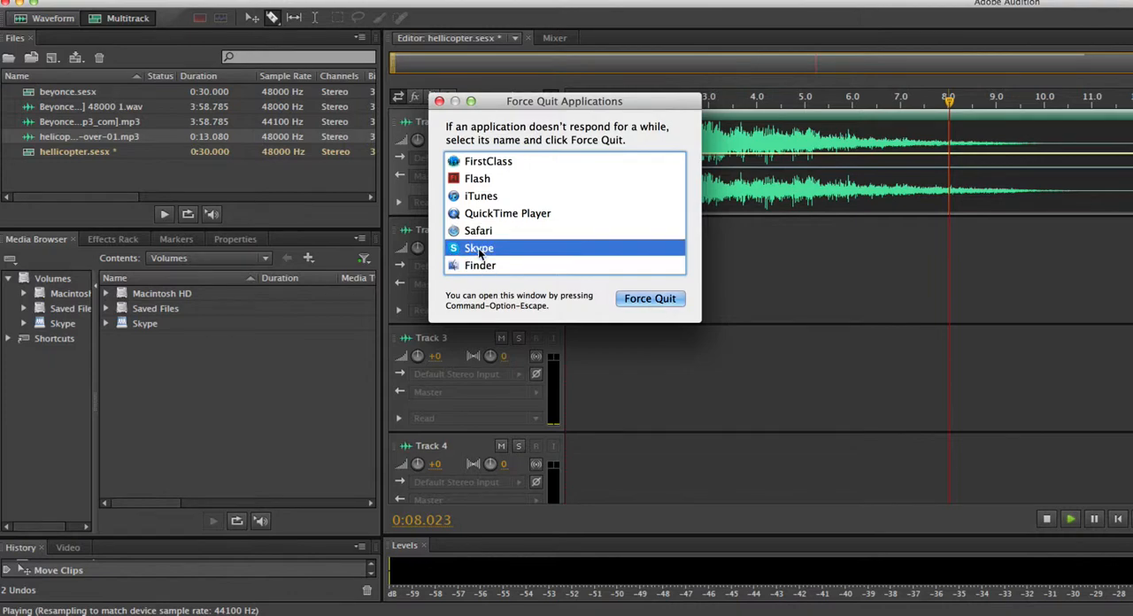
click(650, 299)
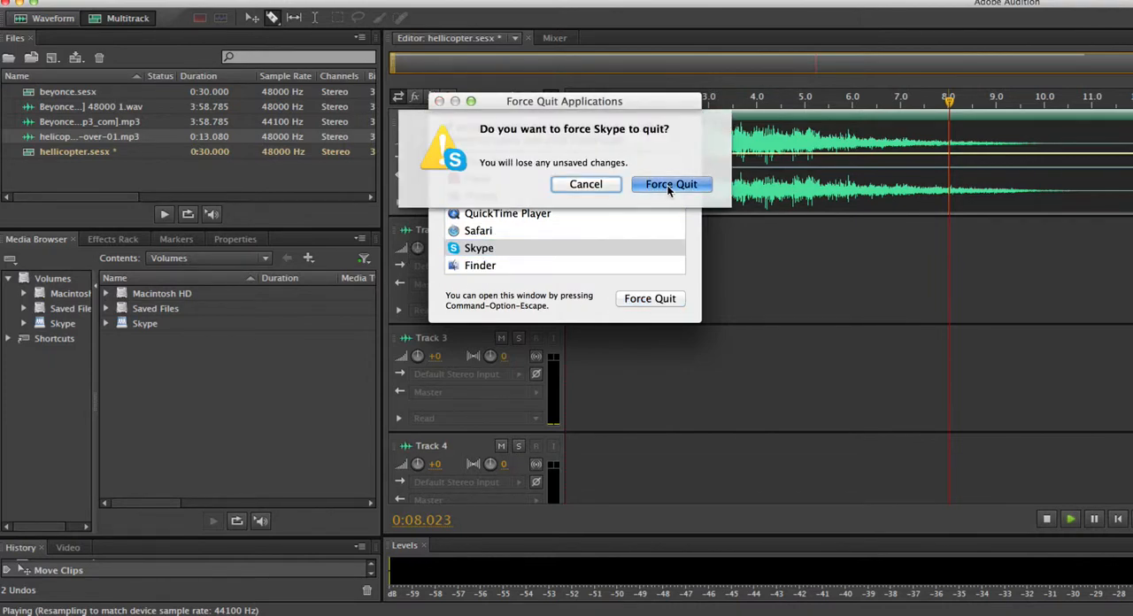
click(670, 184)
Force the unresponsive Audition application to quit
click(476, 236)
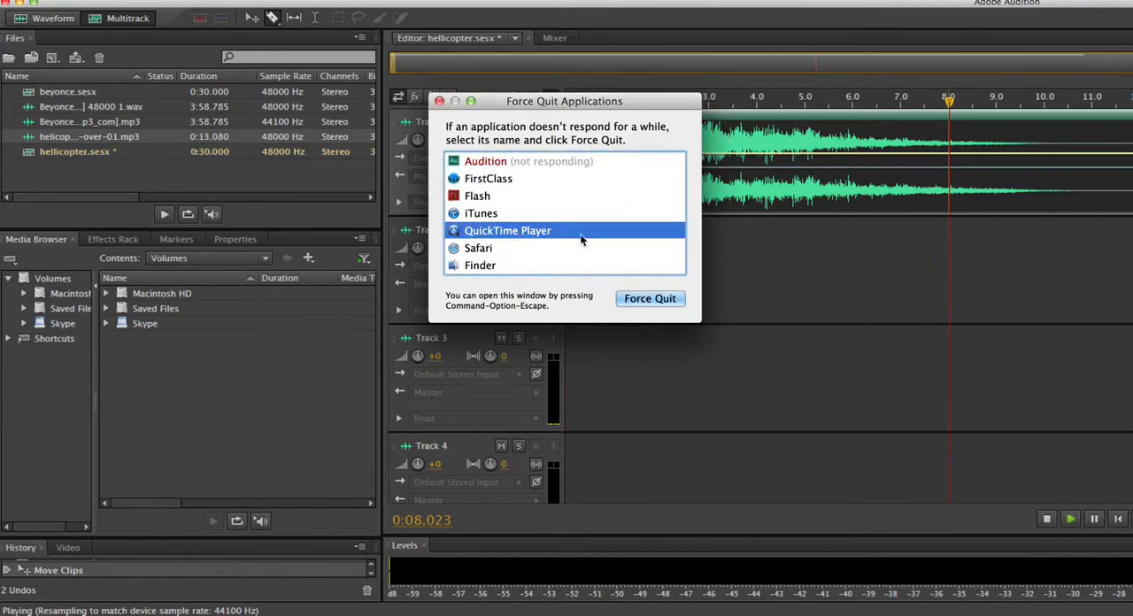
click(561, 162)
click(655, 298)
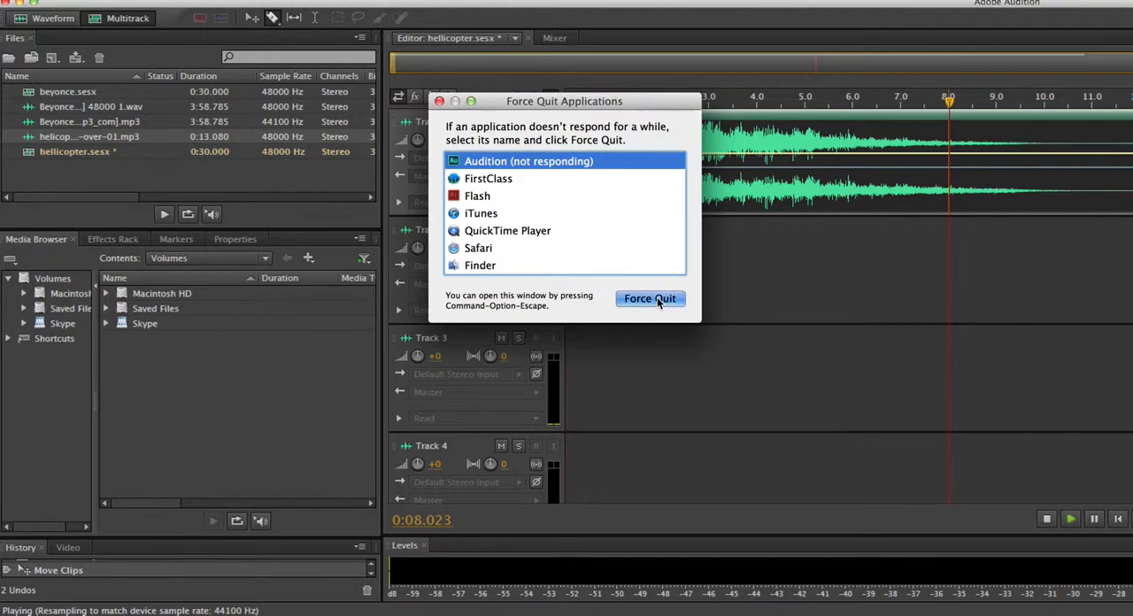
click(670, 183)
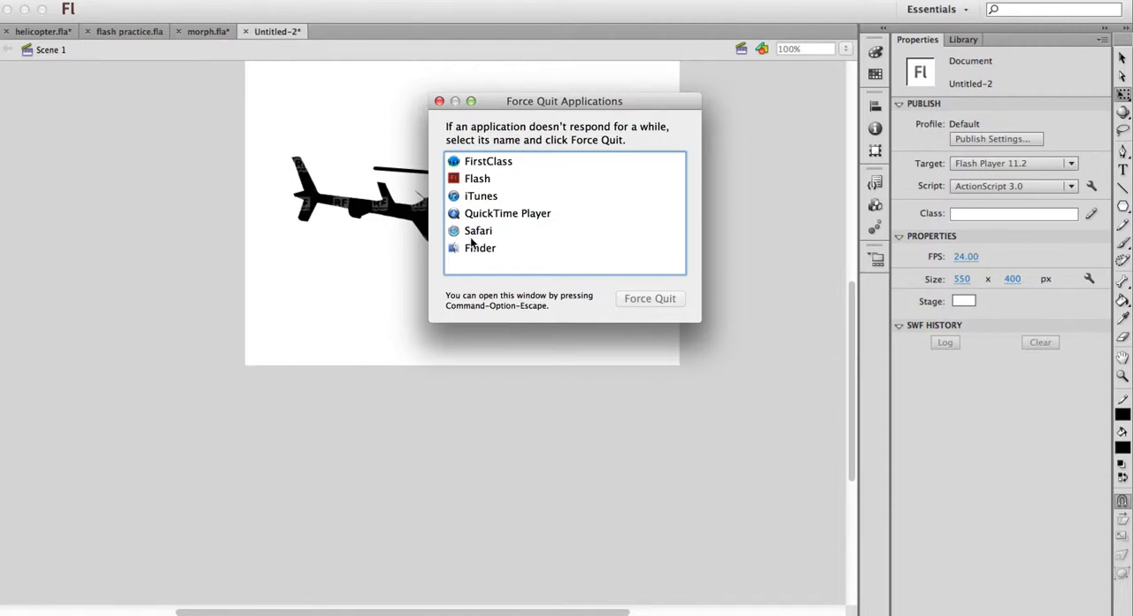
Force Safari and FirstClass to quit
click(475, 230)
click(627, 299)
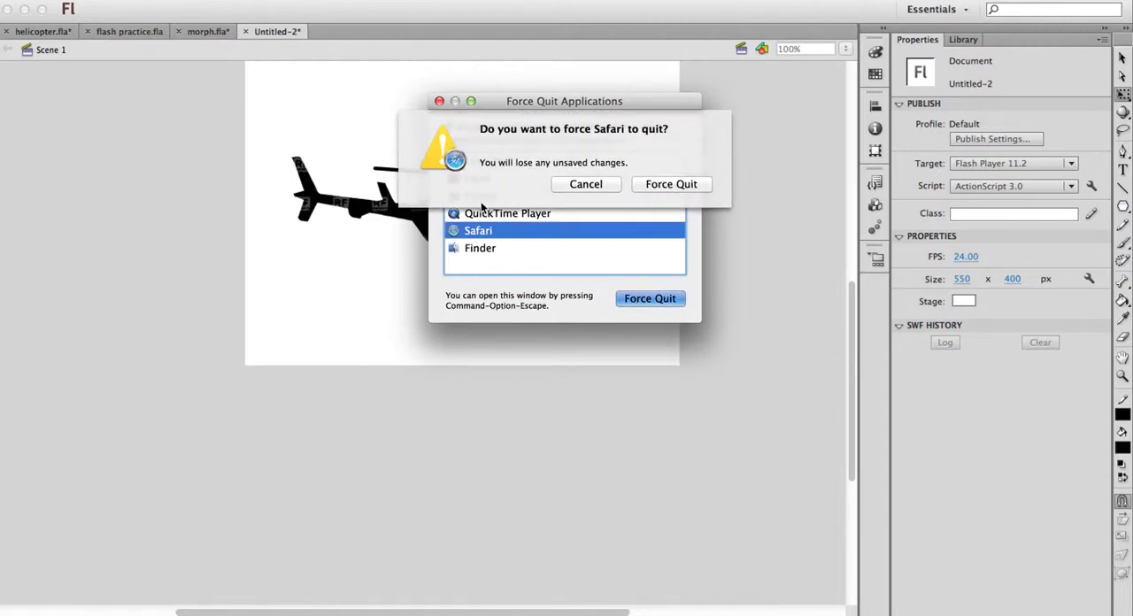
click(660, 188)
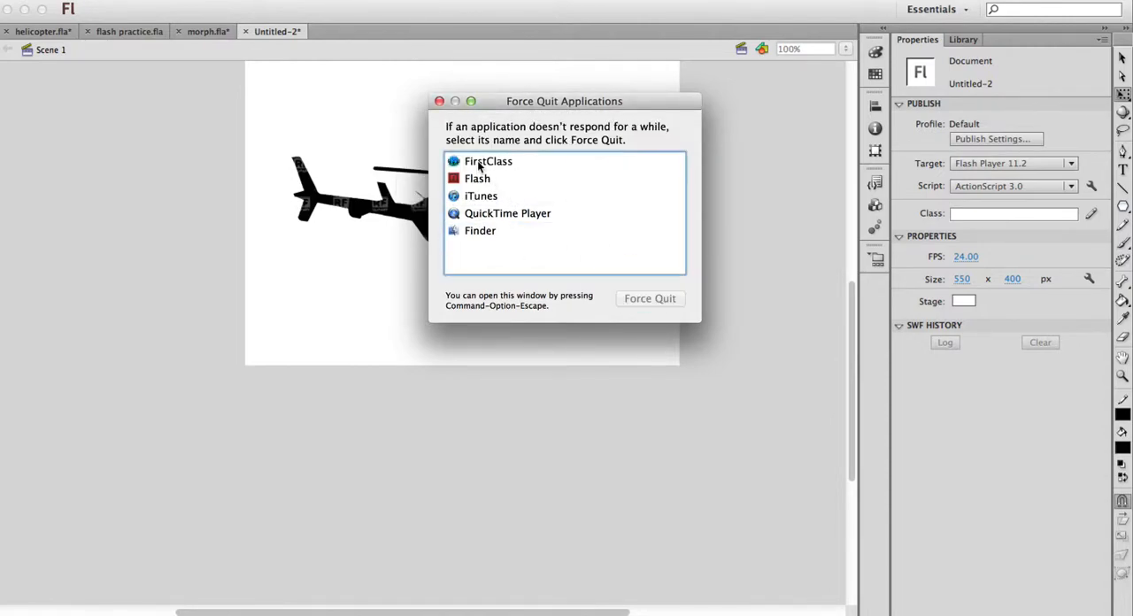
click(474, 161)
click(652, 299)
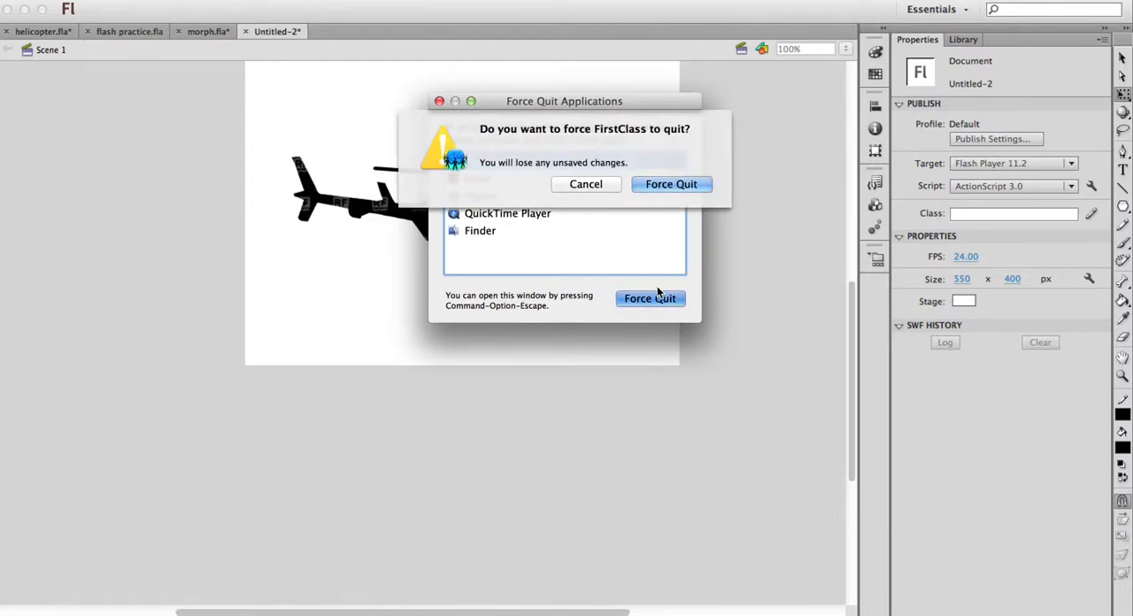
click(670, 184)
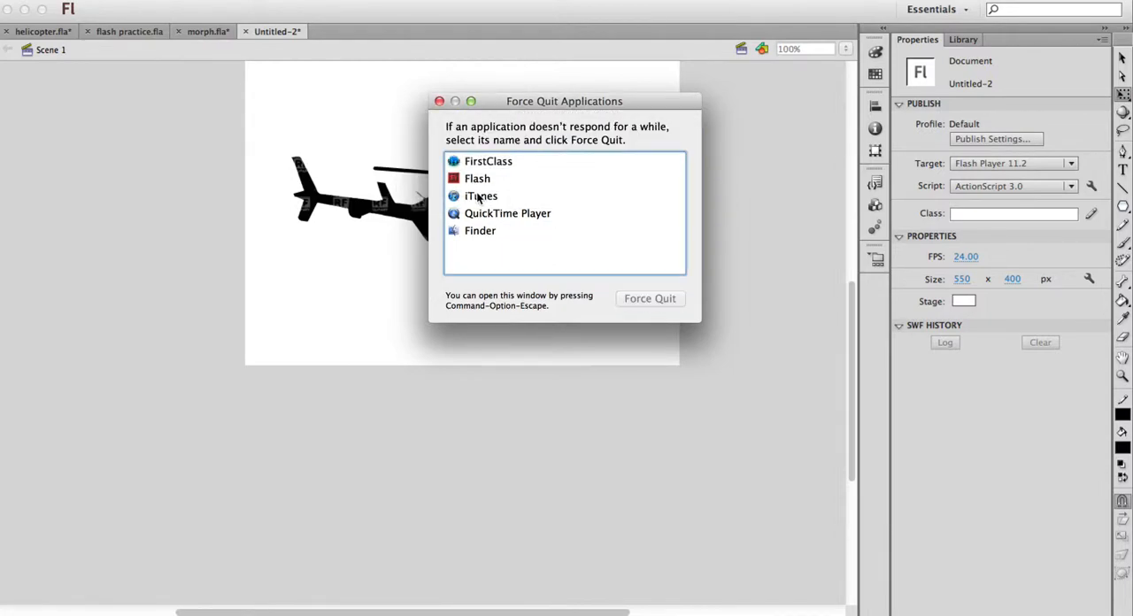
Force iTunes to quit, and dismiss the Force Quit window and the FirstClass problem report without reopening that application
click(478, 180)
click(651, 299)
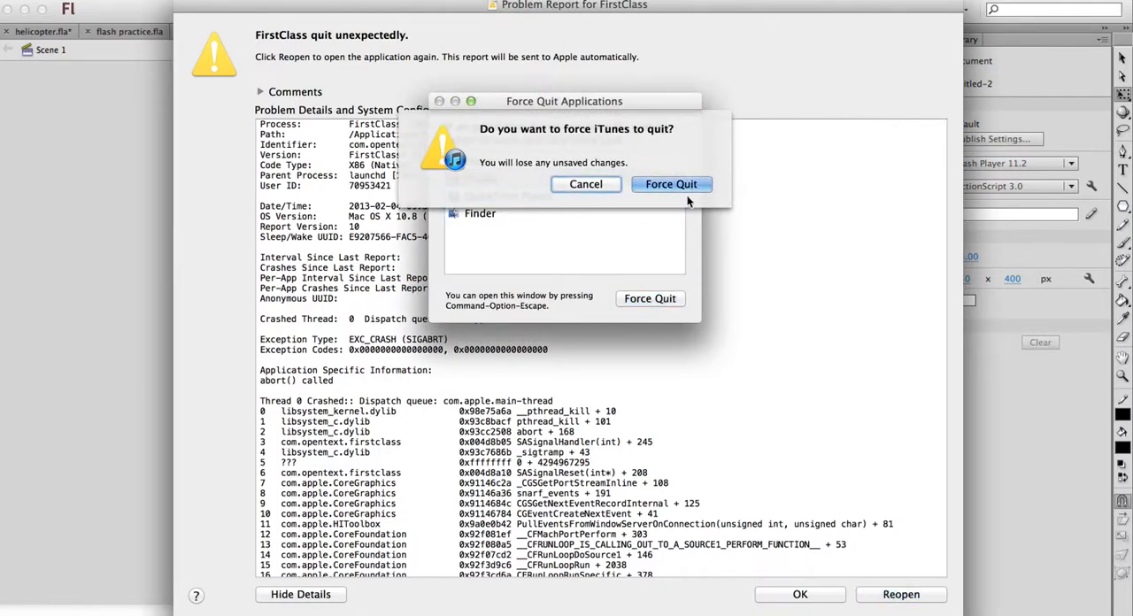
click(684, 186)
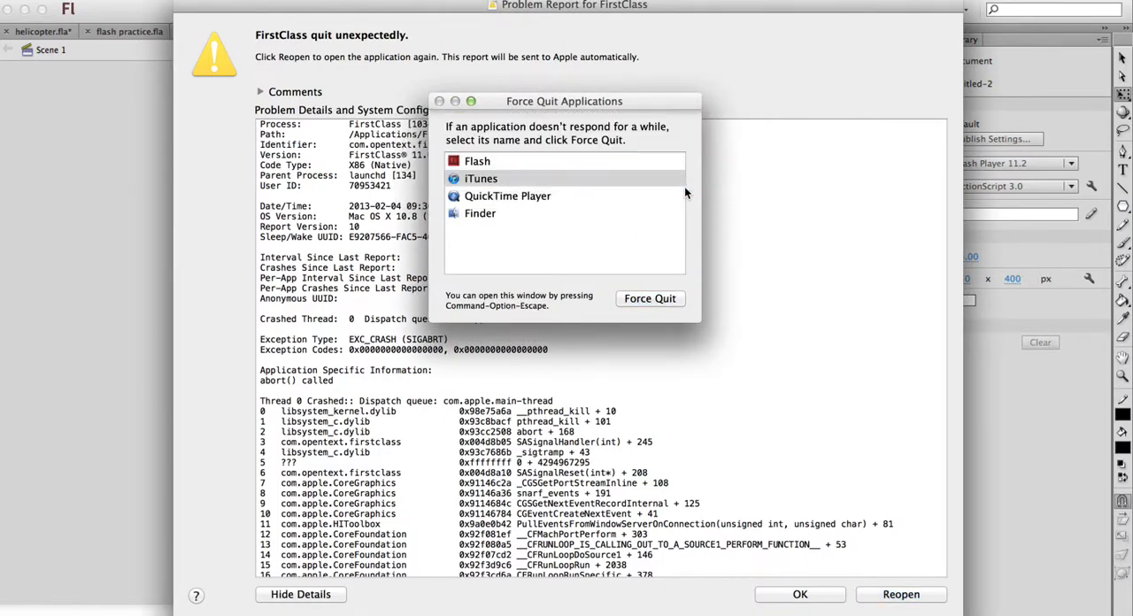
click(439, 102)
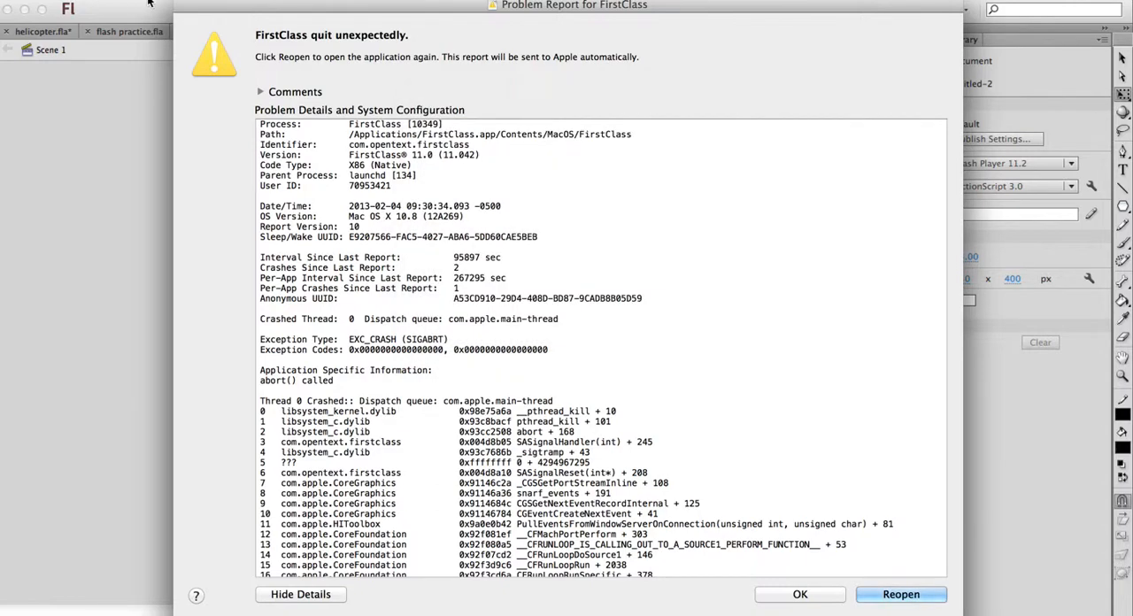
click(798, 595)
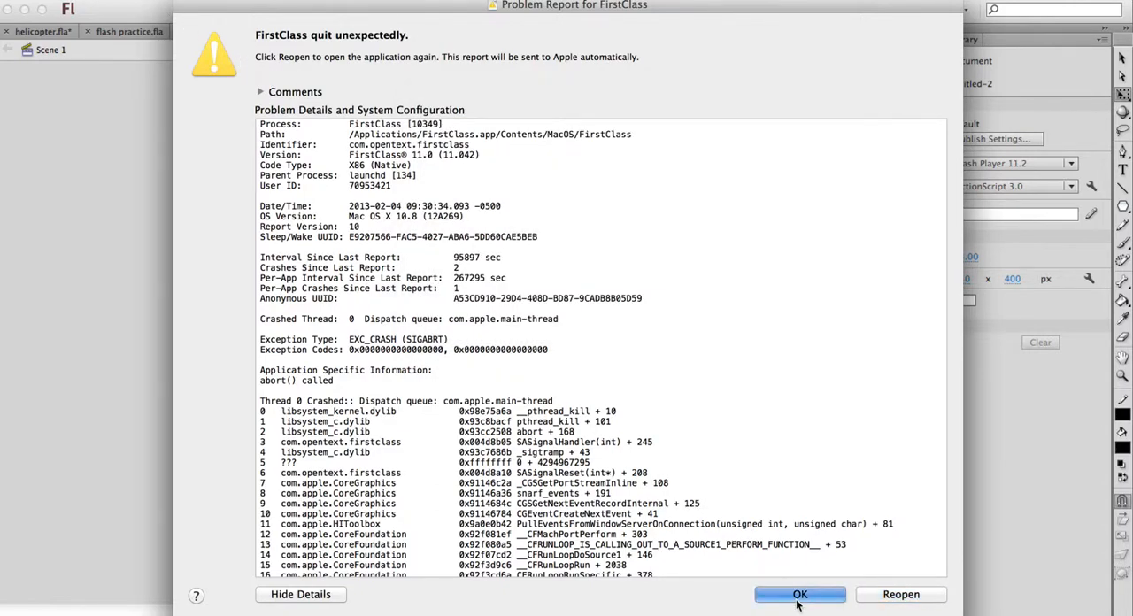
Relaunch Adobe Audition CS6 from the Applications folder on Macintosh HD, continuing the previous session and declining the audio hardware preferences review
click(71, 614)
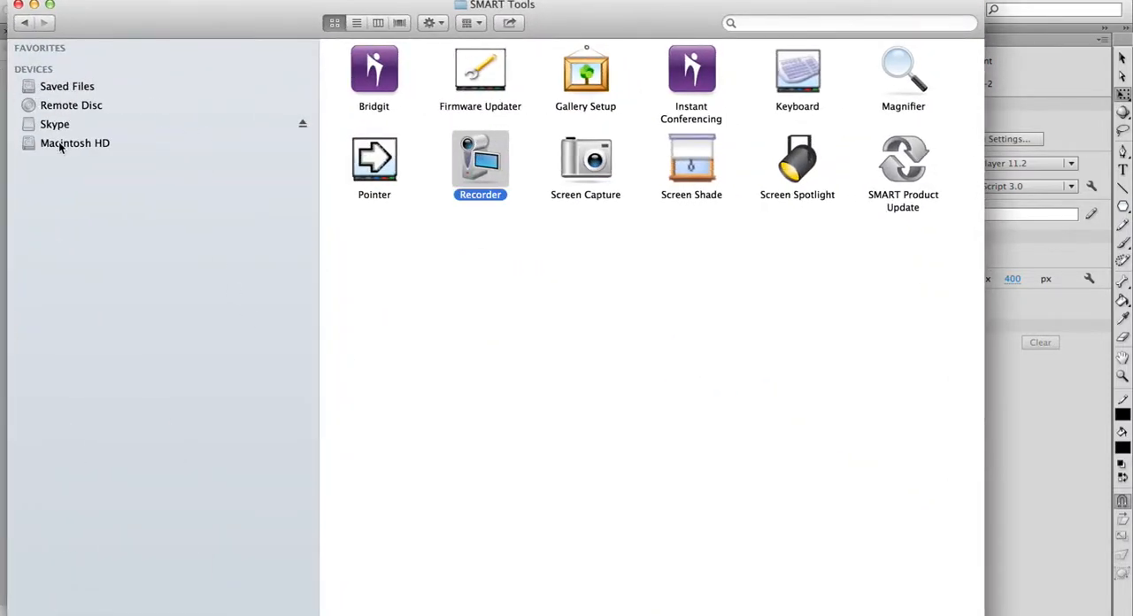
click(70, 146)
double_click(376, 77)
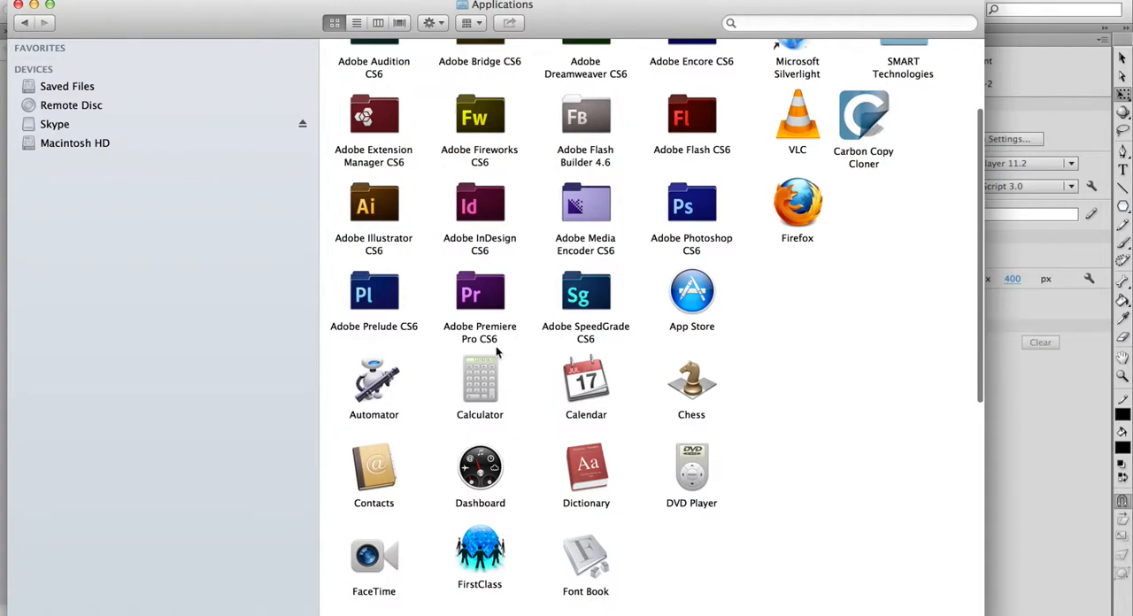
double_click(384, 67)
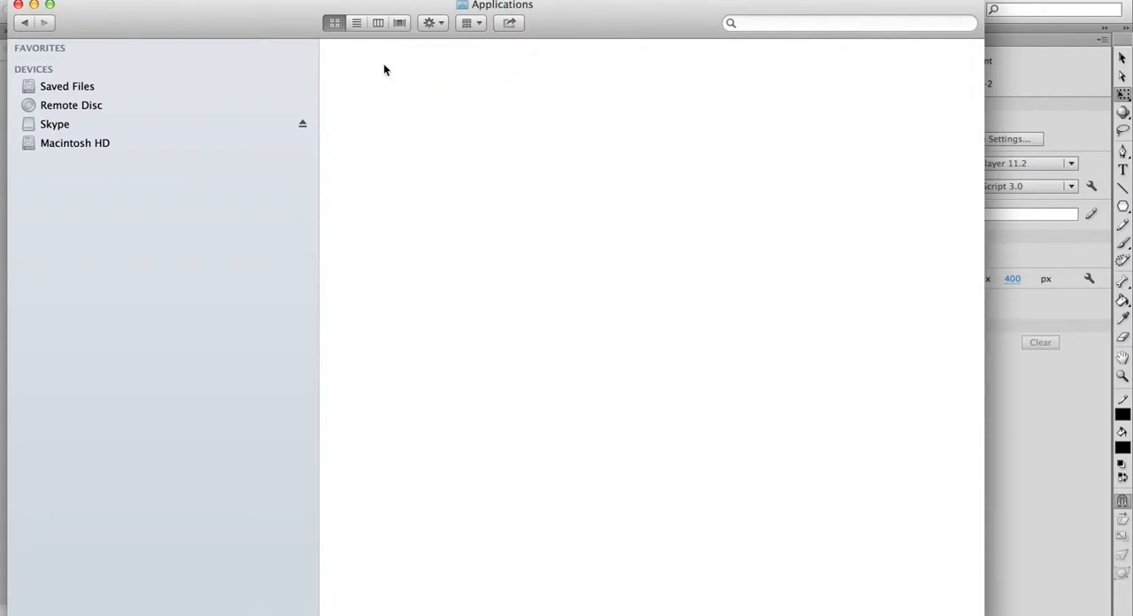
click(377, 81)
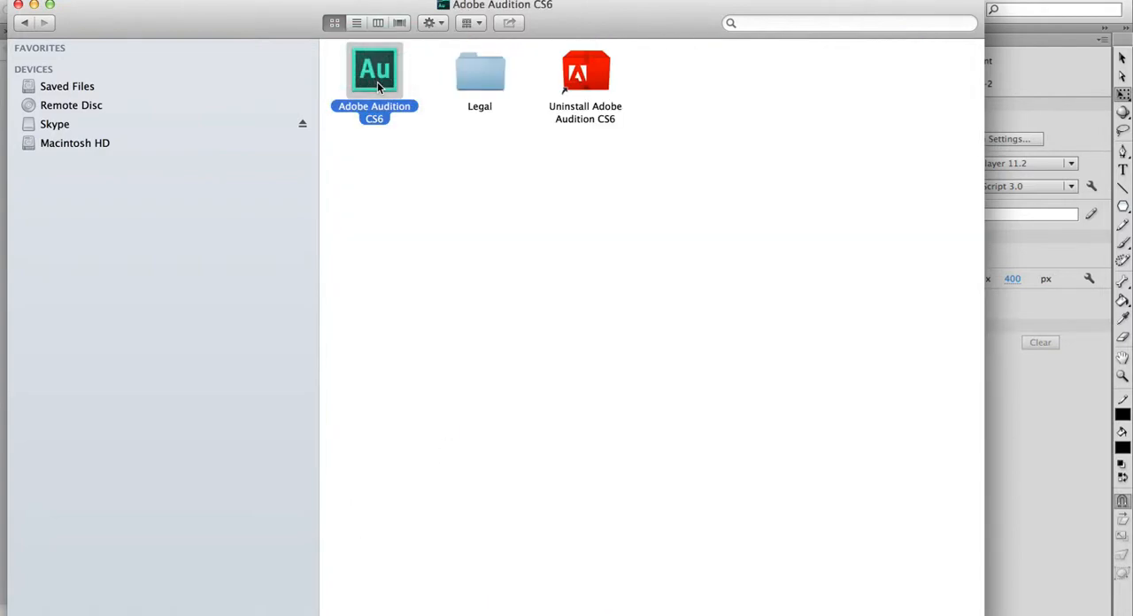
double_click(377, 82)
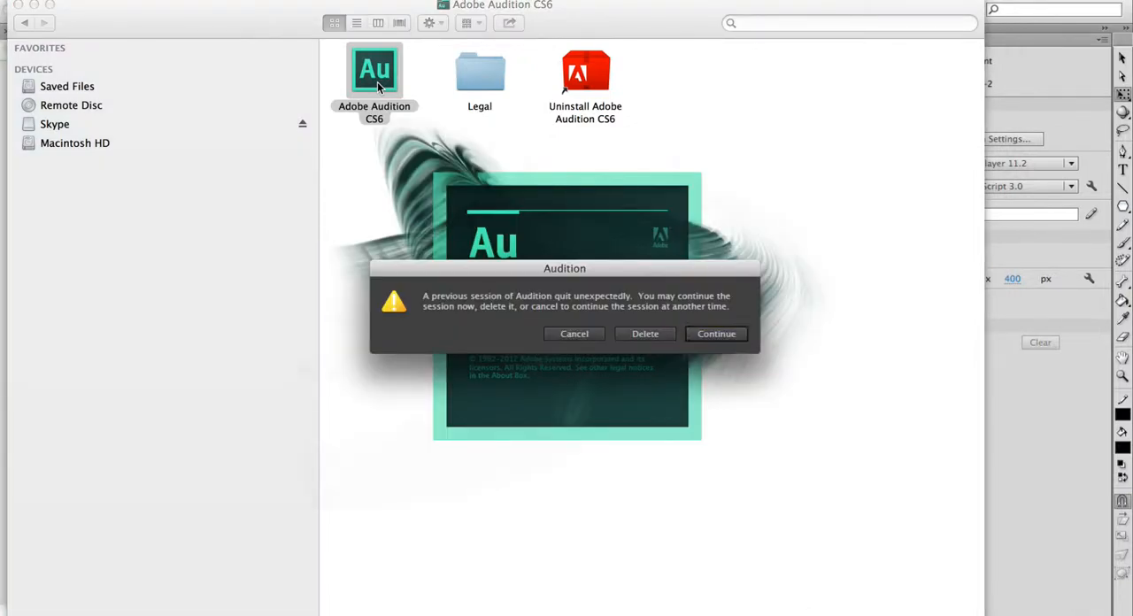
click(721, 335)
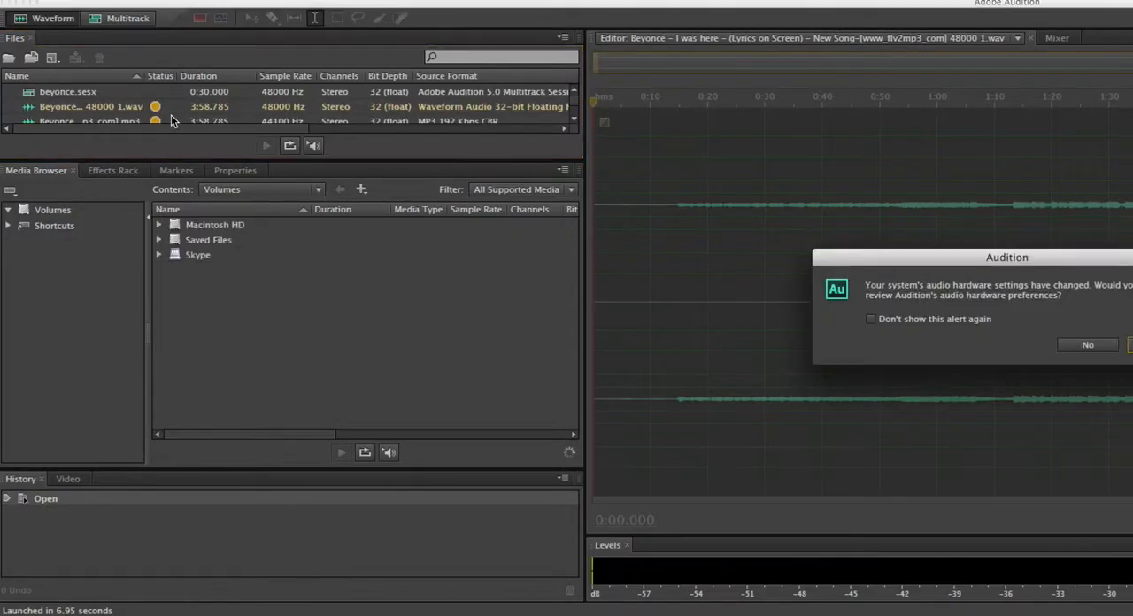
click(1102, 351)
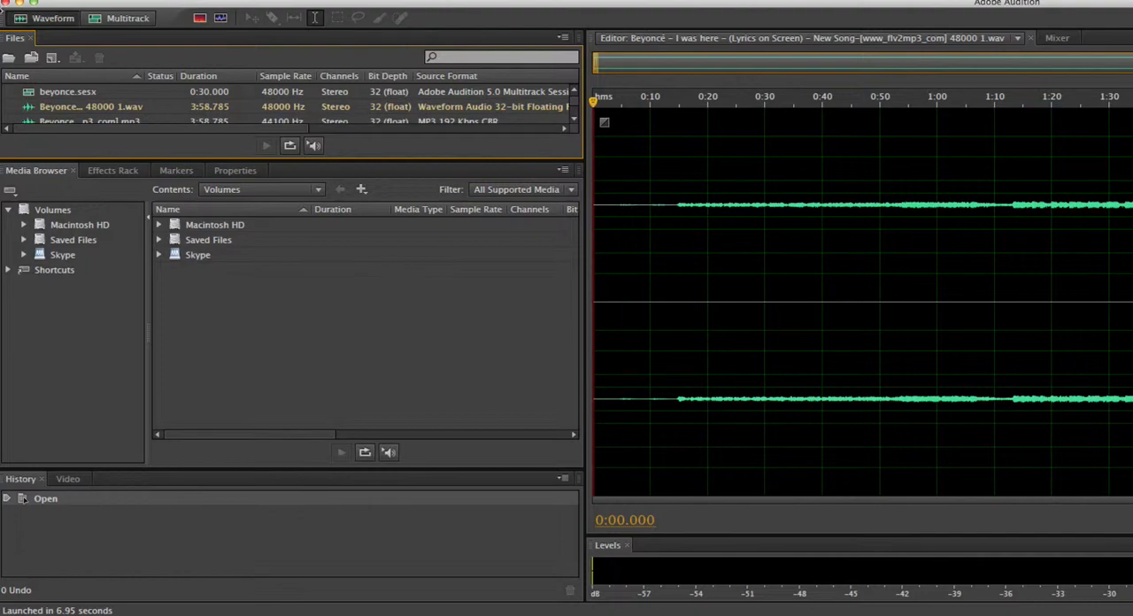
Open the recent multitrack session hellicopter.sesx
click(32, 37)
click(111, 0)
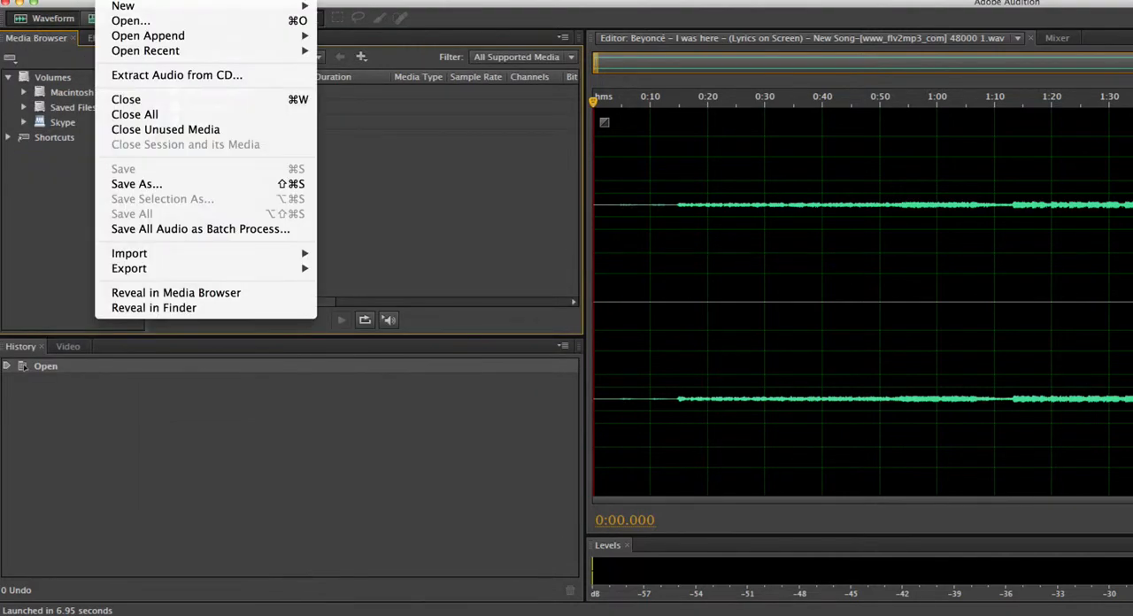
mouse_move(124, 6)
mouse_move(196, 54)
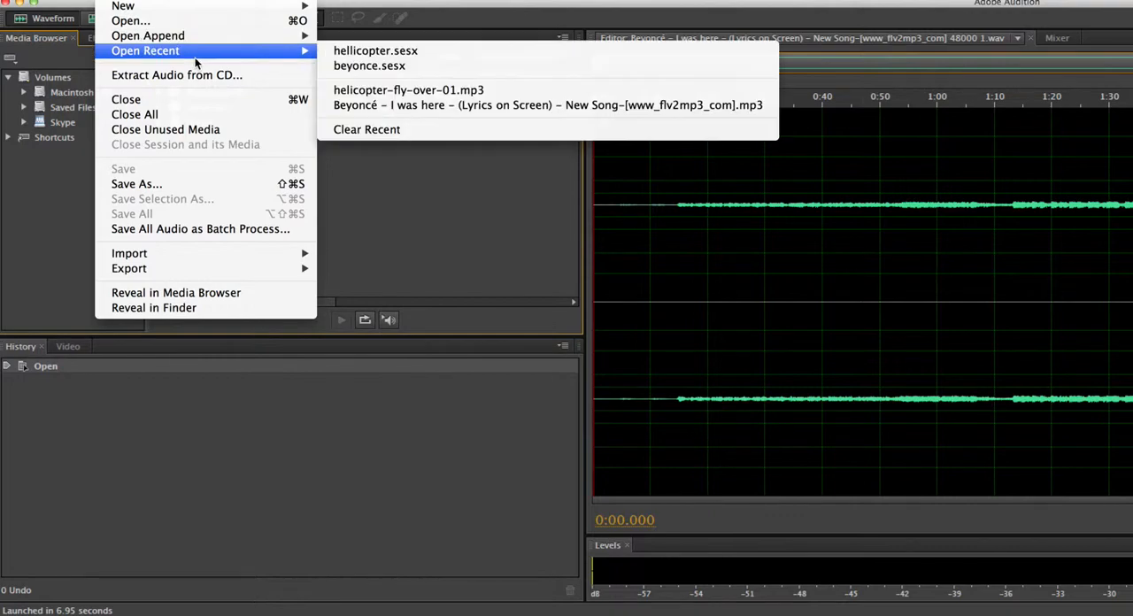
click(363, 51)
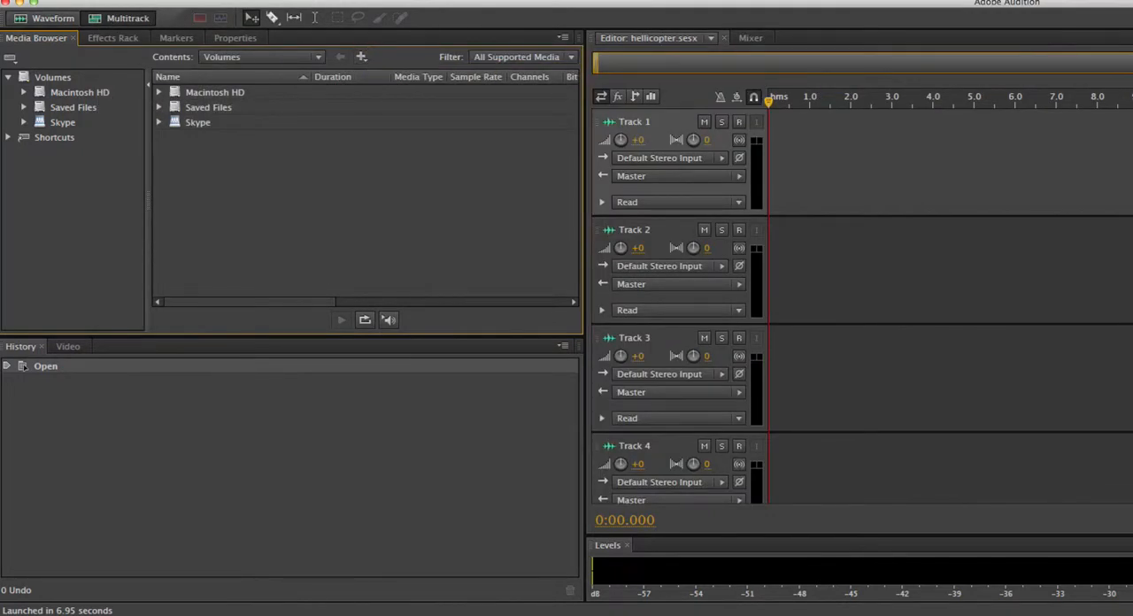
Reset the Default workspace to its original layout
click(434, 2)
mouse_move(478, 7)
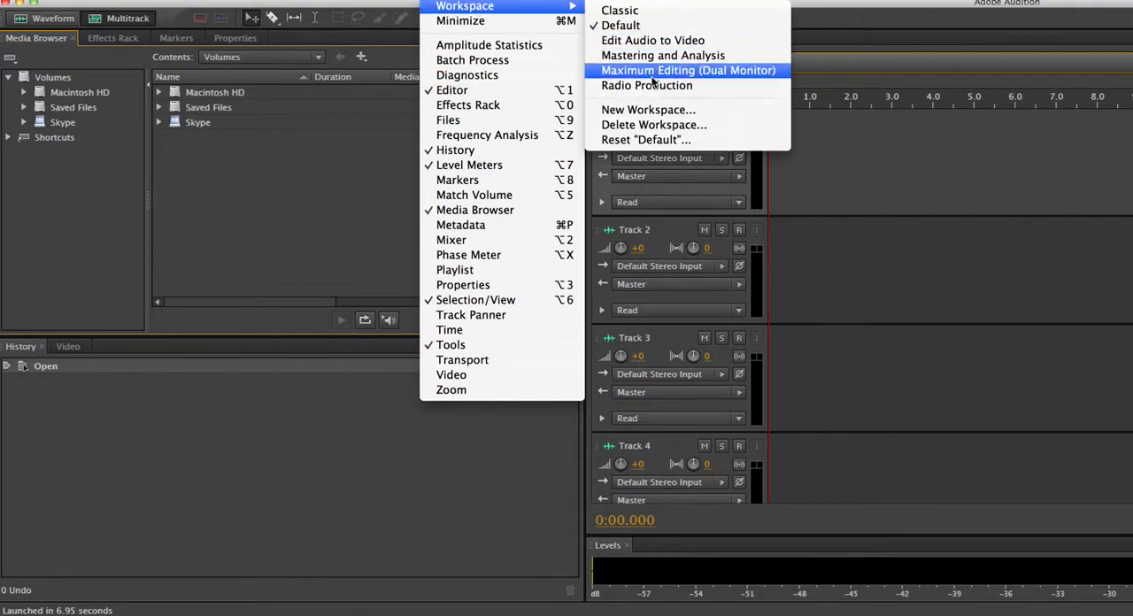
click(637, 136)
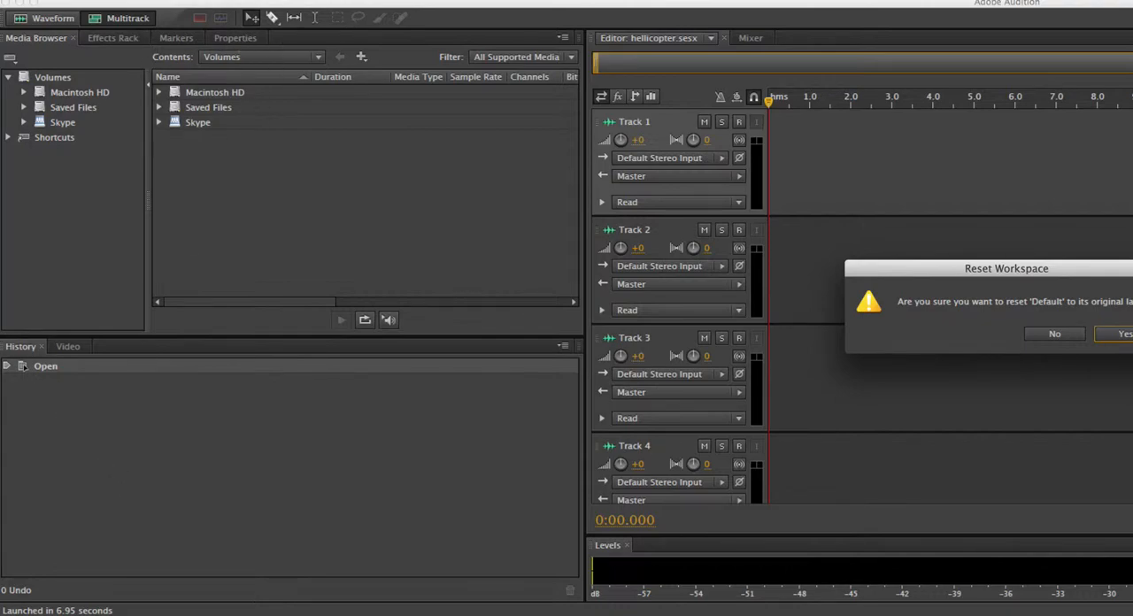
click(1120, 335)
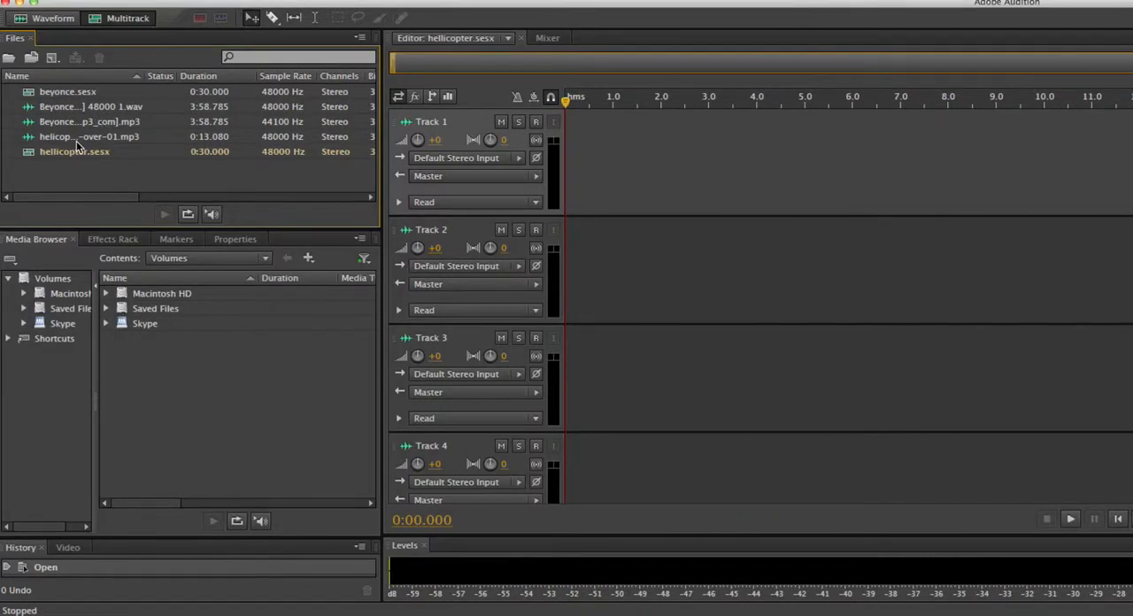
Place helicopter-fly-over-01.mp3 at the start of Track 1 and play the session briefly
click(77, 139)
drag(502, 181, 599, 131)
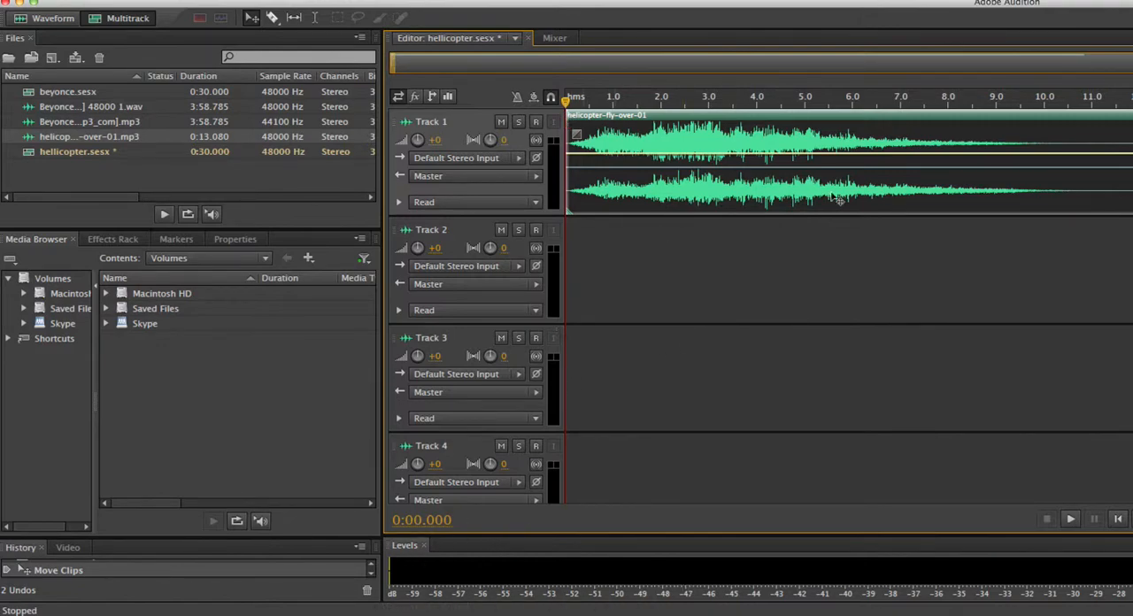
click(1069, 521)
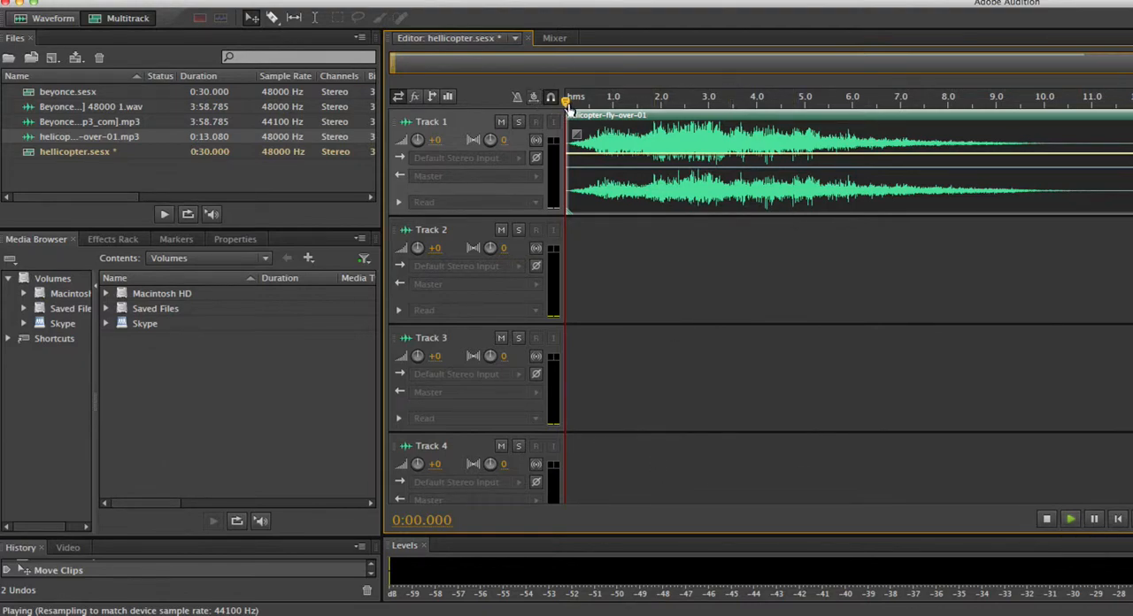
click(1046, 519)
Split the helicopter clip on Track 1 at about 7.3 seconds and delete the part after the cut
click(272, 18)
click(913, 168)
drag(633, 101, 916, 120)
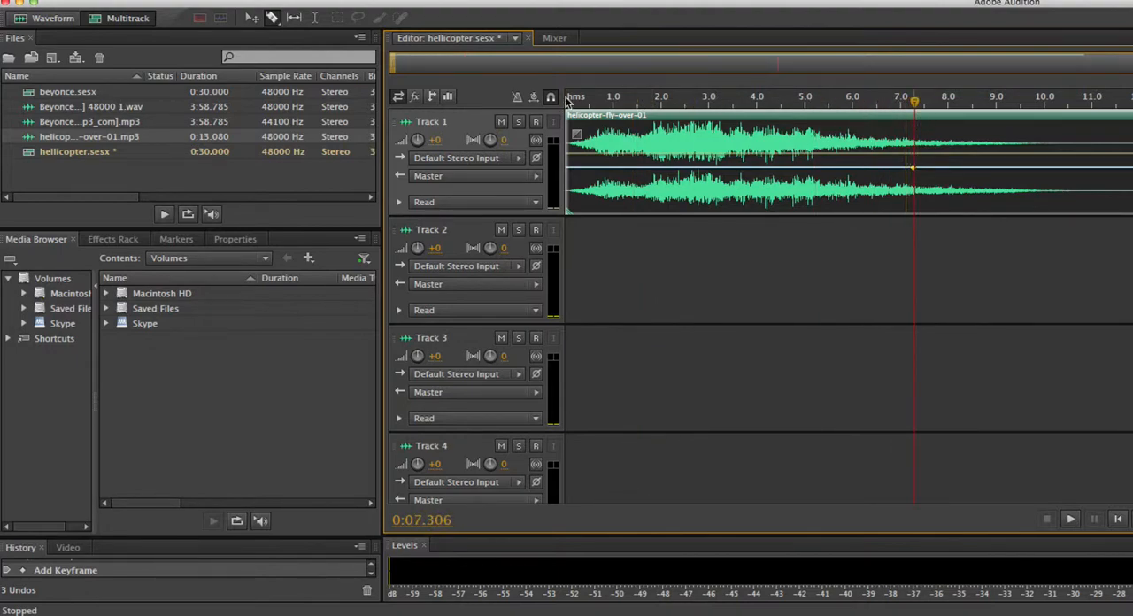
click(272, 17)
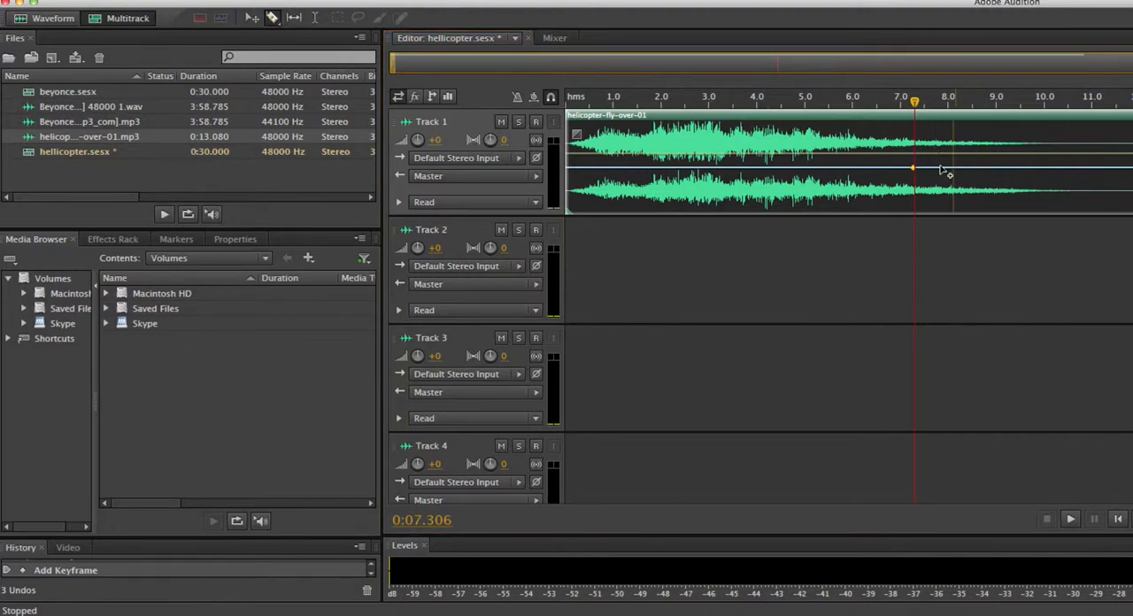
click(916, 148)
click(252, 18)
click(940, 150)
key(Delete)
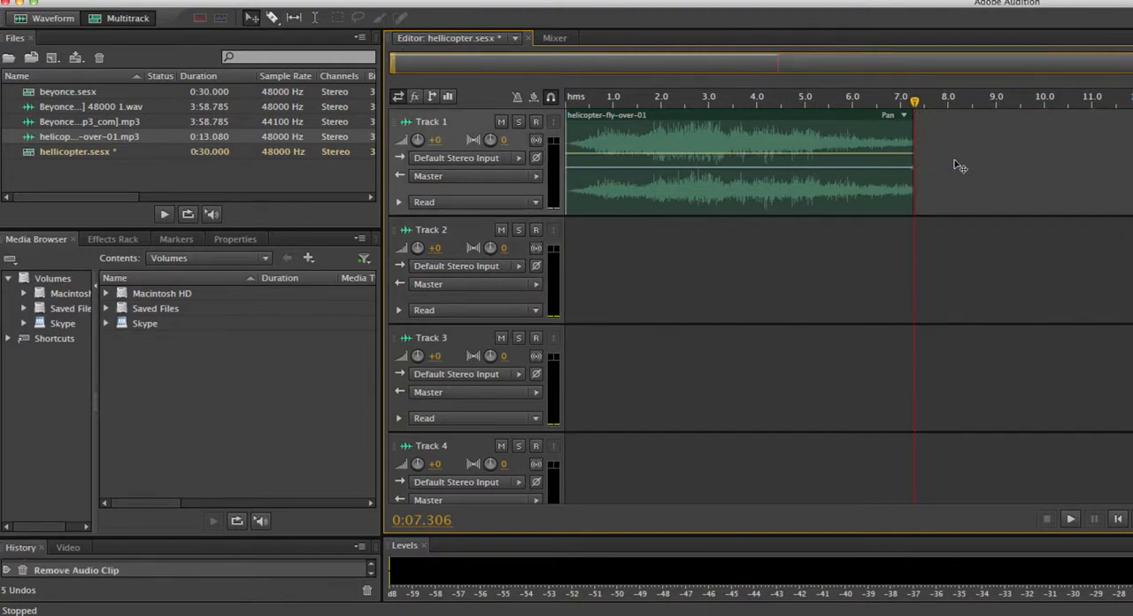
Try to export the entire session as a multitrack mixdown, and accept saving the changes to all open files before closing
drag(915, 100, 608, 110)
click(108, 0)
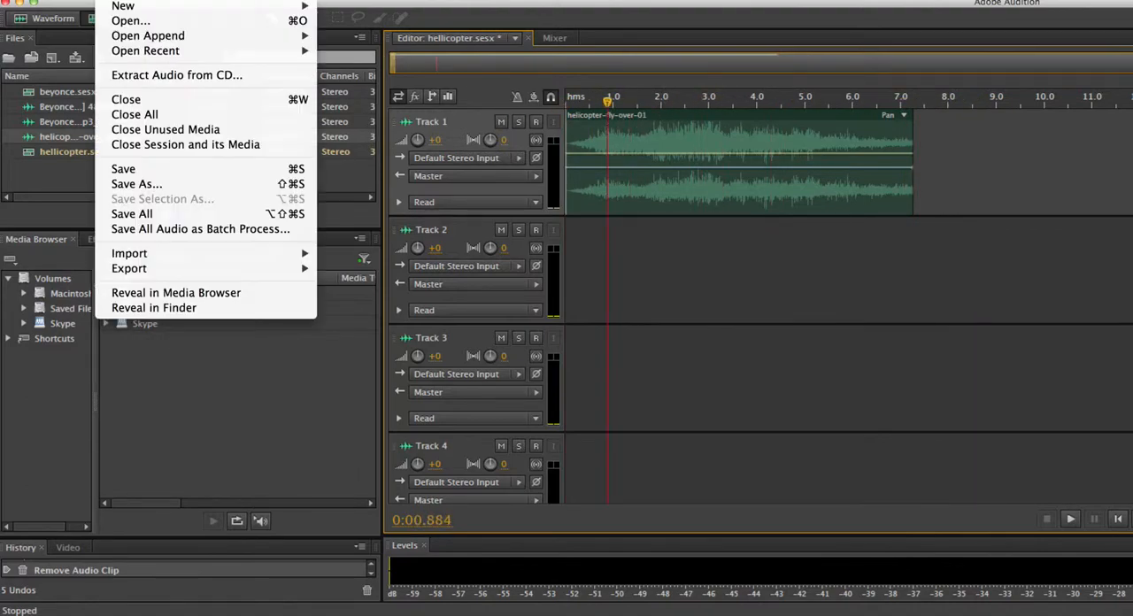
mouse_move(185, 268)
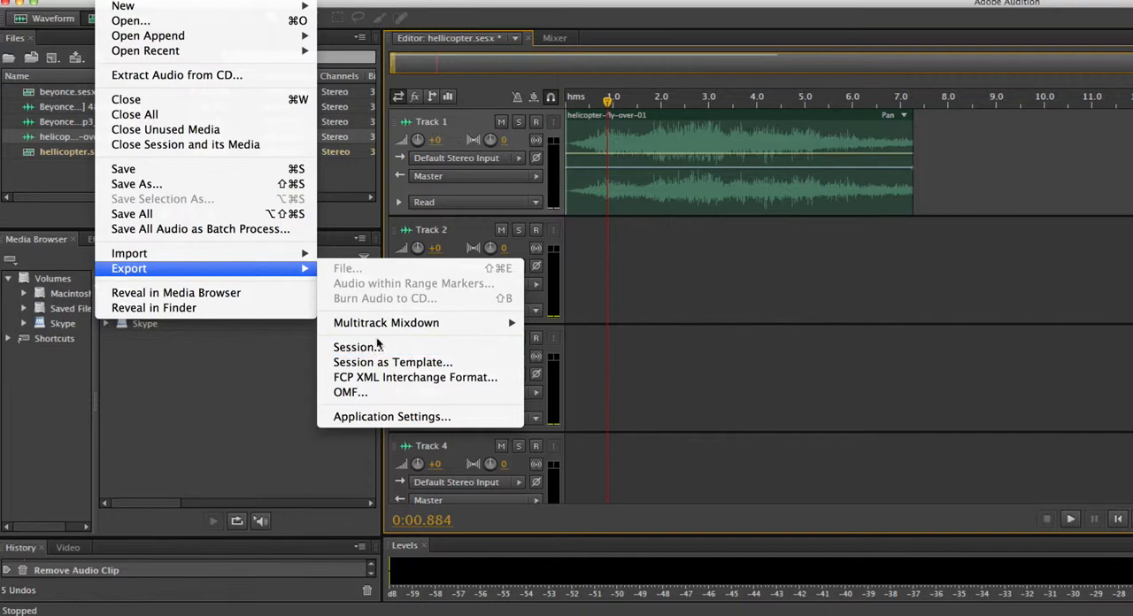
mouse_move(390, 324)
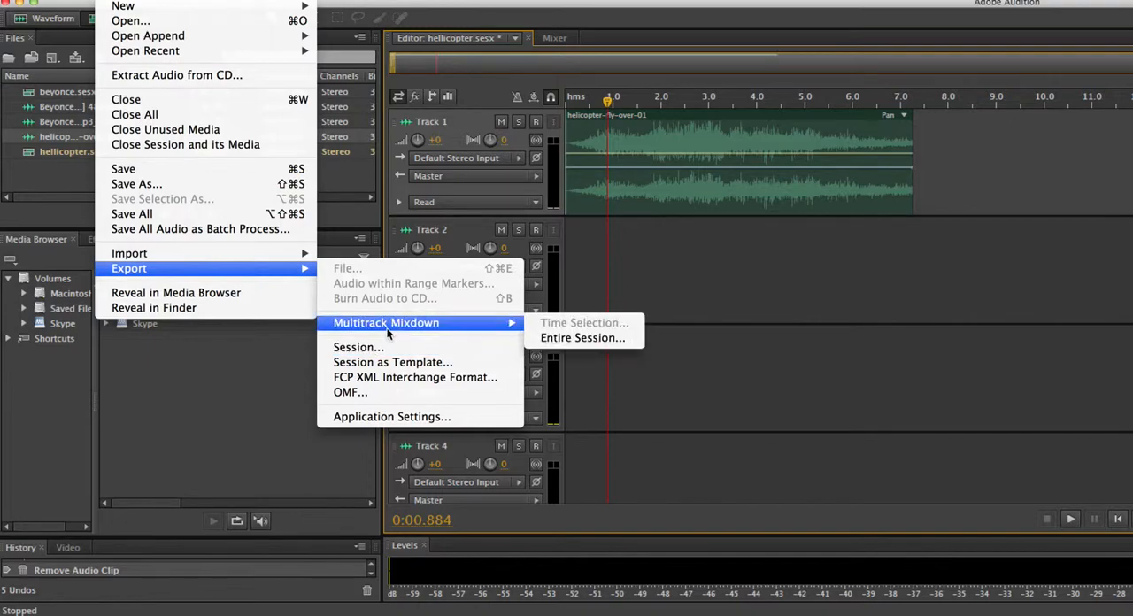
click(612, 337)
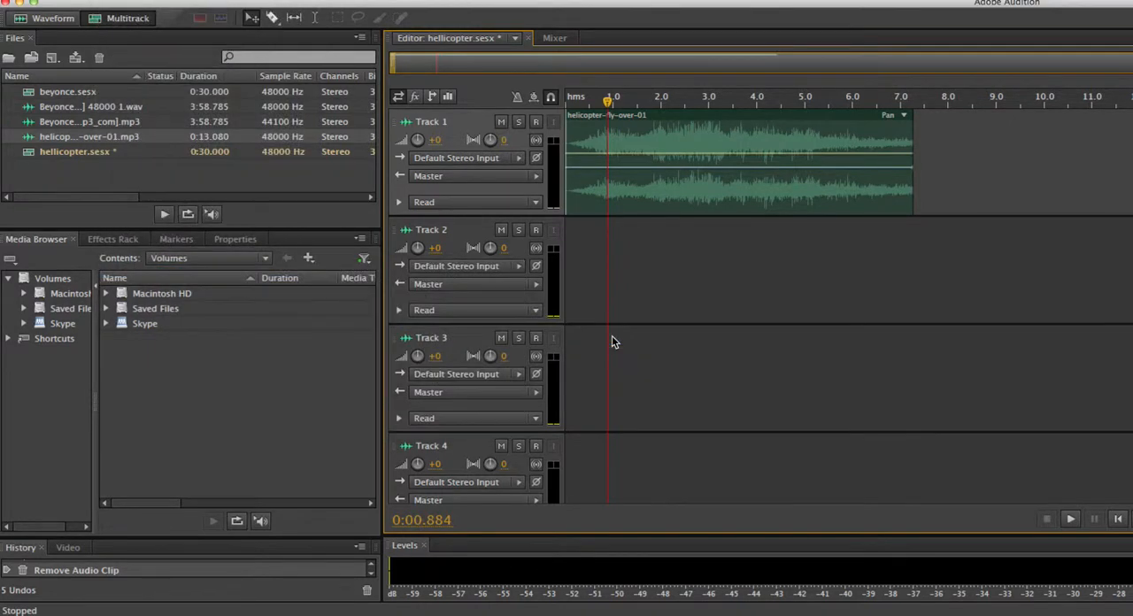
click(672, 219)
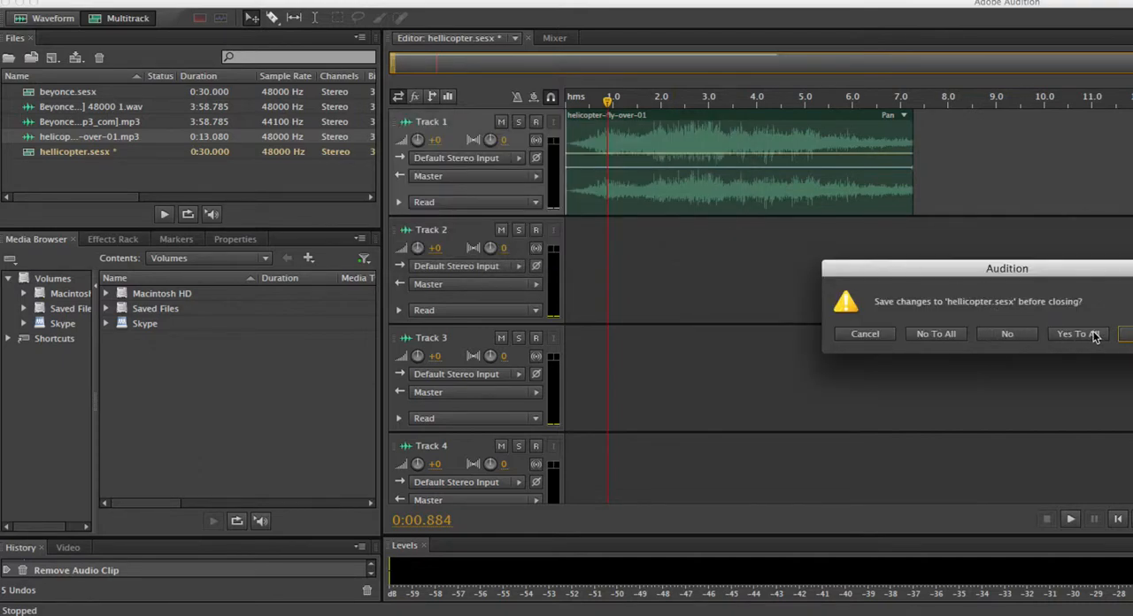
click(1079, 333)
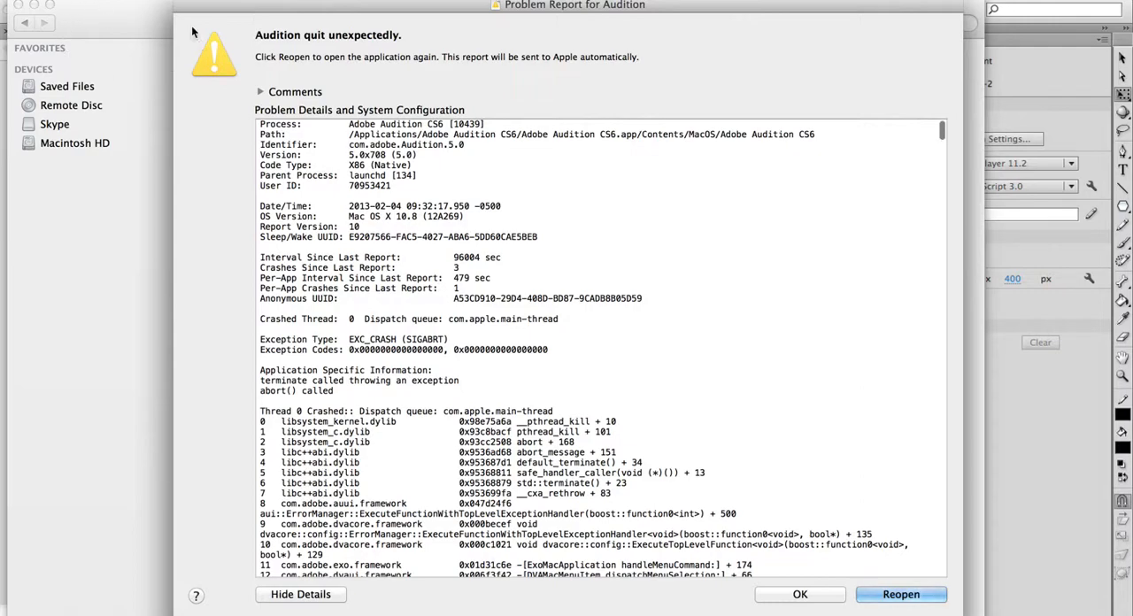
Dismiss the Audition problem report without reopening, put away the Finder window, and decline sending Adobe the crash report
click(797, 594)
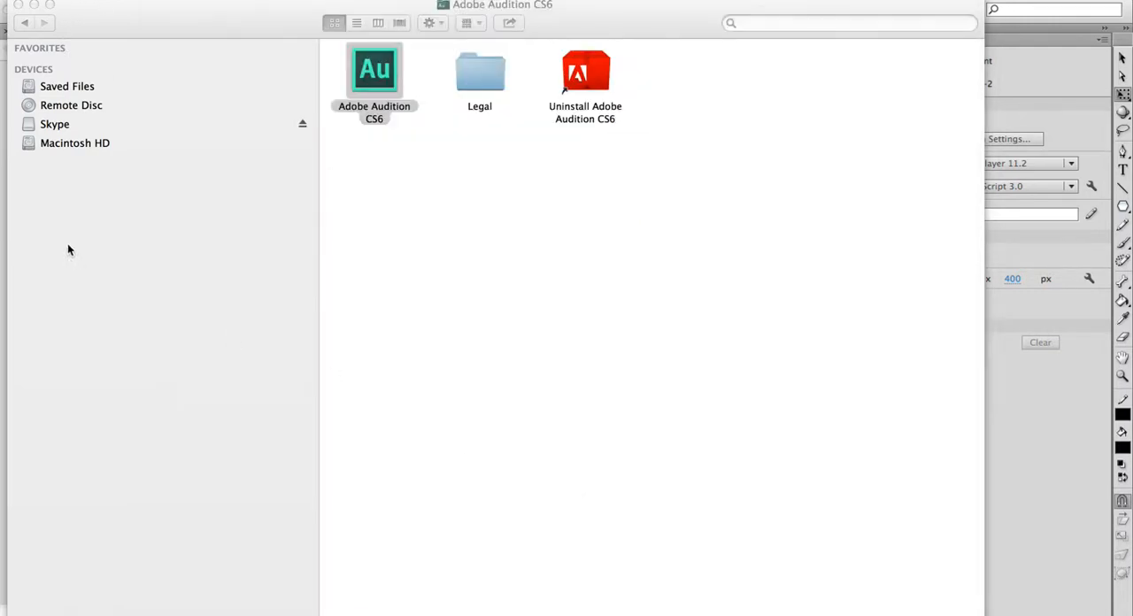
click(33, 5)
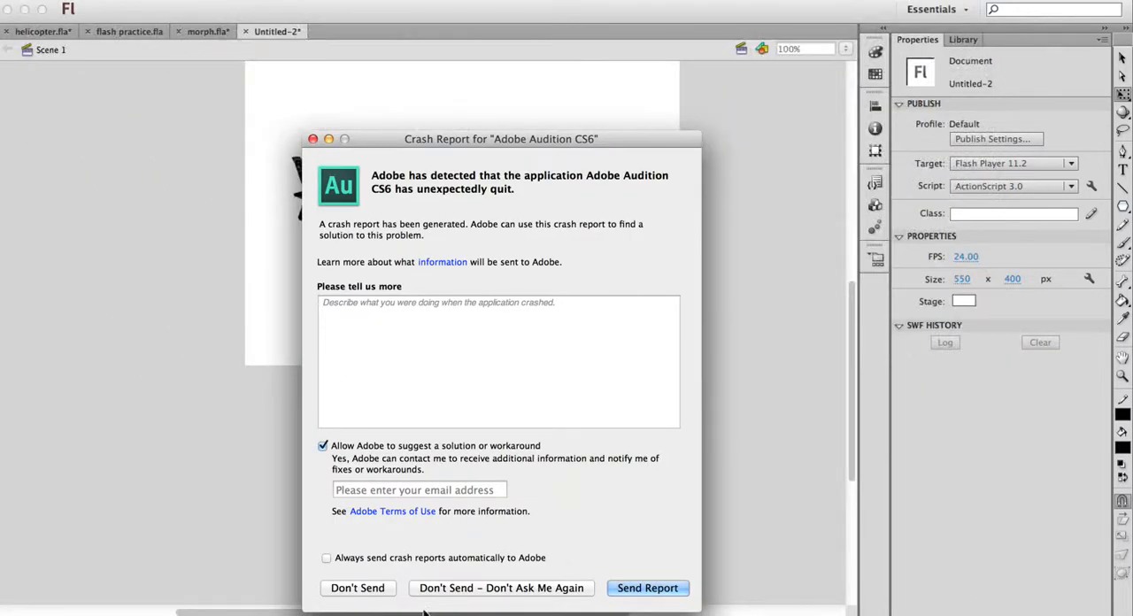
click(356, 585)
Return to the Untitled-2 helicopter document in Flash and show its library
click(719, 336)
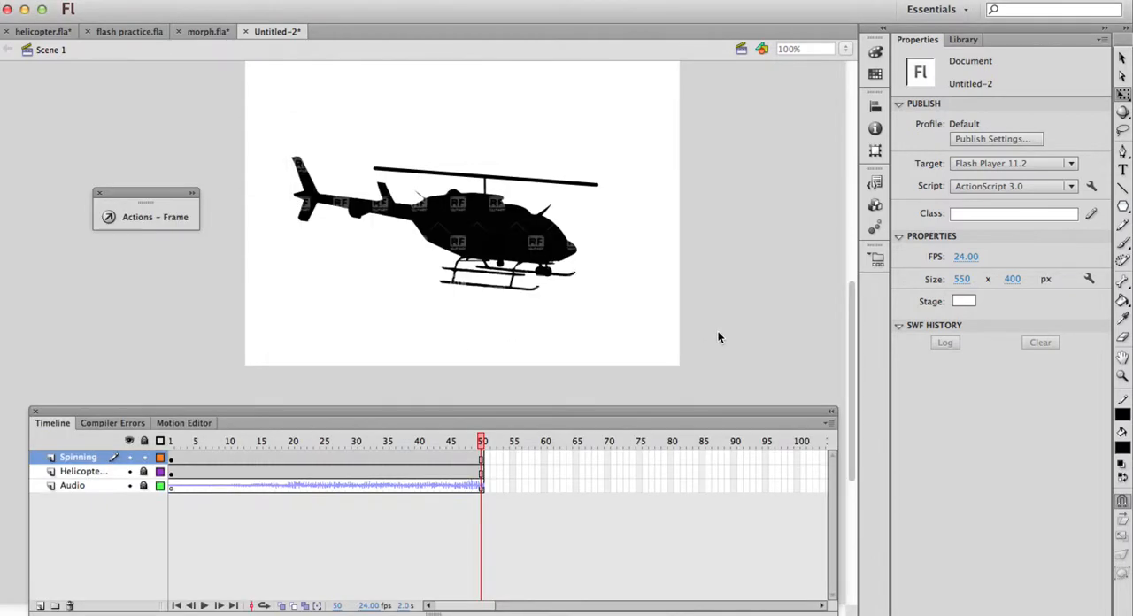
drag(477, 442, 573, 409)
click(968, 39)
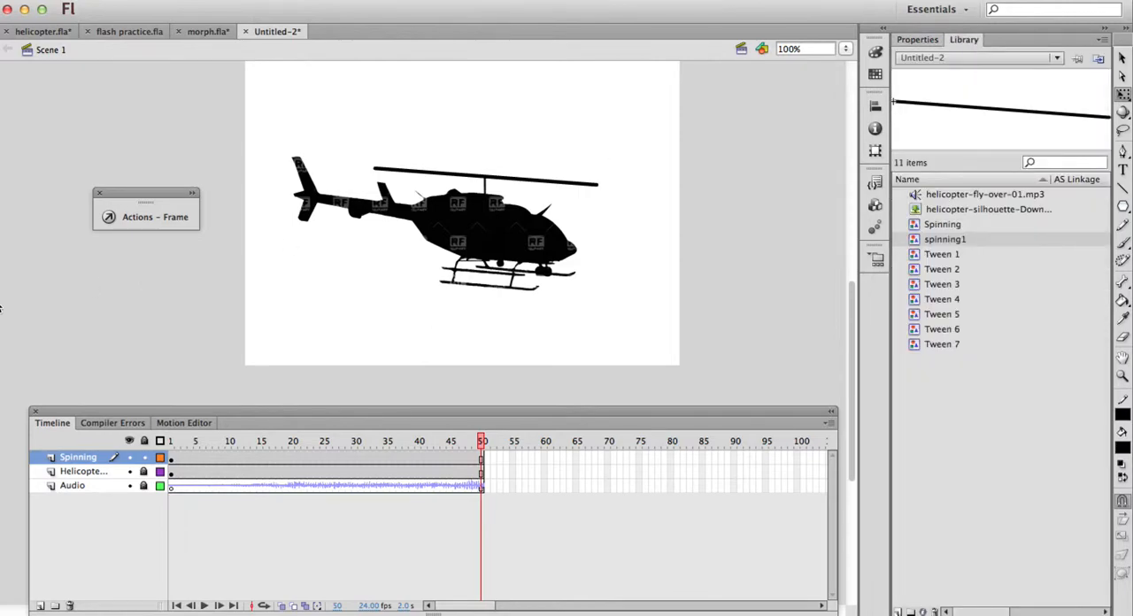